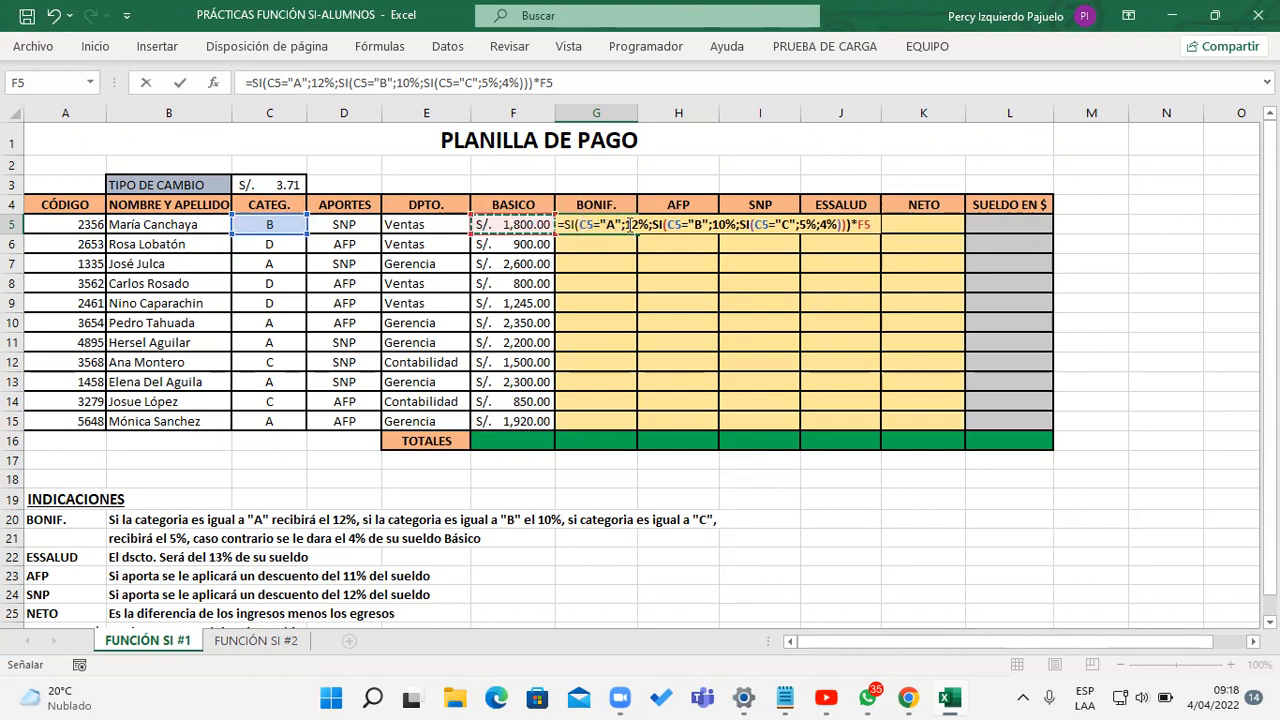
Step: Review the nested SI arguments and enter the bonus formula =SI(C5="A";12%;SI(C5="B";10%;SI(C5="C";5%;4%)))*F5 in G5
left_click_drag(667, 232, 848, 228)
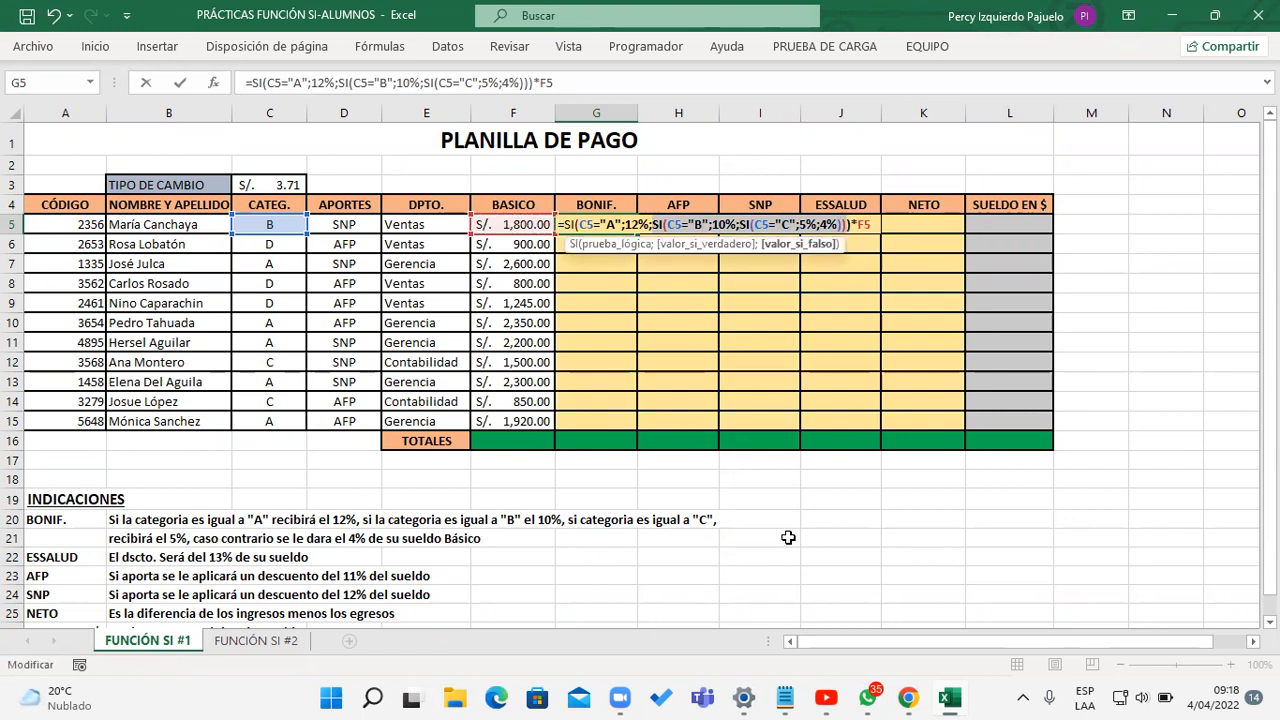
left_click(676, 224)
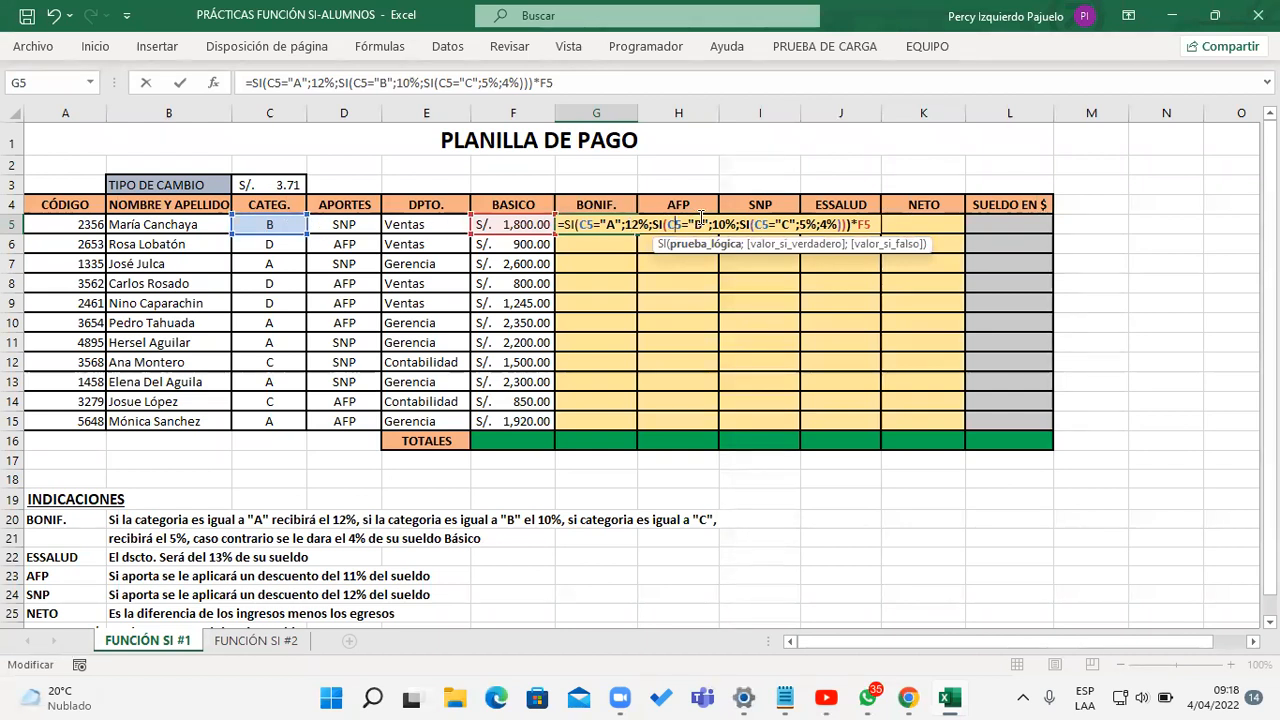
left_click_drag(711, 224, 738, 224)
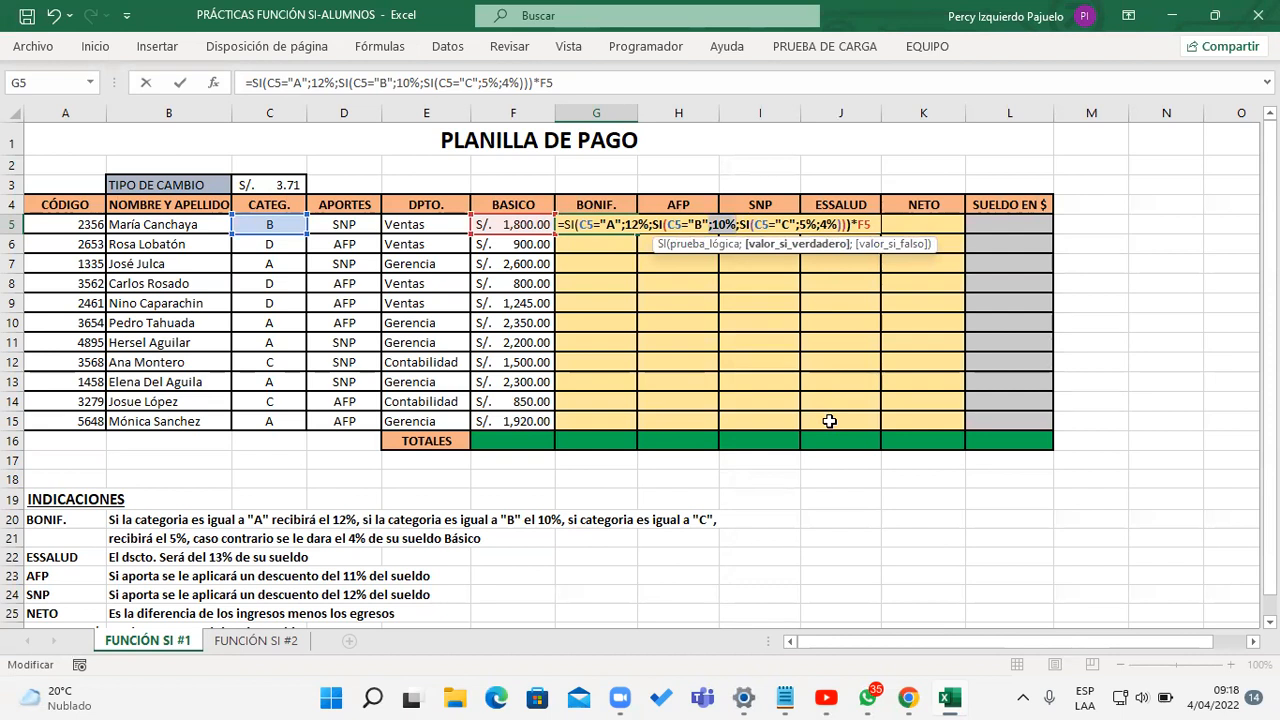
key("Return")
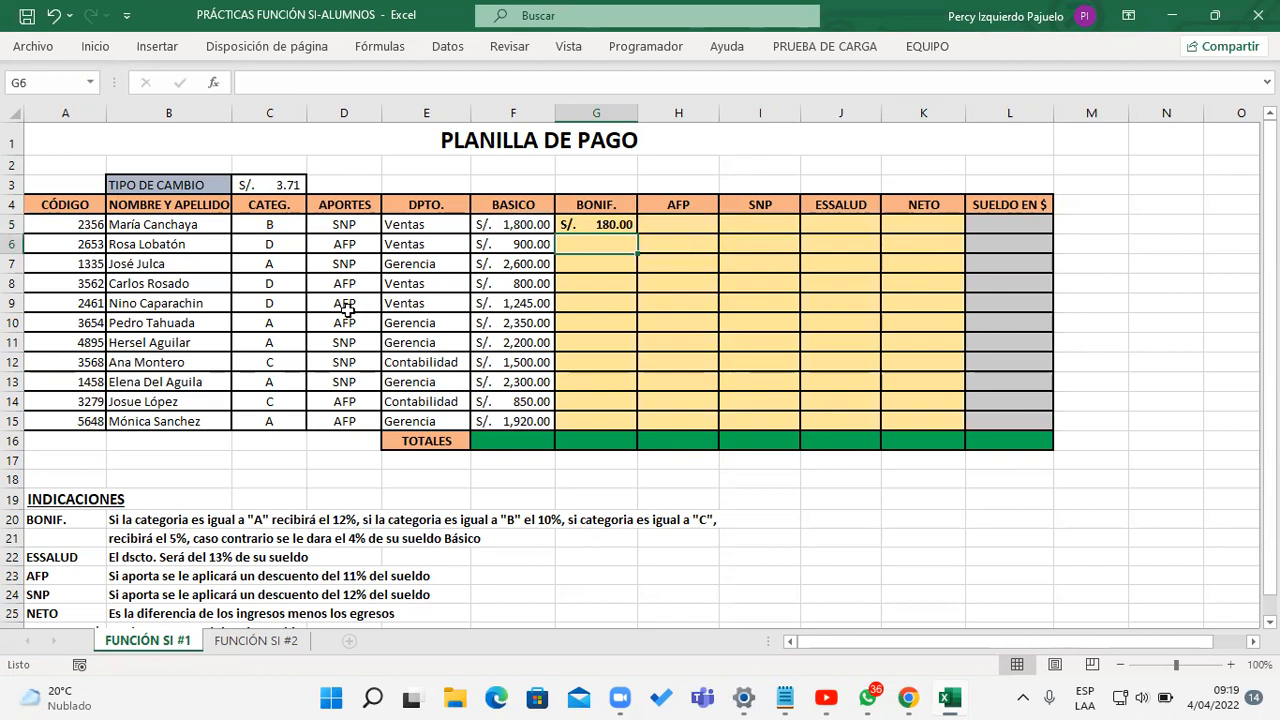
Step: Copy the bonus formula from G5 down to G6
left_click(295, 250)
left_click(620, 224)
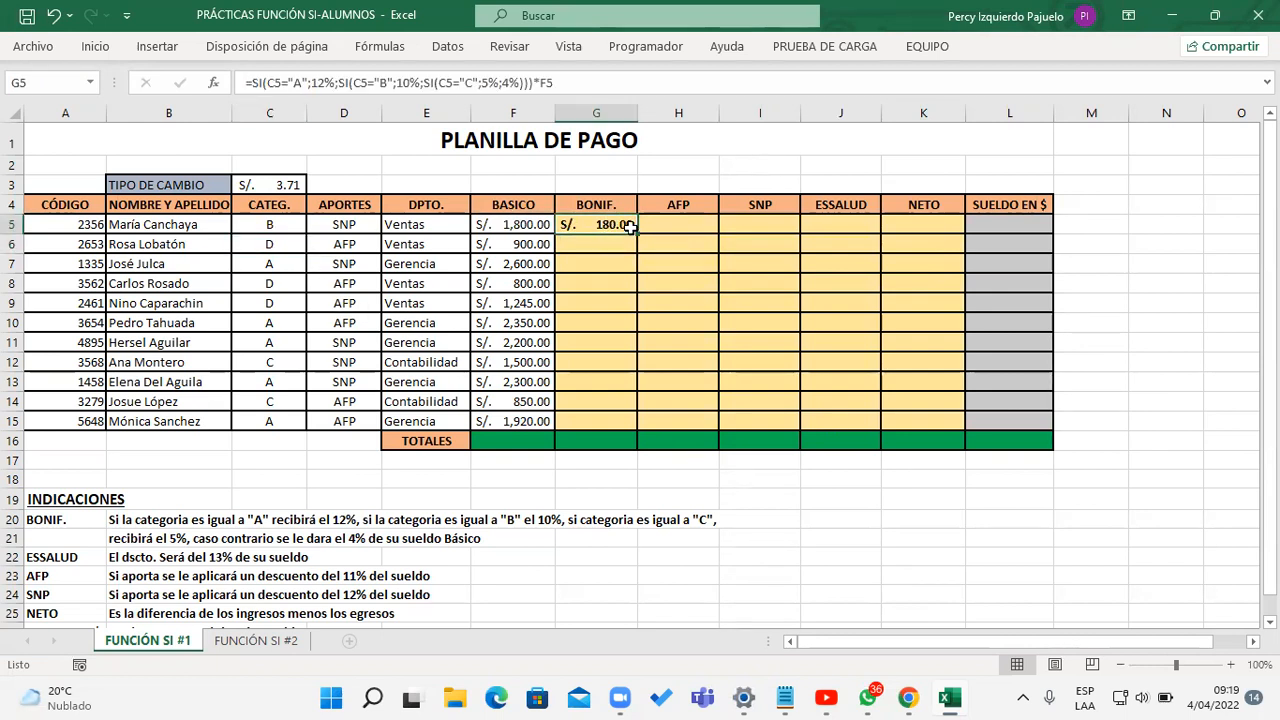
left_click_drag(638, 235, 637, 250)
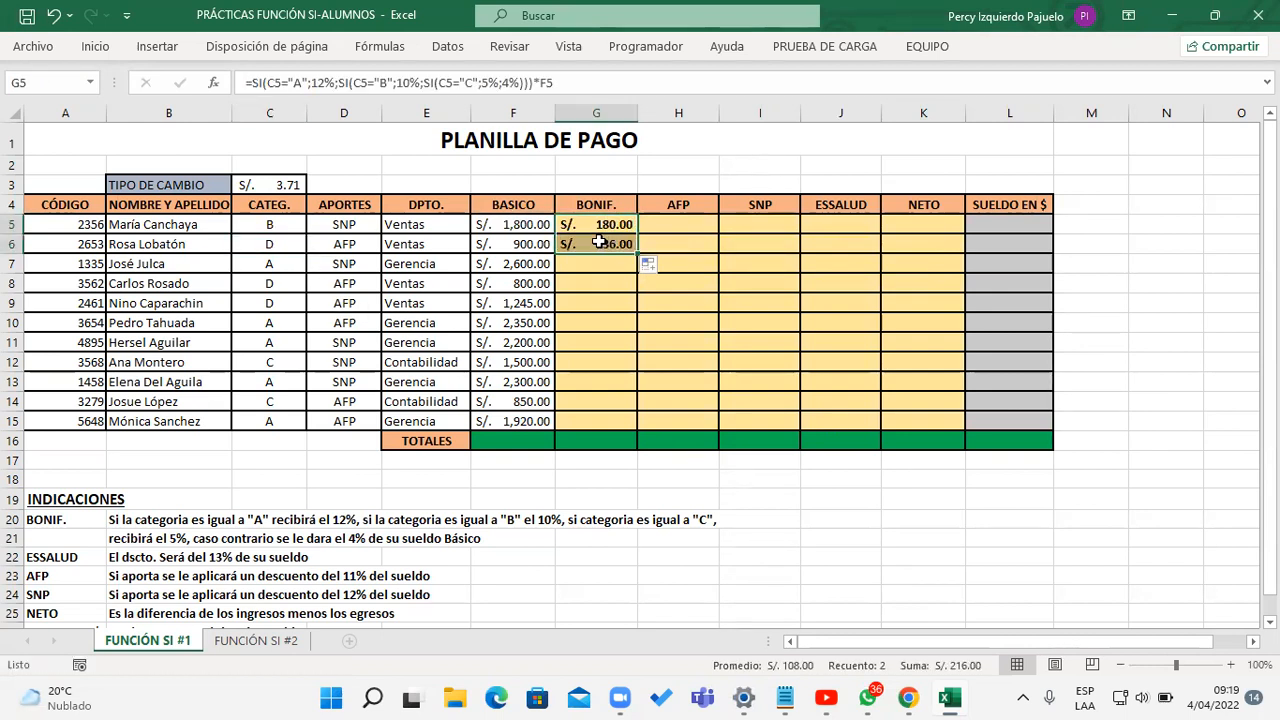
Step: Examine the G6 bonus formula's nested conditions and its final 4% branch for category D
double_click(600, 243)
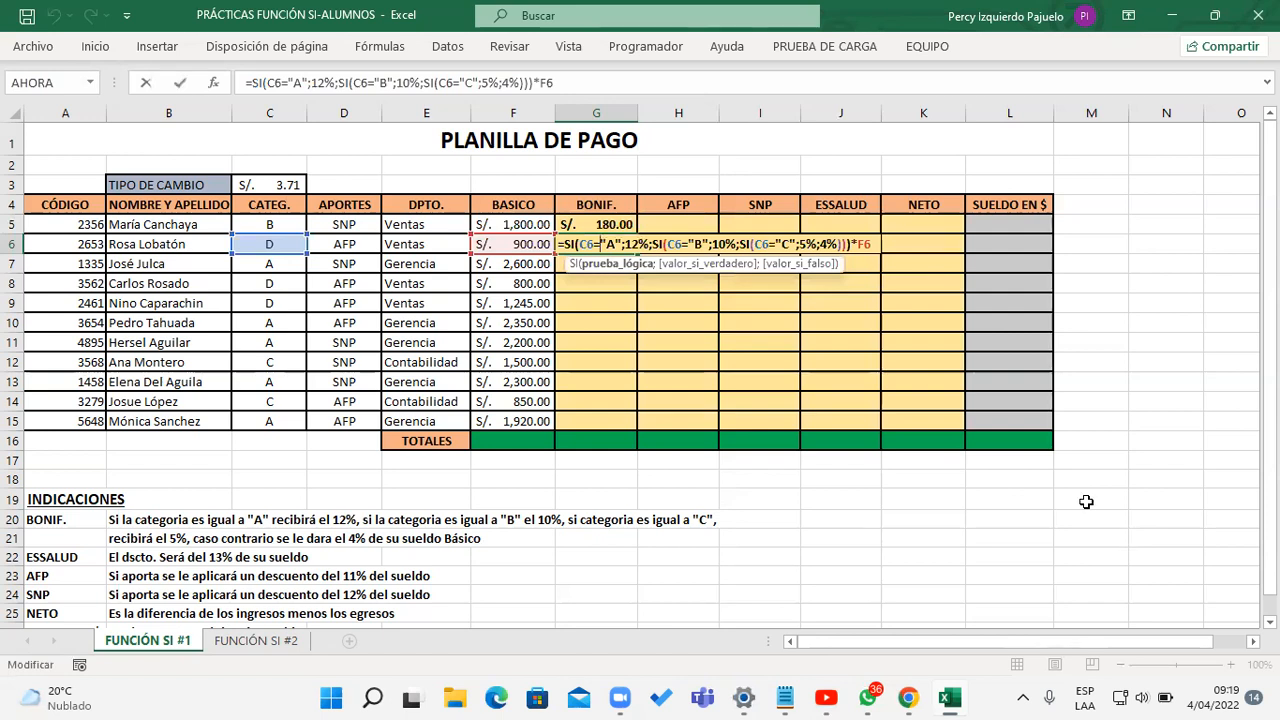
left_click_drag(640, 245, 848, 275)
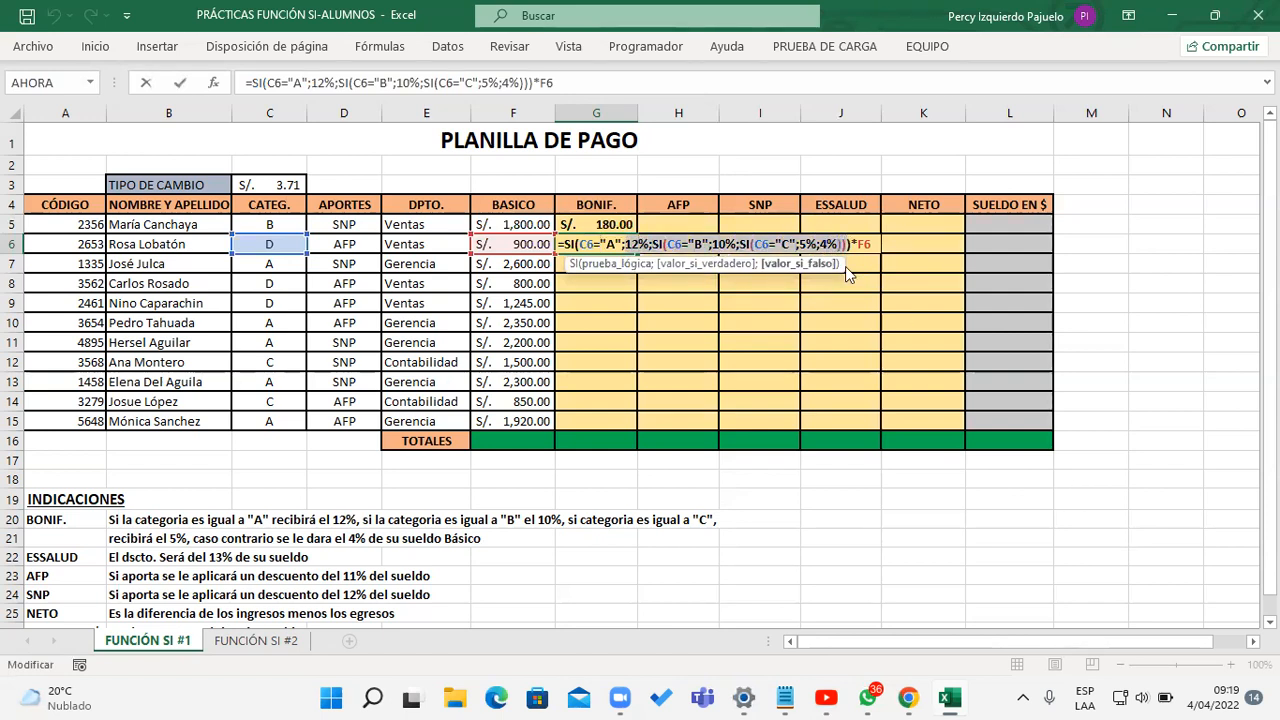
left_click(653, 244)
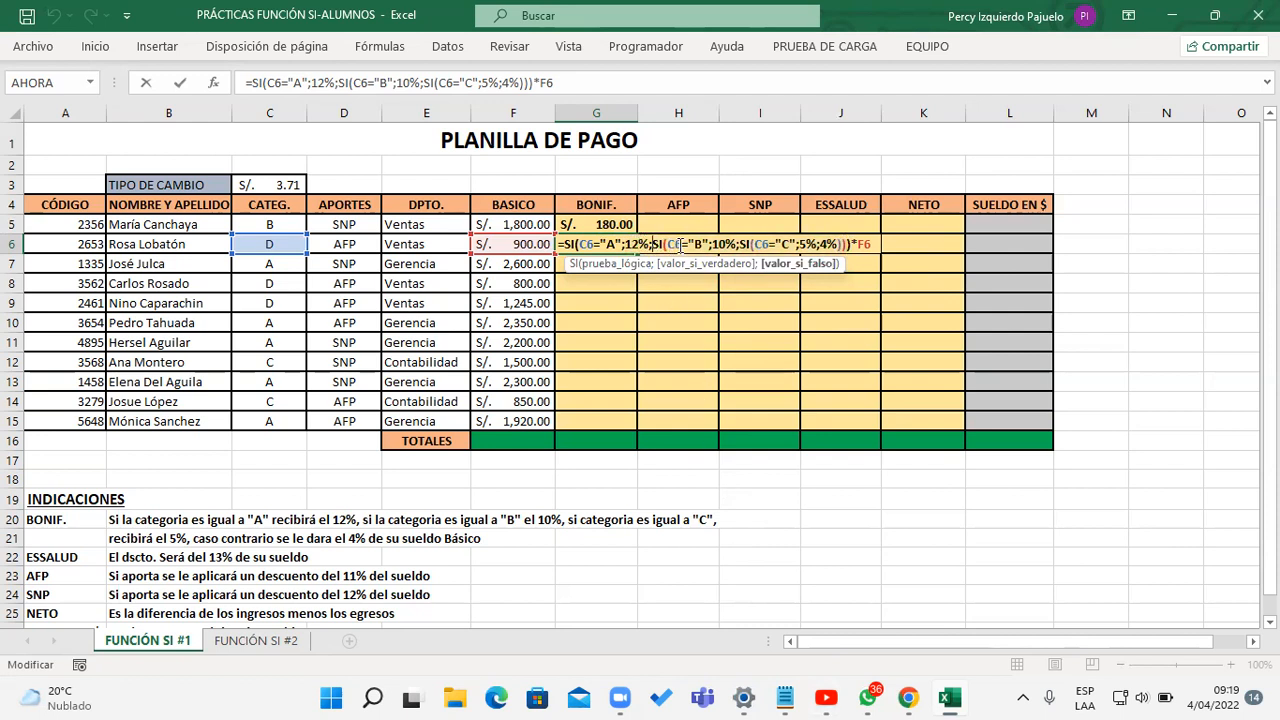
left_click(677, 244)
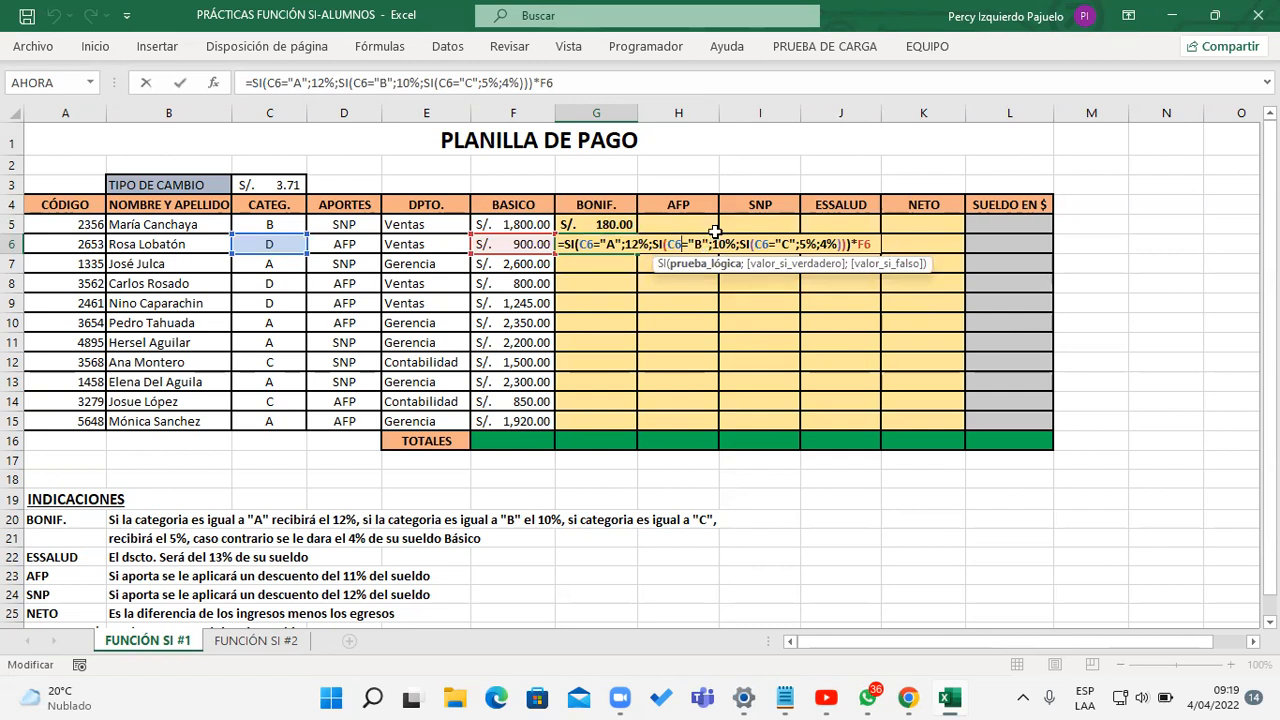
left_click_drag(742, 245, 850, 243)
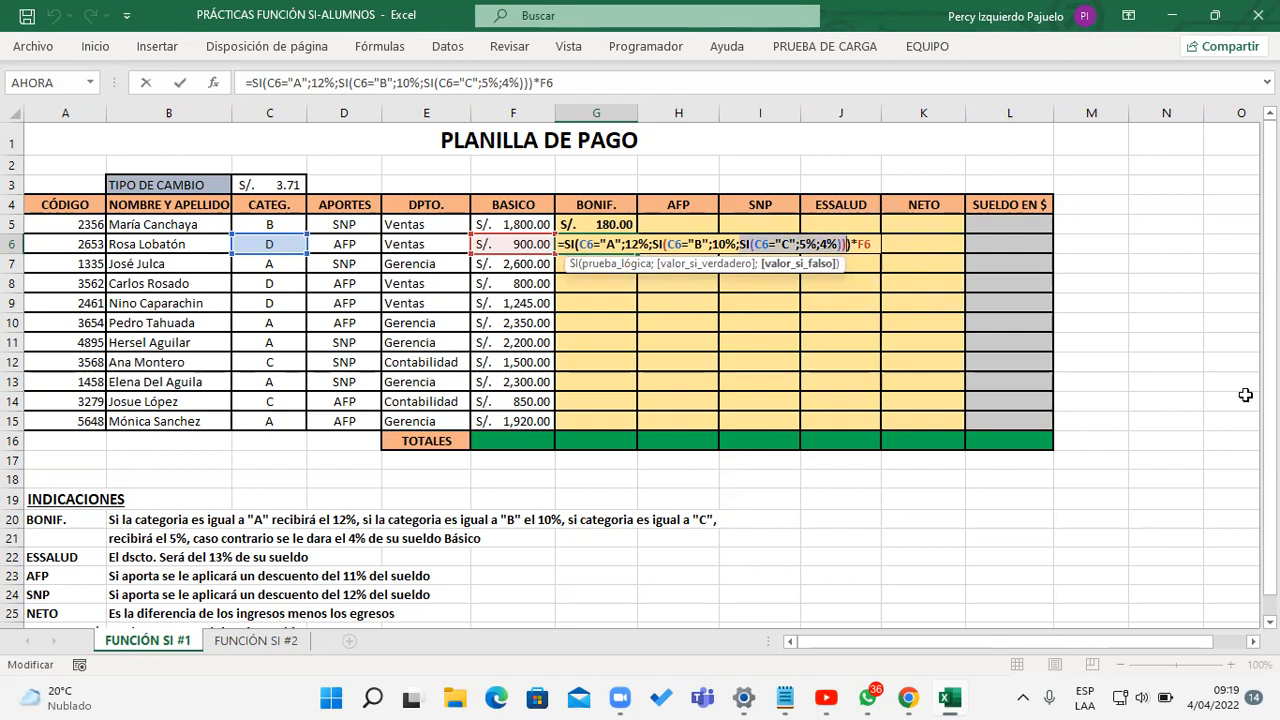
left_click_drag(821, 245, 838, 246)
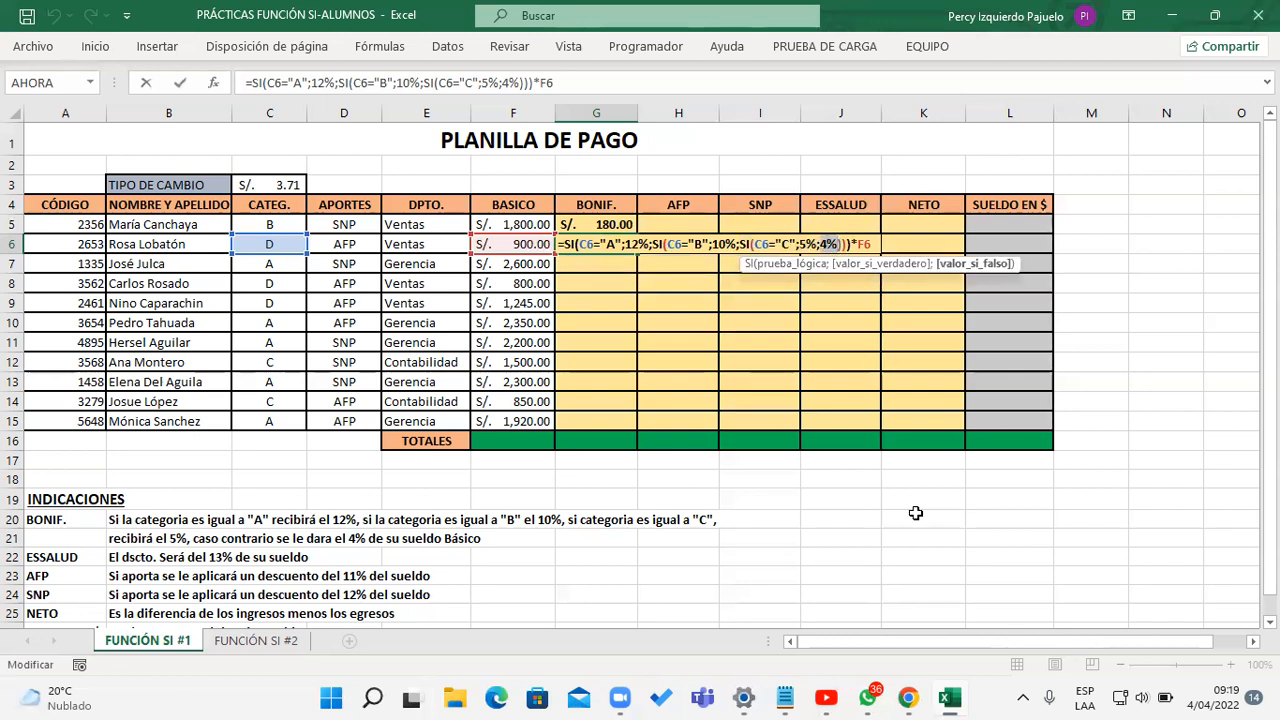
key("Return")
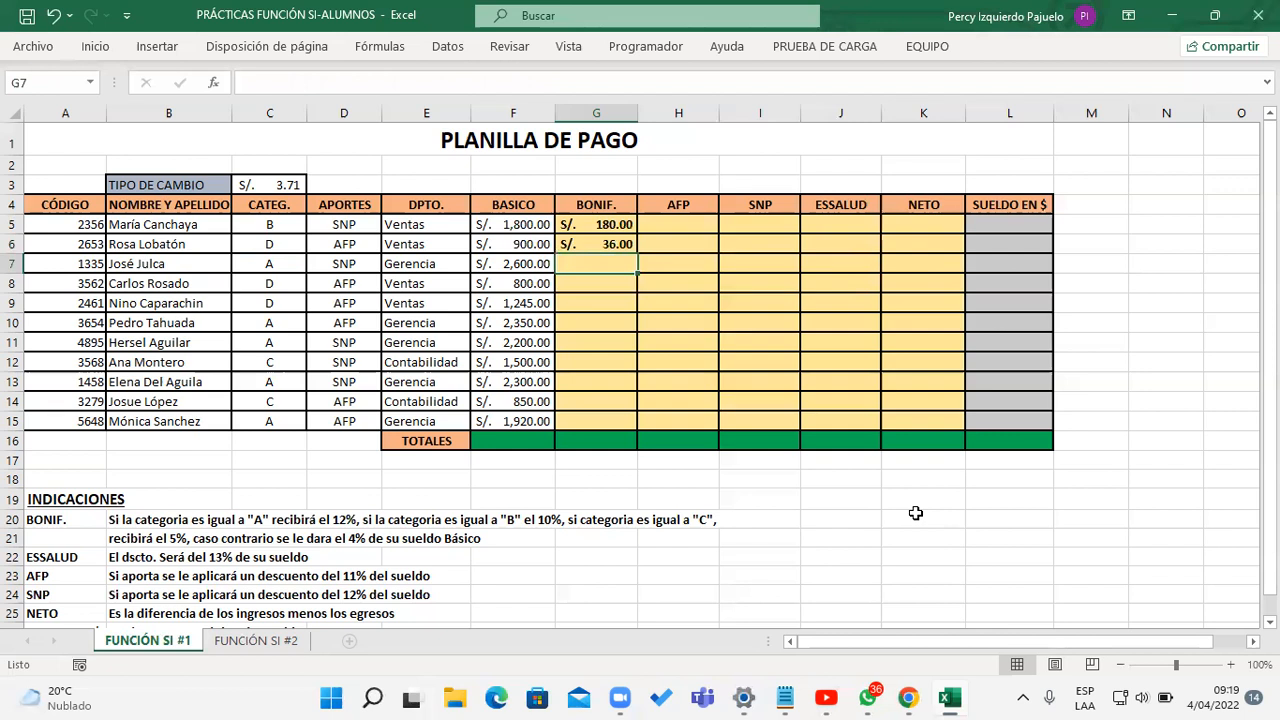
Step: Enter the check formula =4%*F6 in empty cell L18, below the table
key("Right")
key("Right")
key("Right")
key("Right")
key("Right")
key("Down")
key("Down")
key("Down")
key("Down")
key("Down")
key("Down")
key("Down")
key("Down")
key("Down")
key("Down")
key("Down")
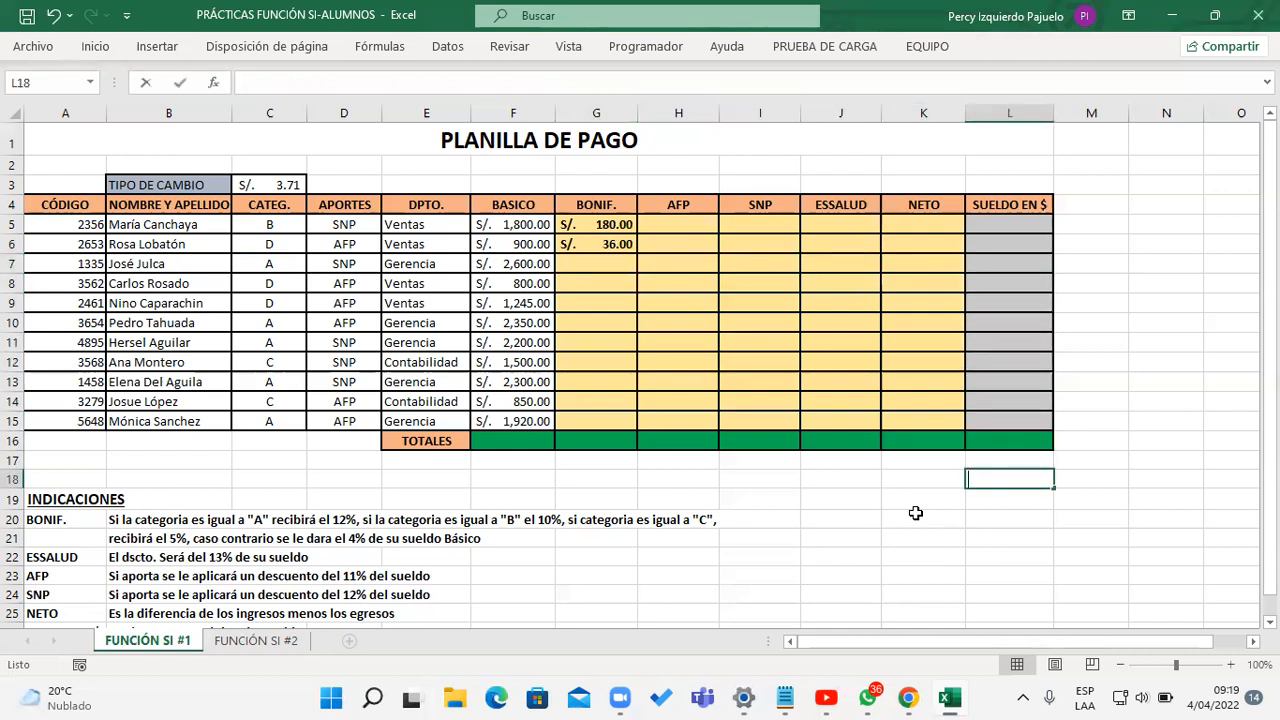
type("=4%*")
left_click(544, 248)
key("Return")
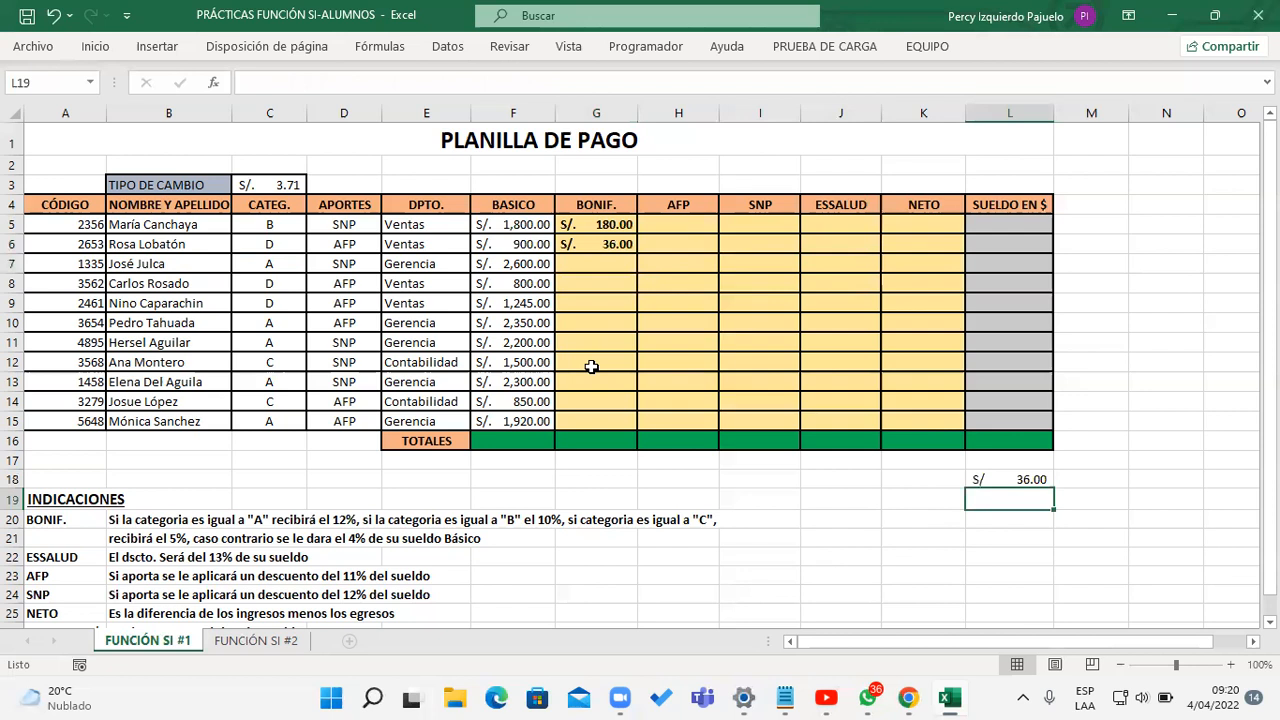
Step: Copy the bonus formula from G6 to G7 and check its 12% branch for category A
left_click(604, 243)
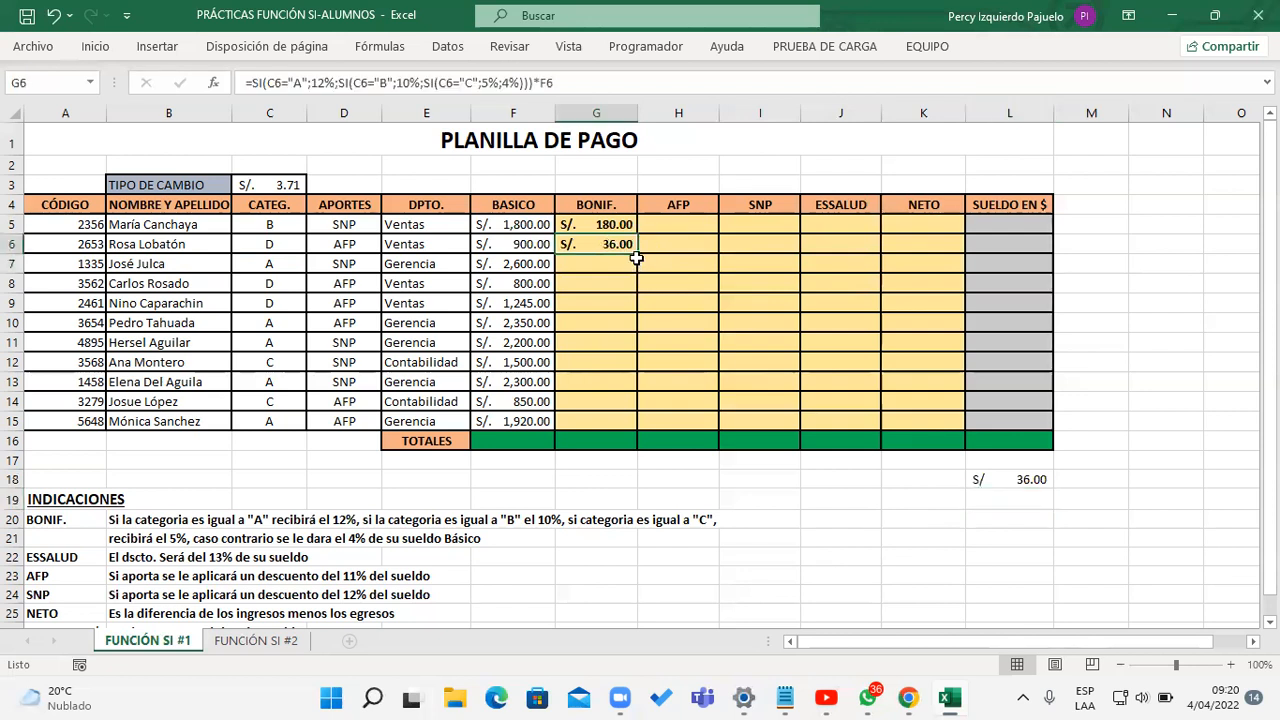
left_click_drag(636, 258, 640, 268)
double_click(630, 266)
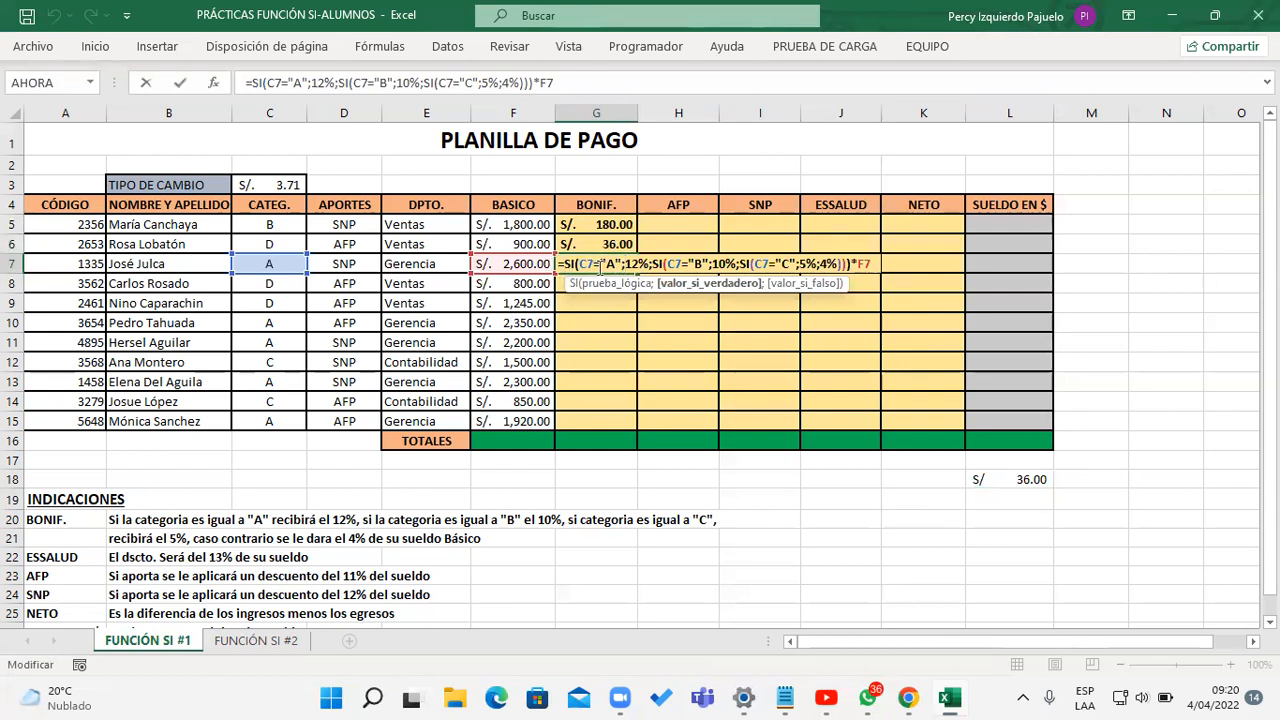
left_click_drag(625, 264, 650, 263)
key("Return")
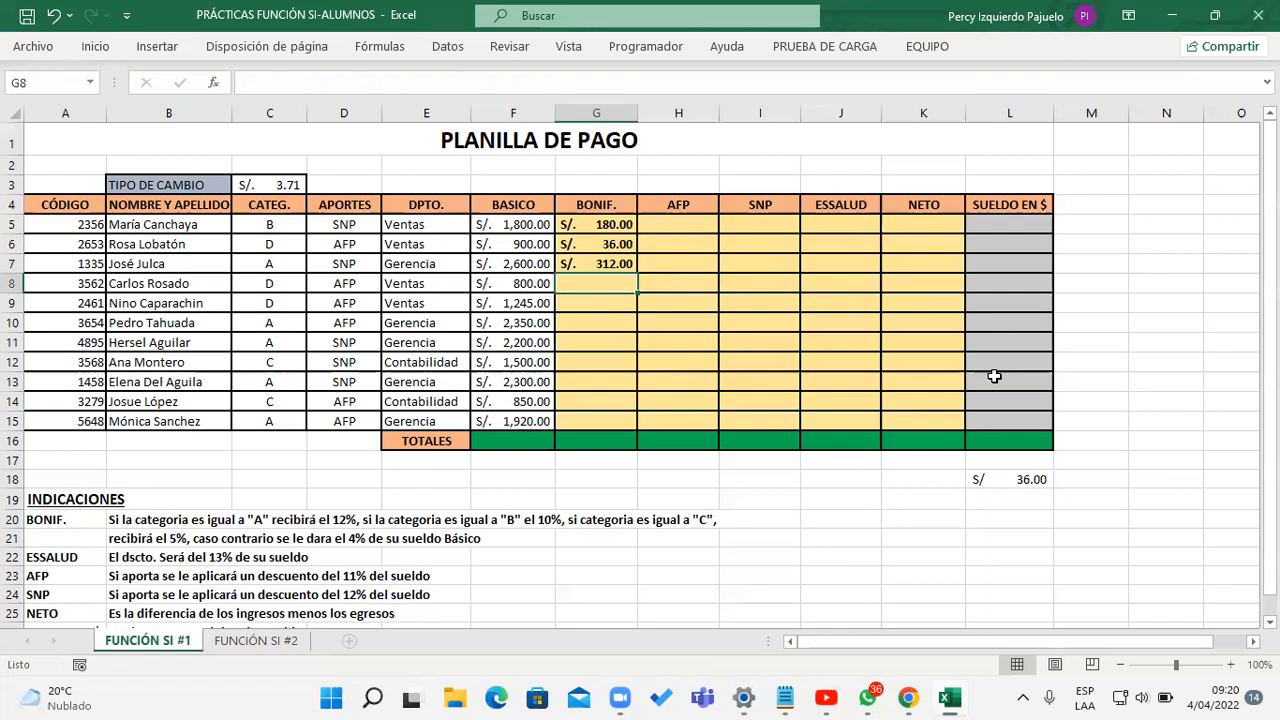
Step: Fill the bonus formula from G7 down to G15 and review the whole formula without editing it
left_click(627, 268)
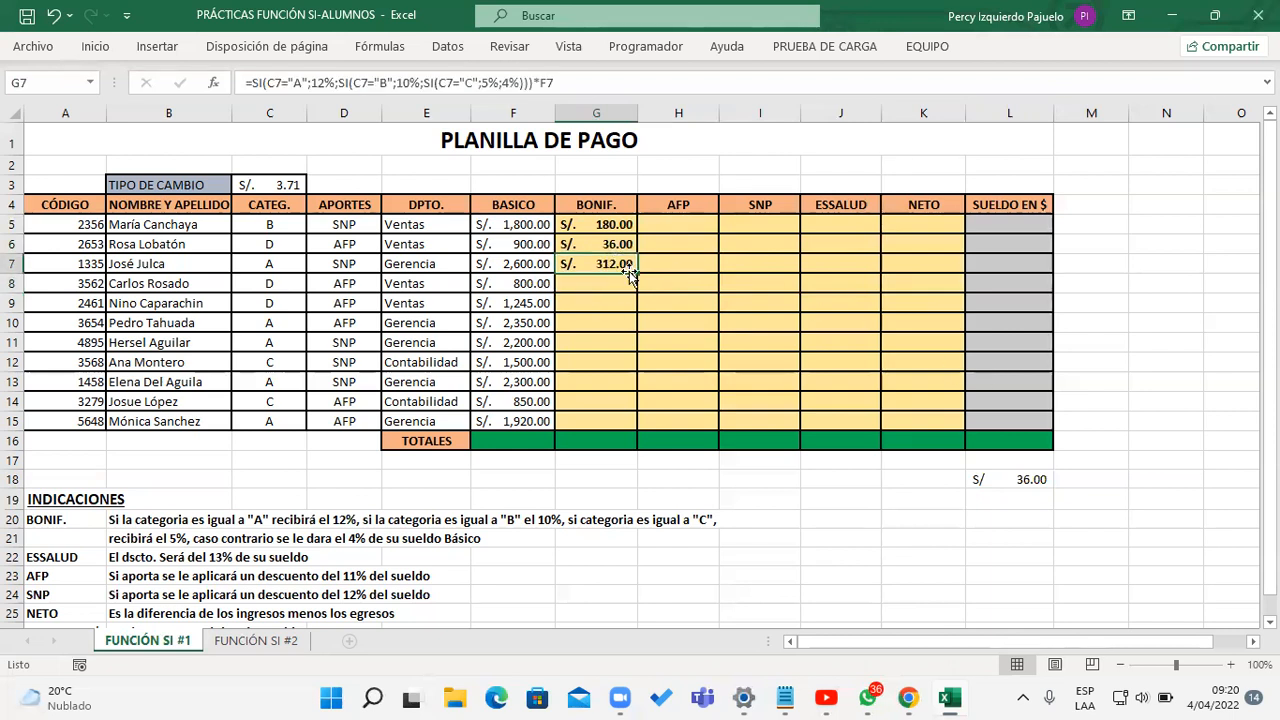
left_click_drag(634, 276, 628, 425)
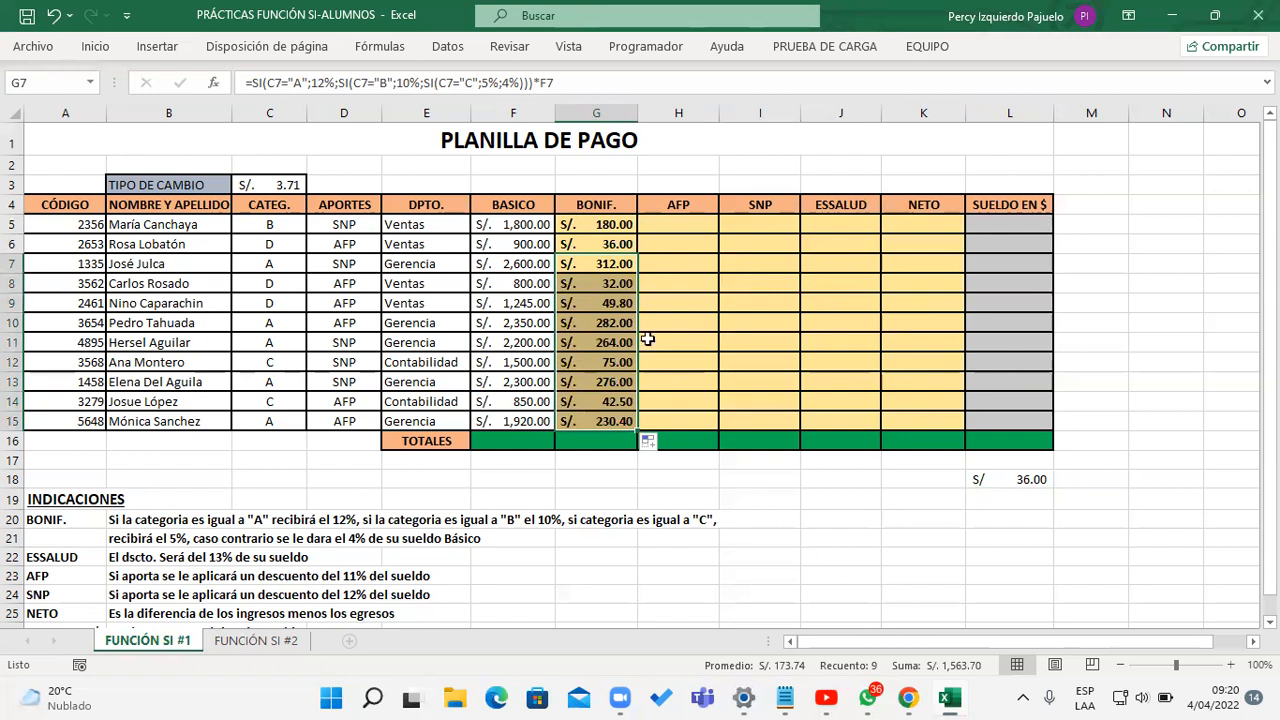
left_click(565, 82)
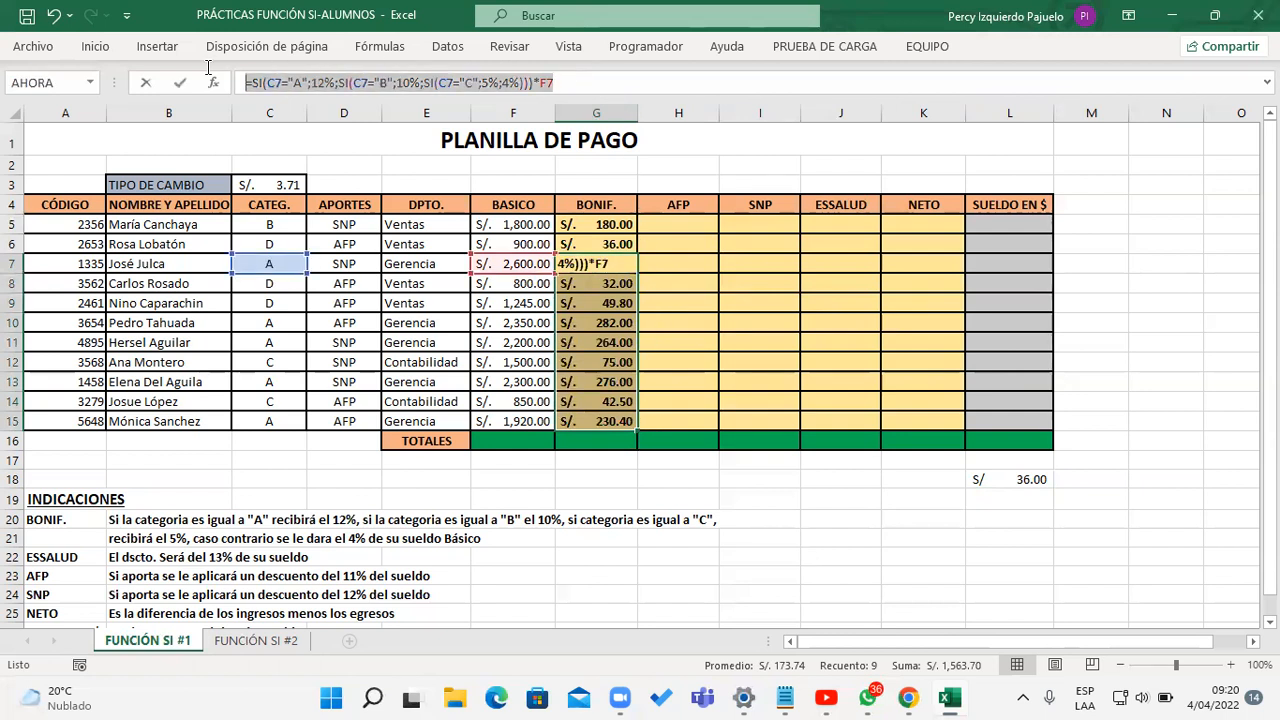
left_click(705, 544)
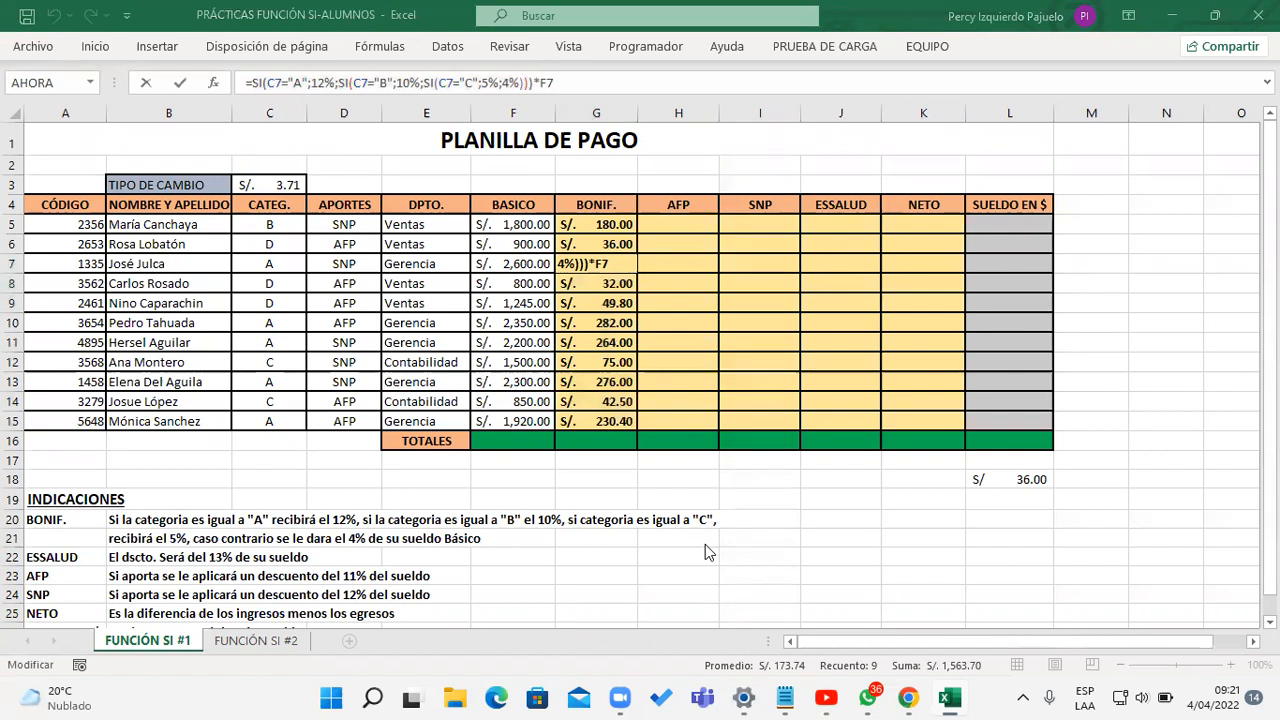
left_click(669, 224)
left_click(673, 220)
key("Escape")
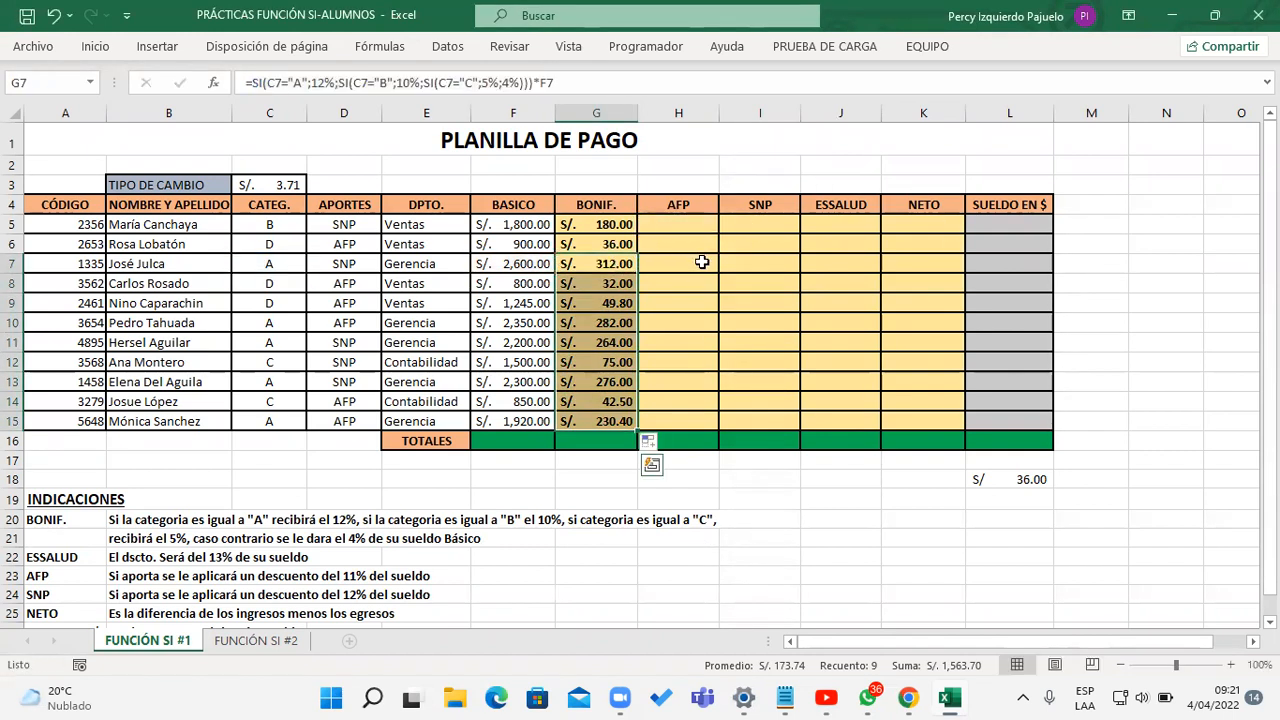
Step: Delete the check calculation in L18
left_click(692, 220)
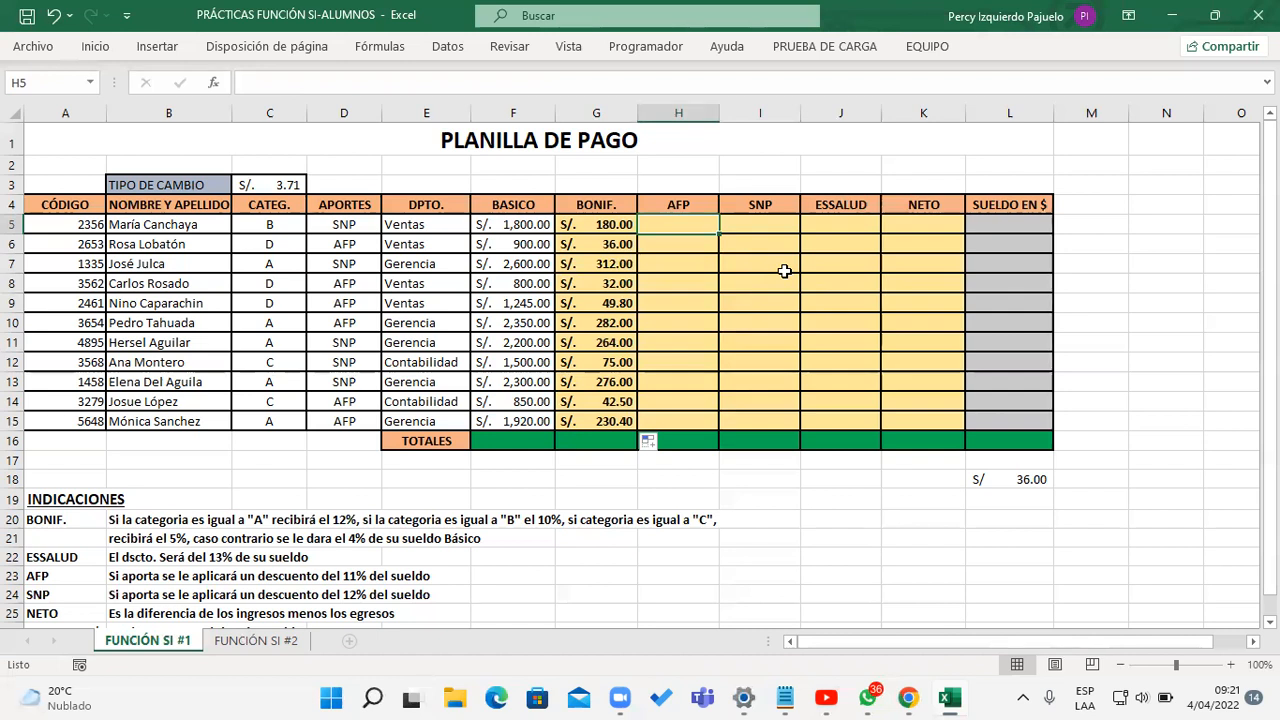
left_click(1015, 461)
left_click(1020, 479)
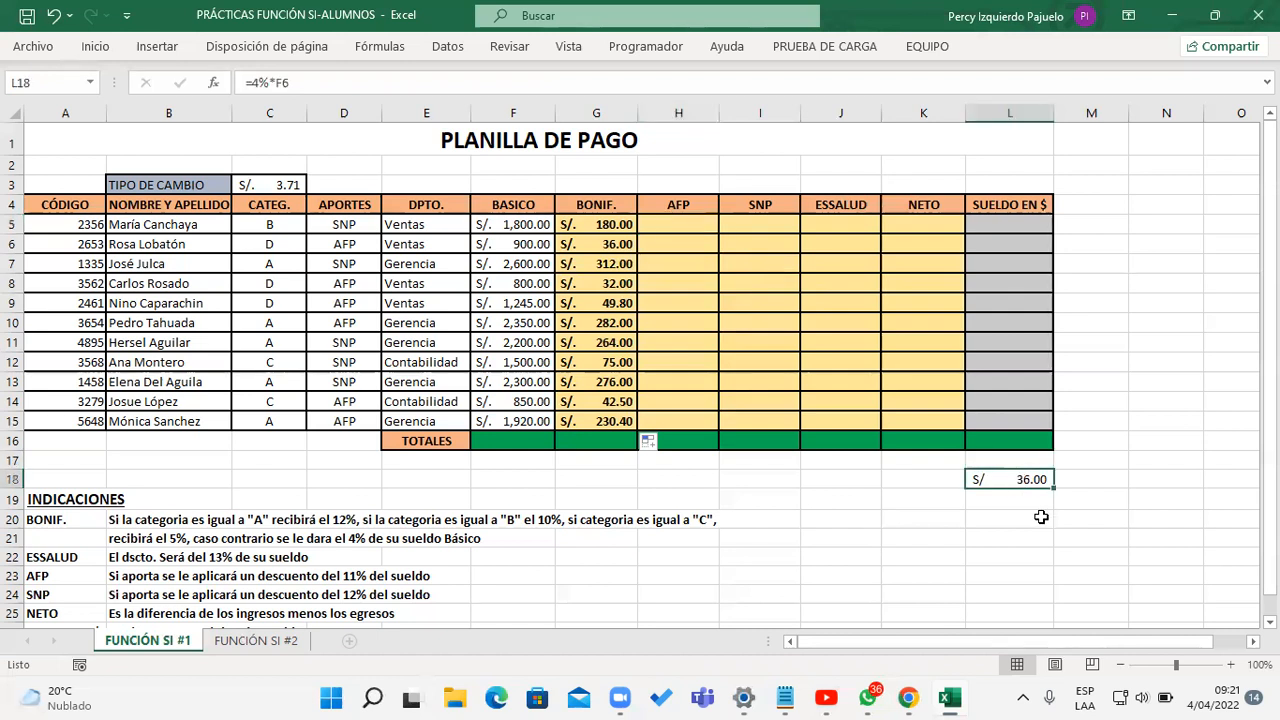
key("Home")
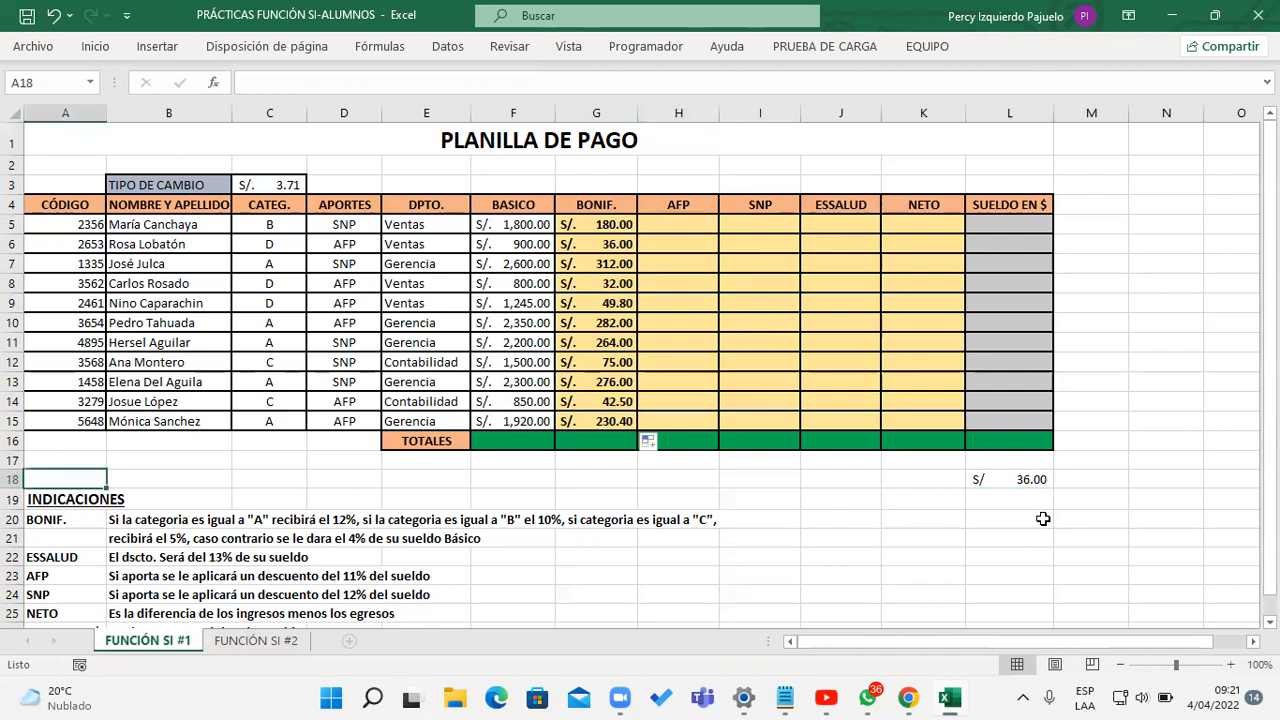
left_click(1035, 482)
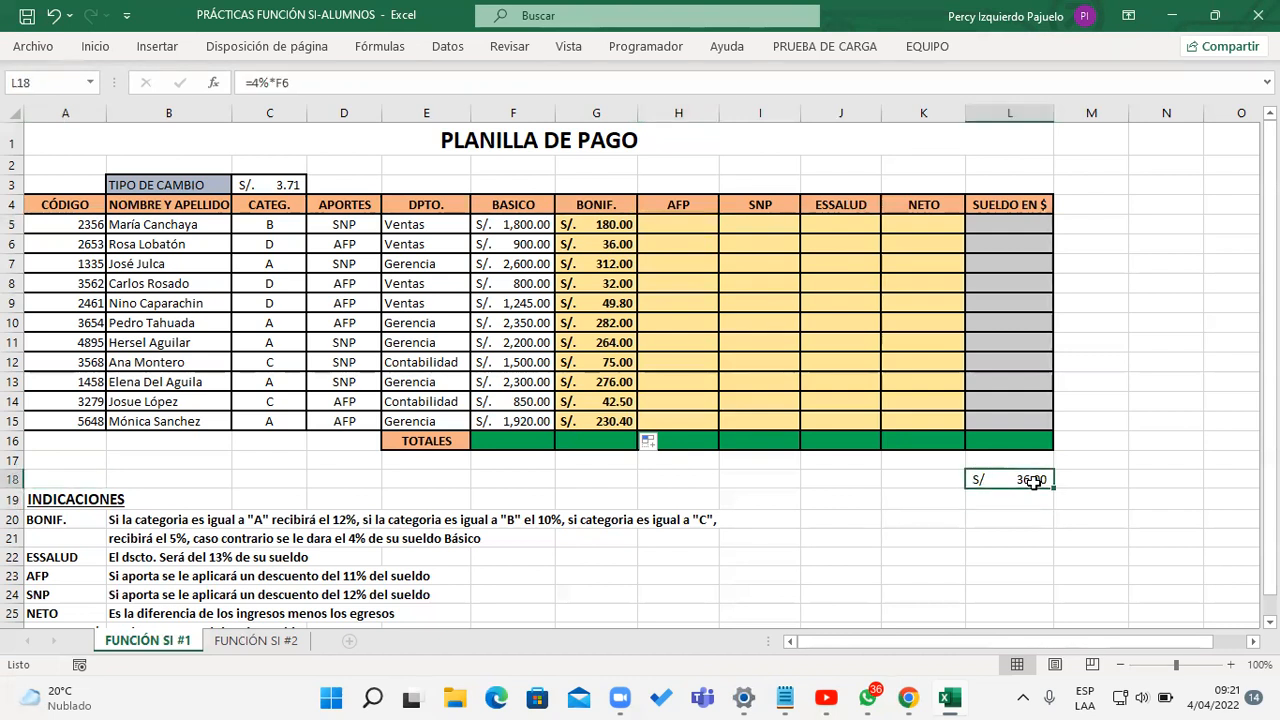
key("Delete")
left_click(1005, 539)
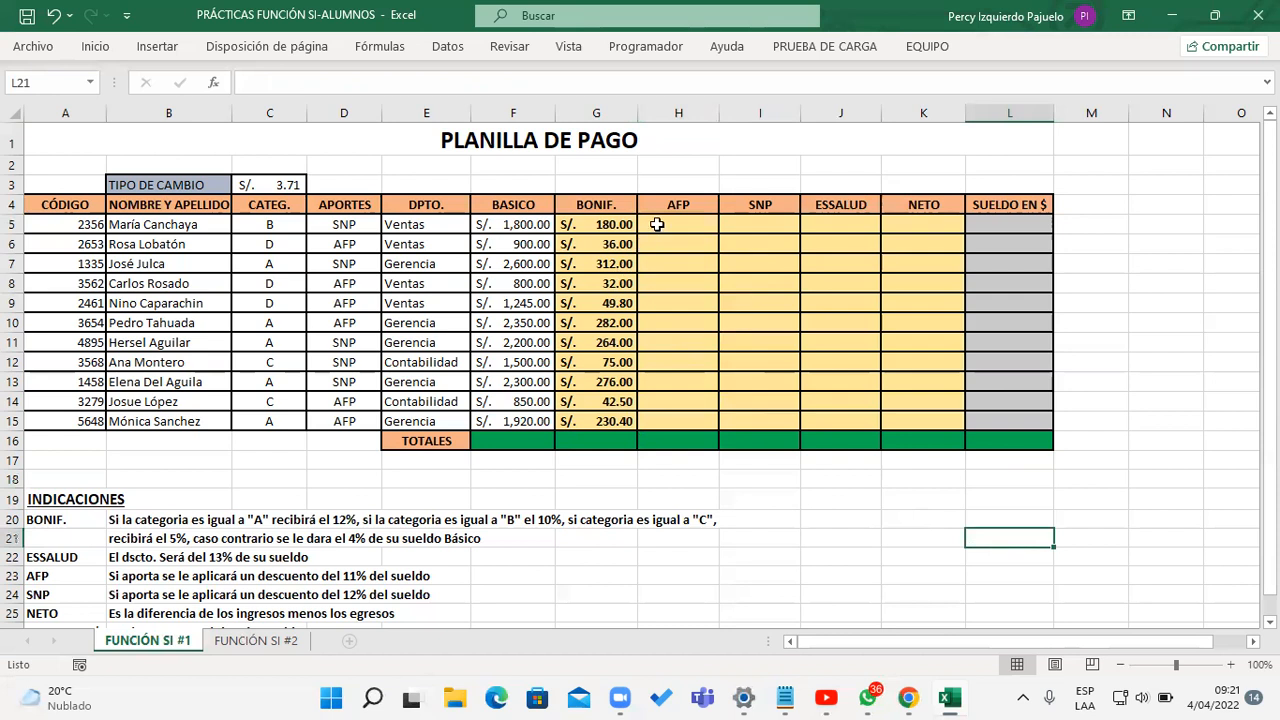
Step: Enter =13%*F5 as the ESSALUD deduction in J5 and fill it down to J15
left_click(657, 224)
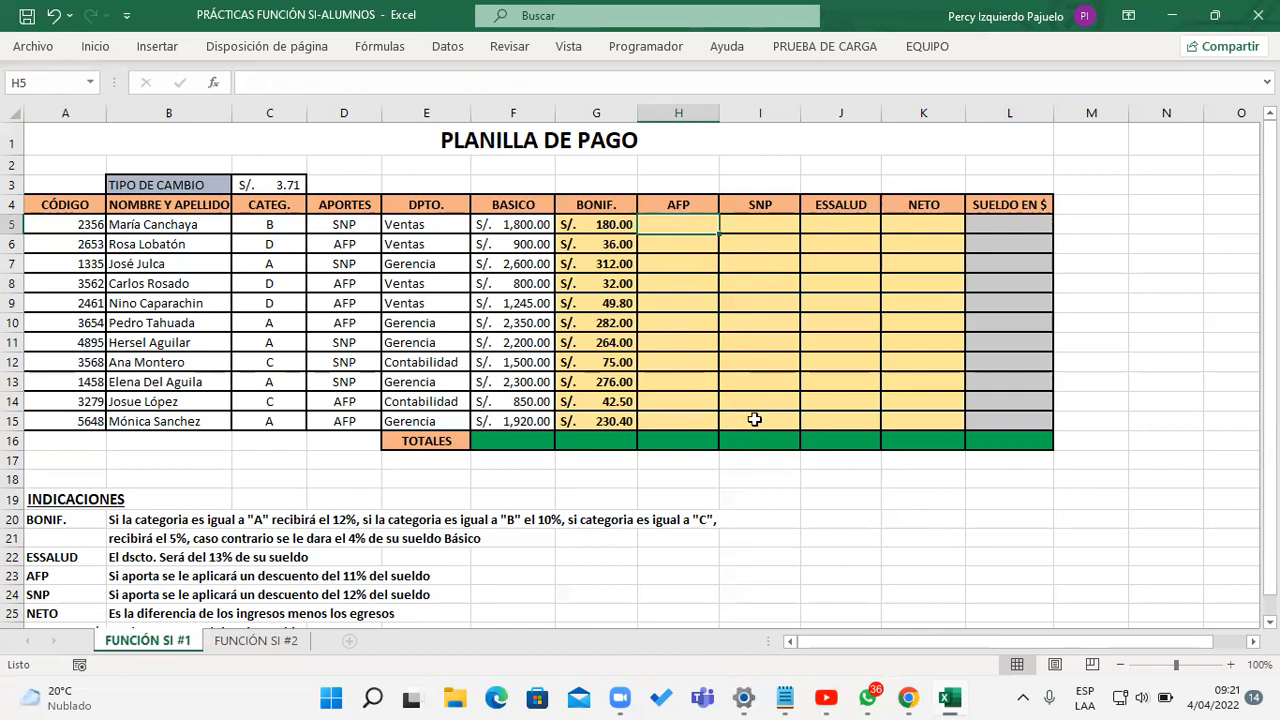
left_click(826, 224)
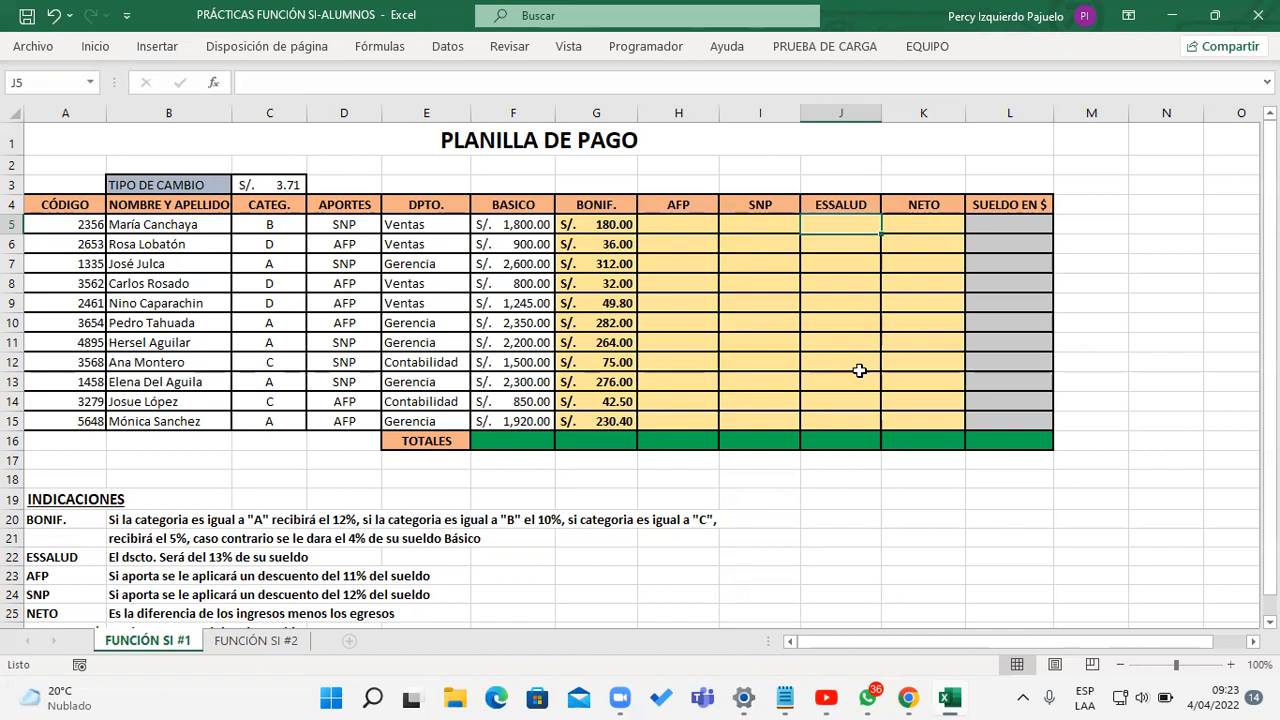
type("=")
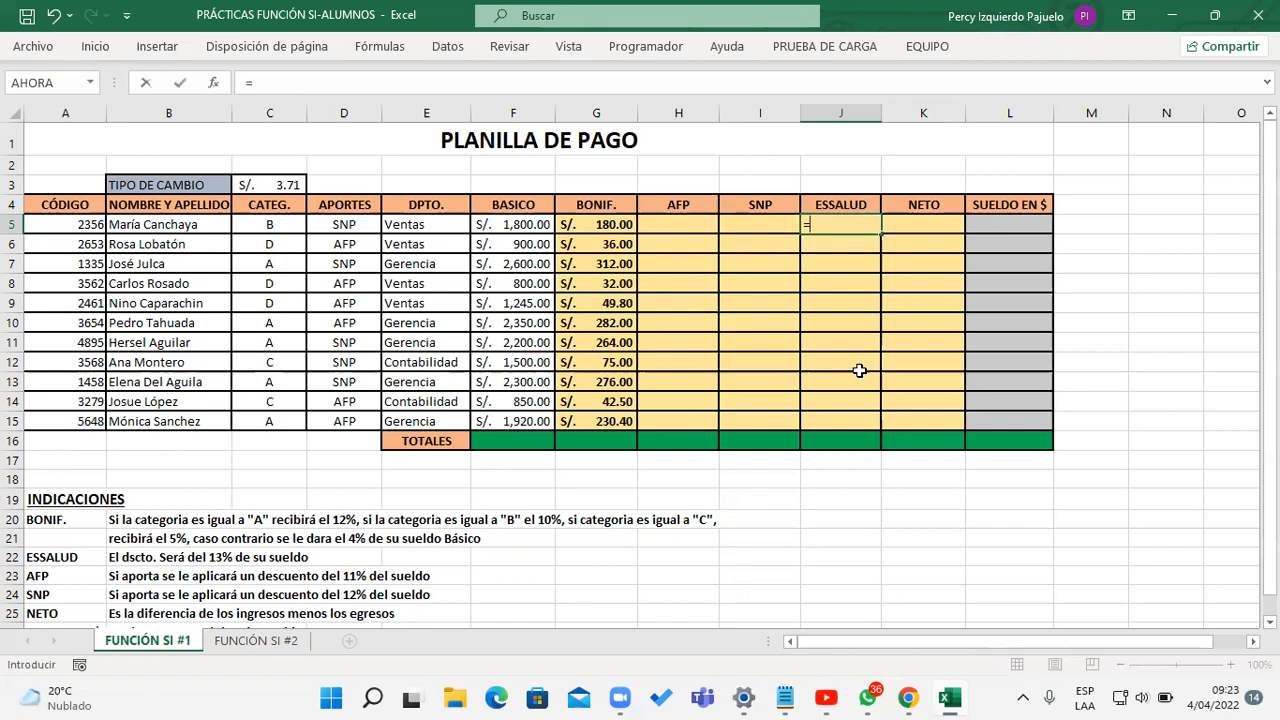
type("13*")
left_click(499, 217)
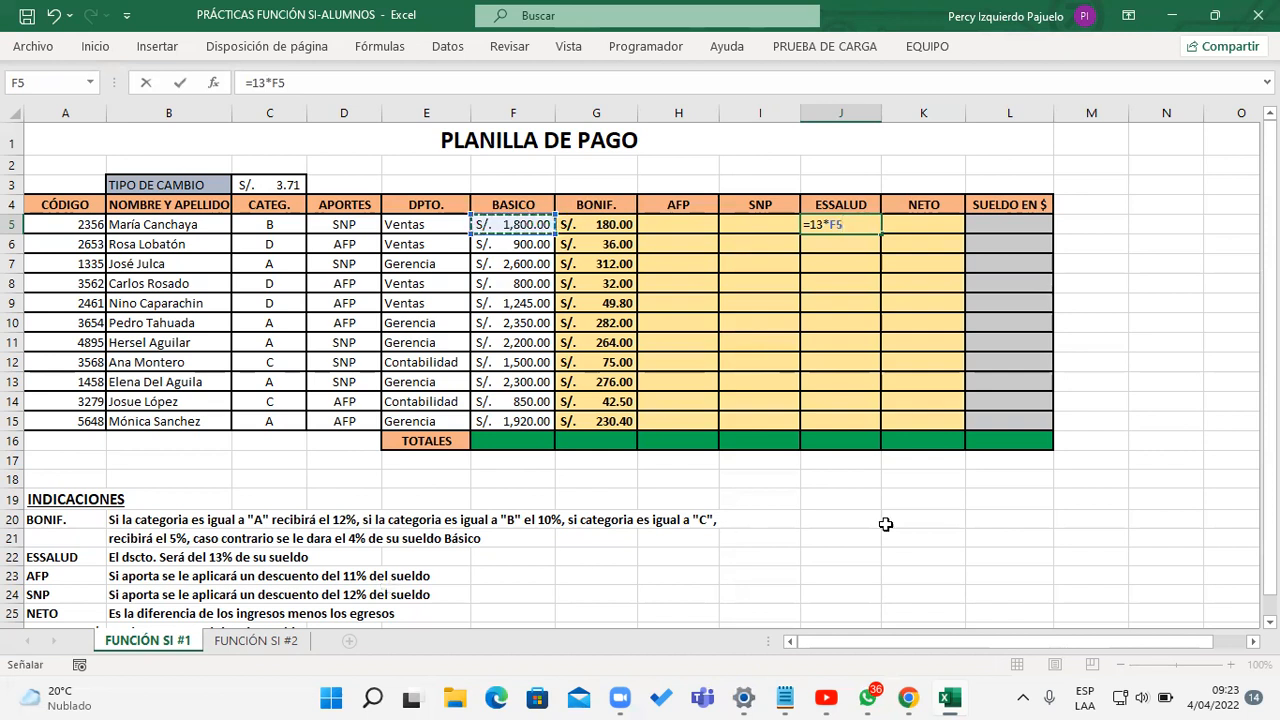
key("F2")
key("Left")
key("Left")
key("Left")
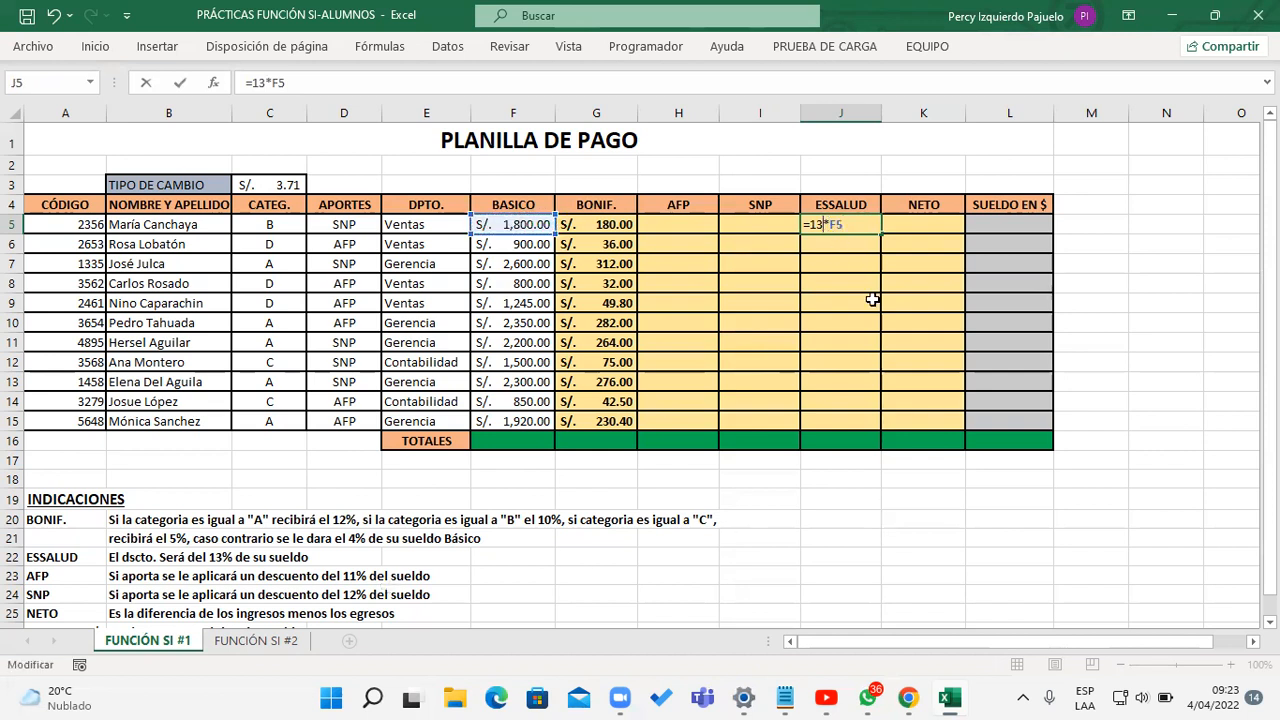
type("%")
key("ctrl+Return")
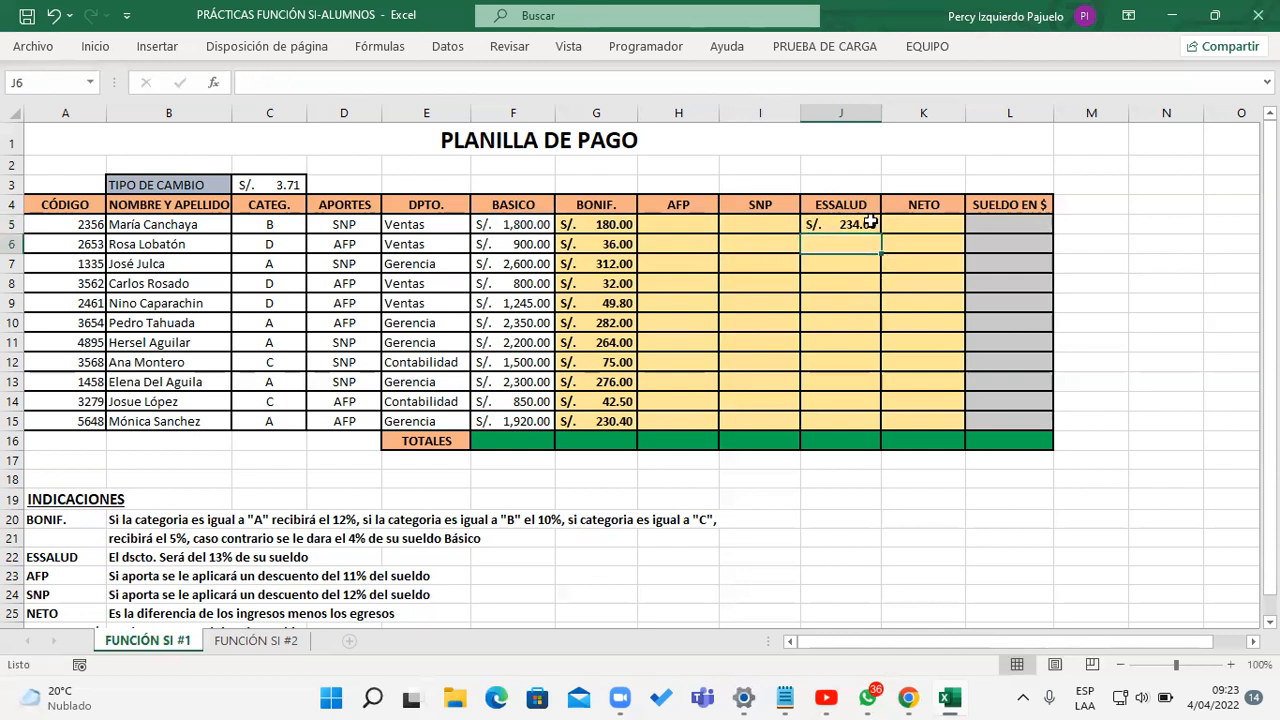
left_click_drag(880, 234, 881, 431)
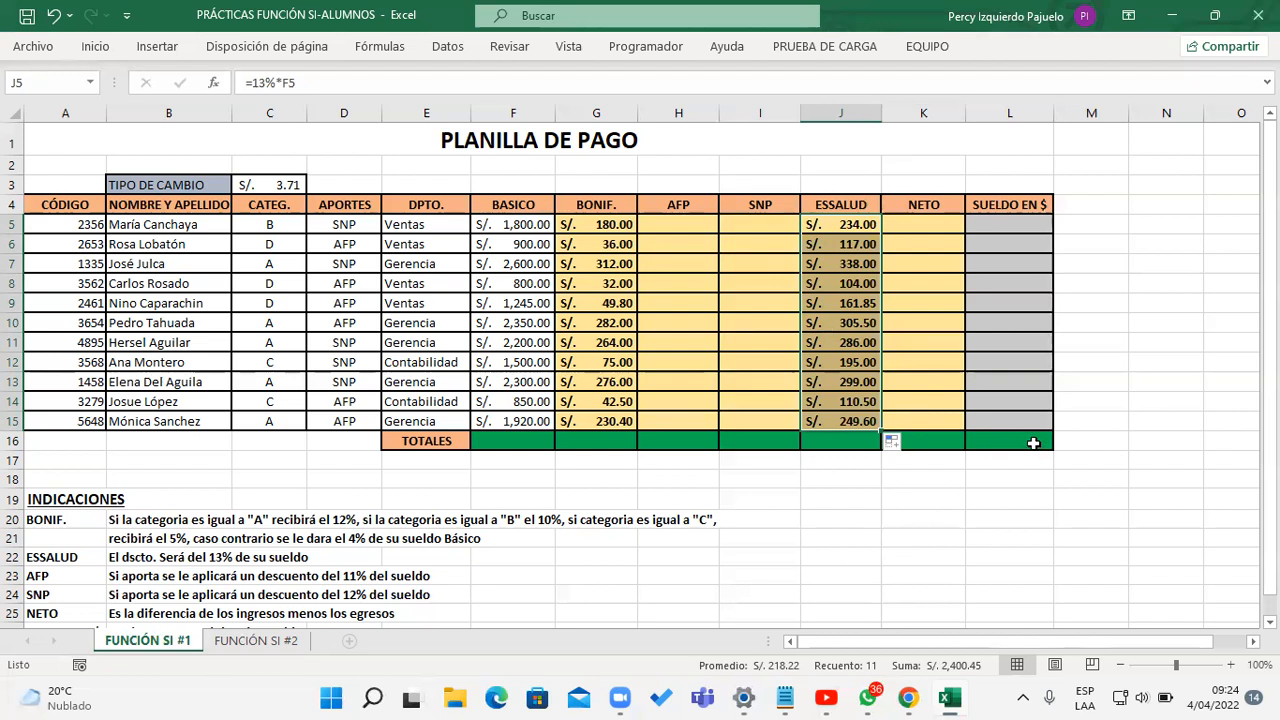
Step: Enter =SI(D5="afp";11%*F5) in H5 as the first employee's AFP deduction
left_click(709, 228)
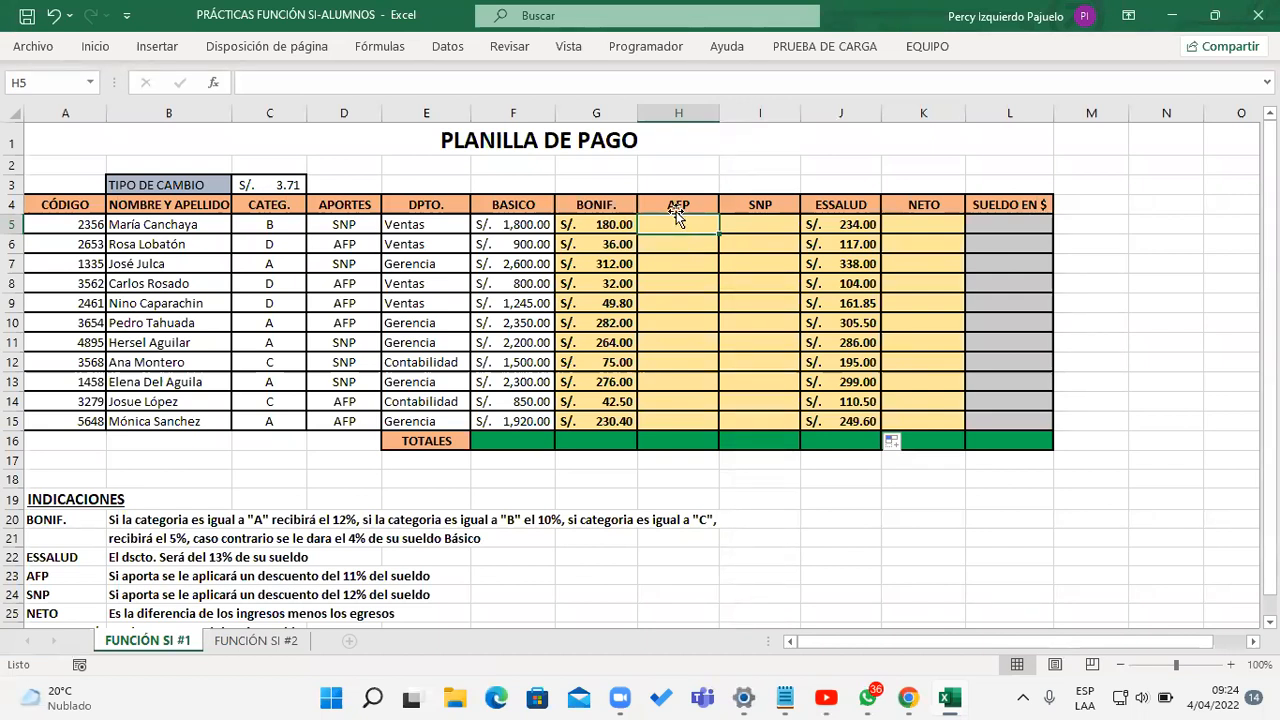
left_click_drag(344, 224, 344, 416)
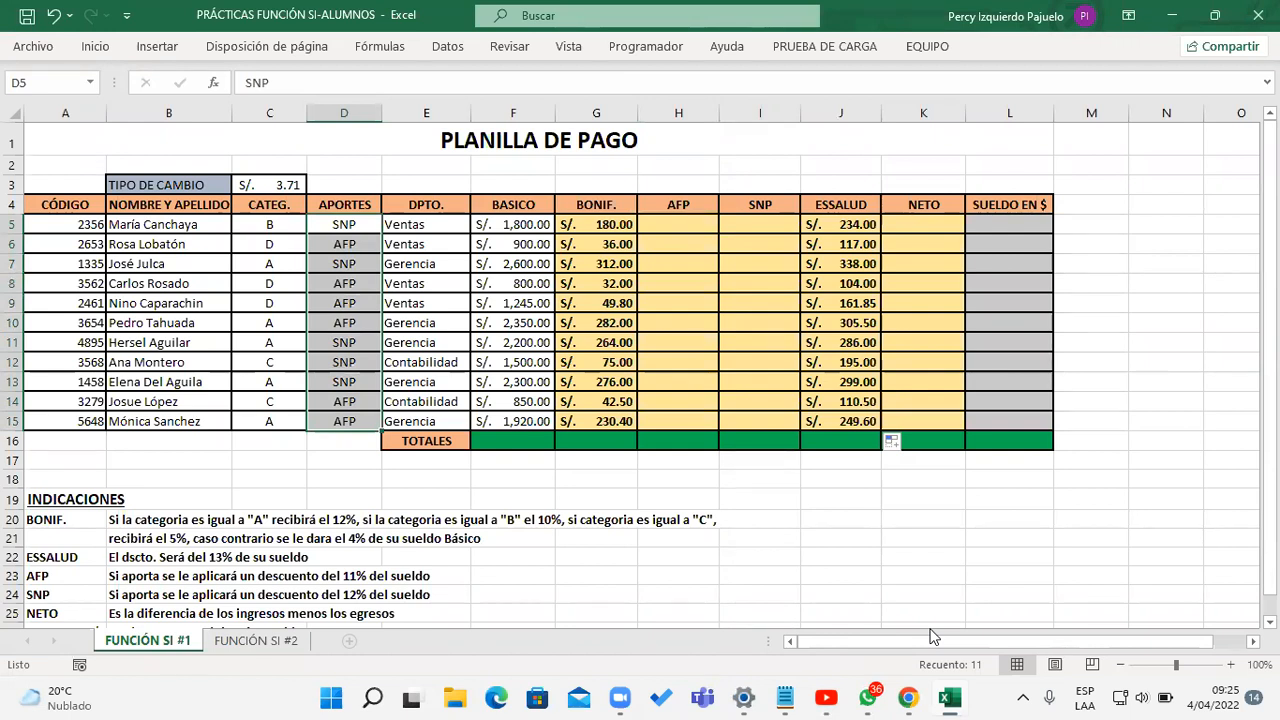
left_click(686, 226)
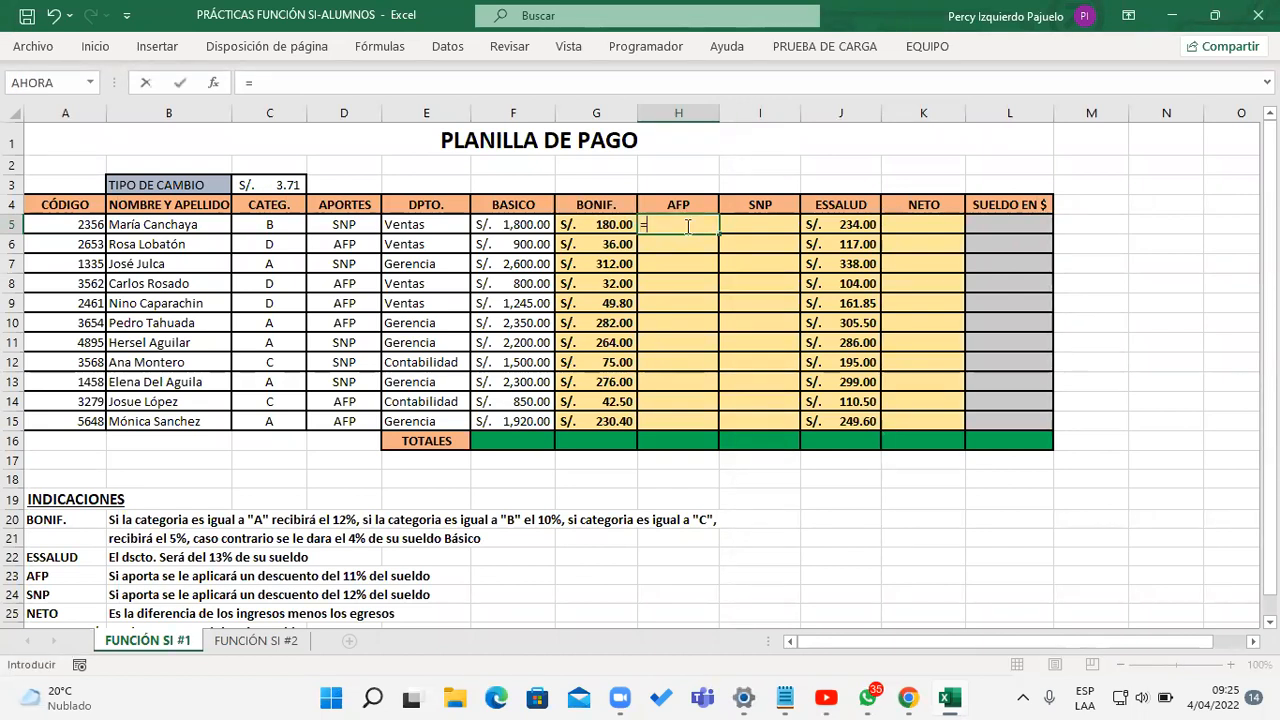
type("=SI(")
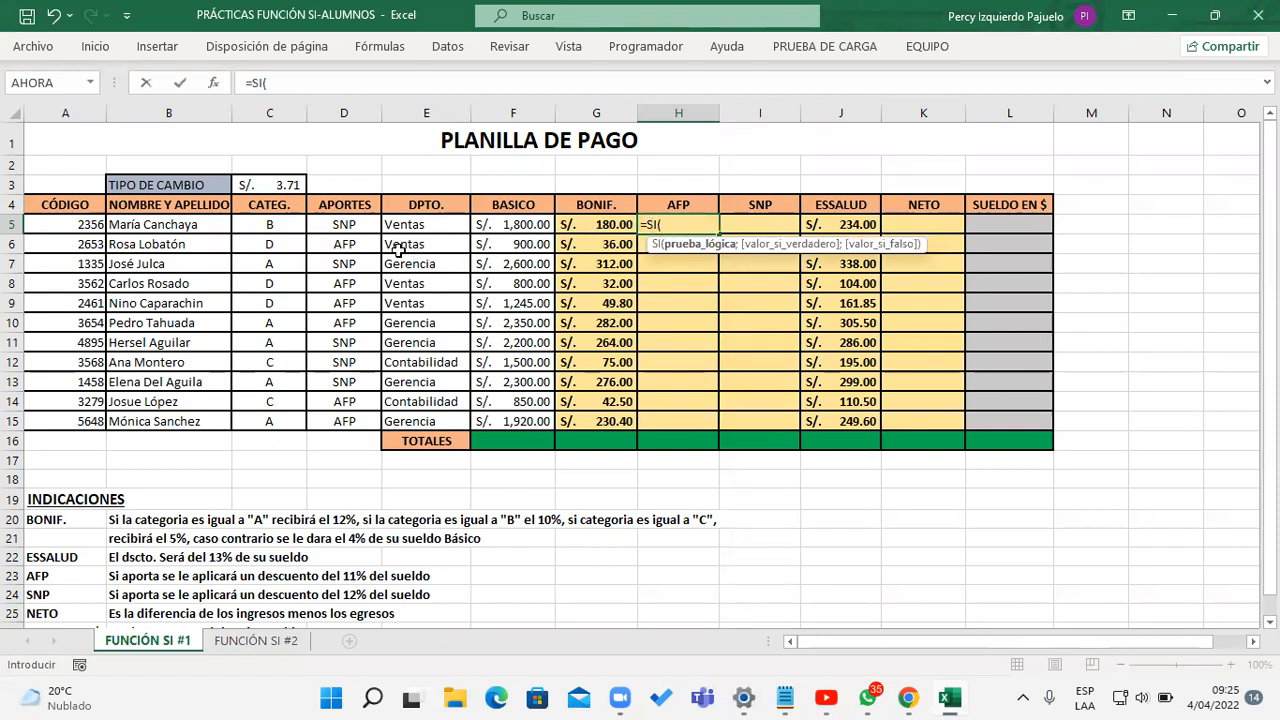
left_click(349, 227)
type("=")
type("\"a")
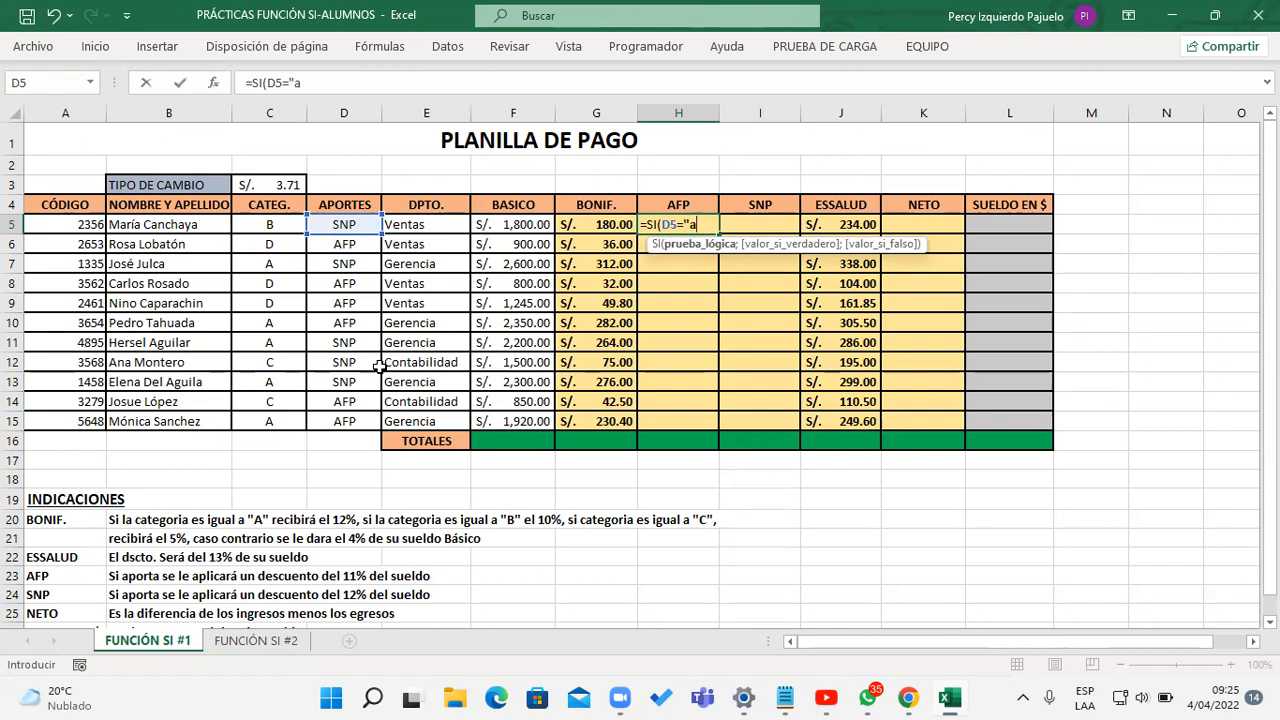
type("fp\";")
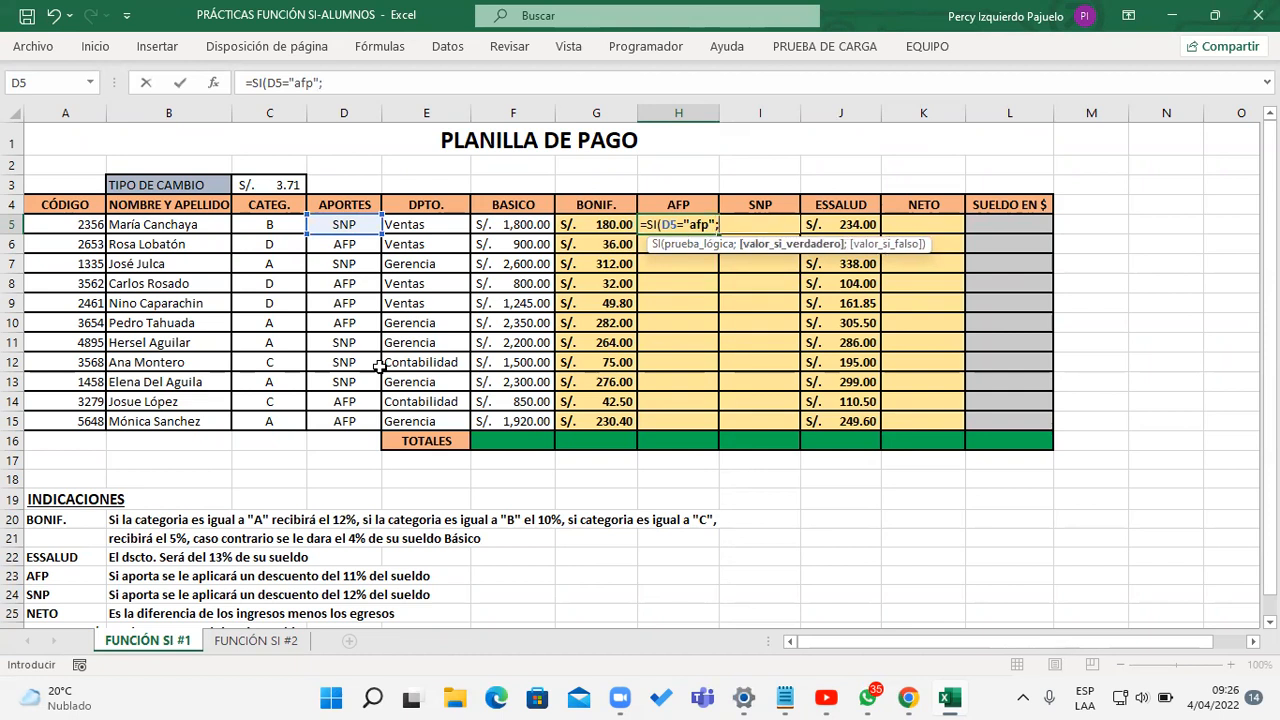
type("11%*")
left_click(521, 222)
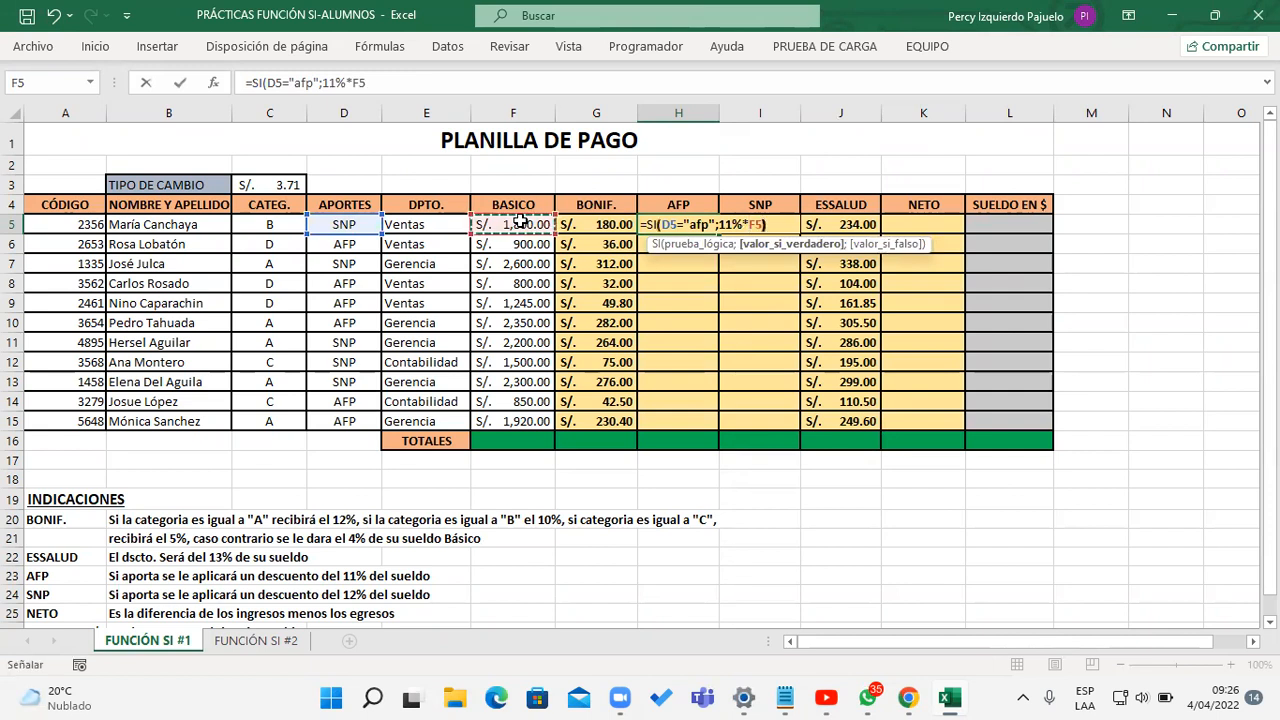
type(")")
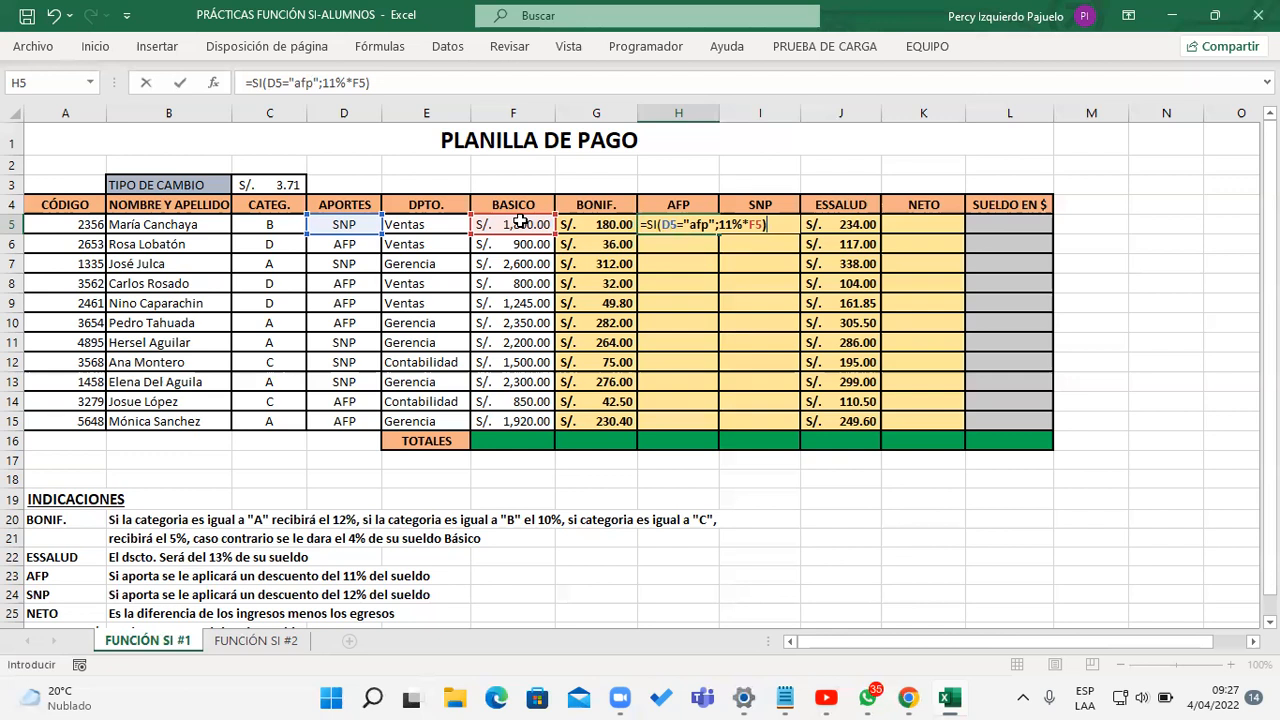
key("Return")
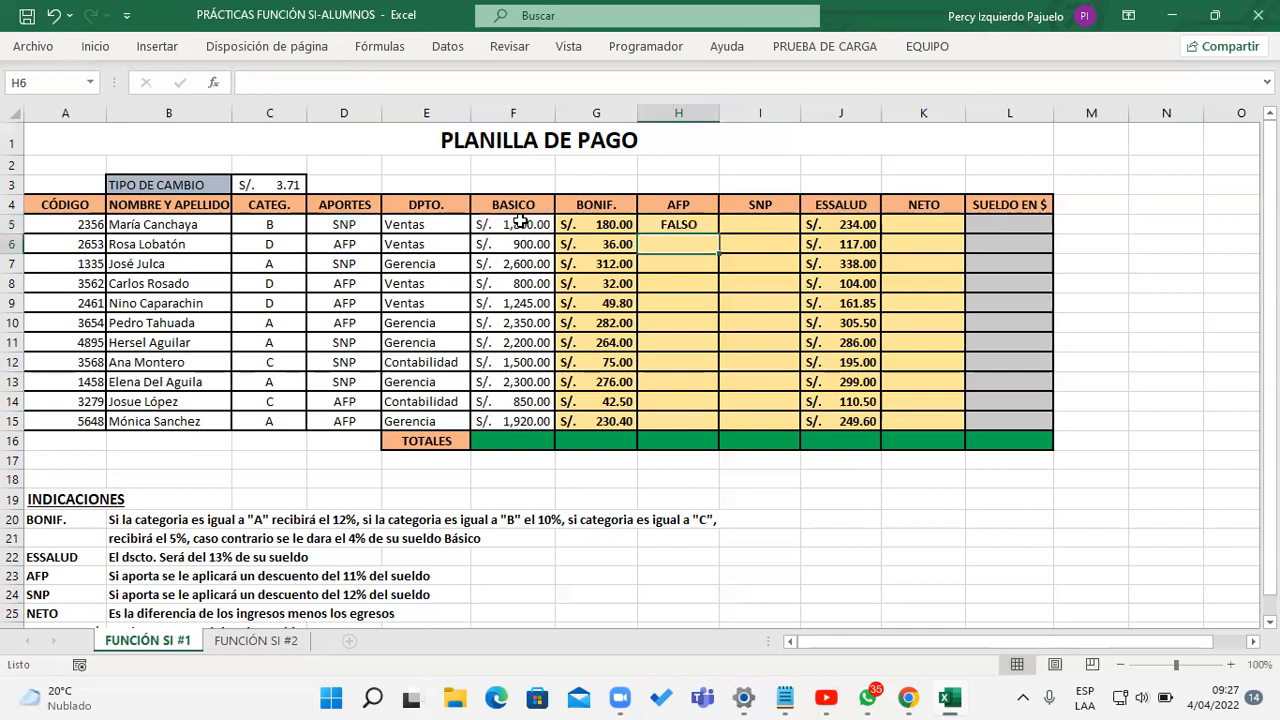
double_click(690, 226)
key("Right")
key("Right")
key("Right")
key("Right")
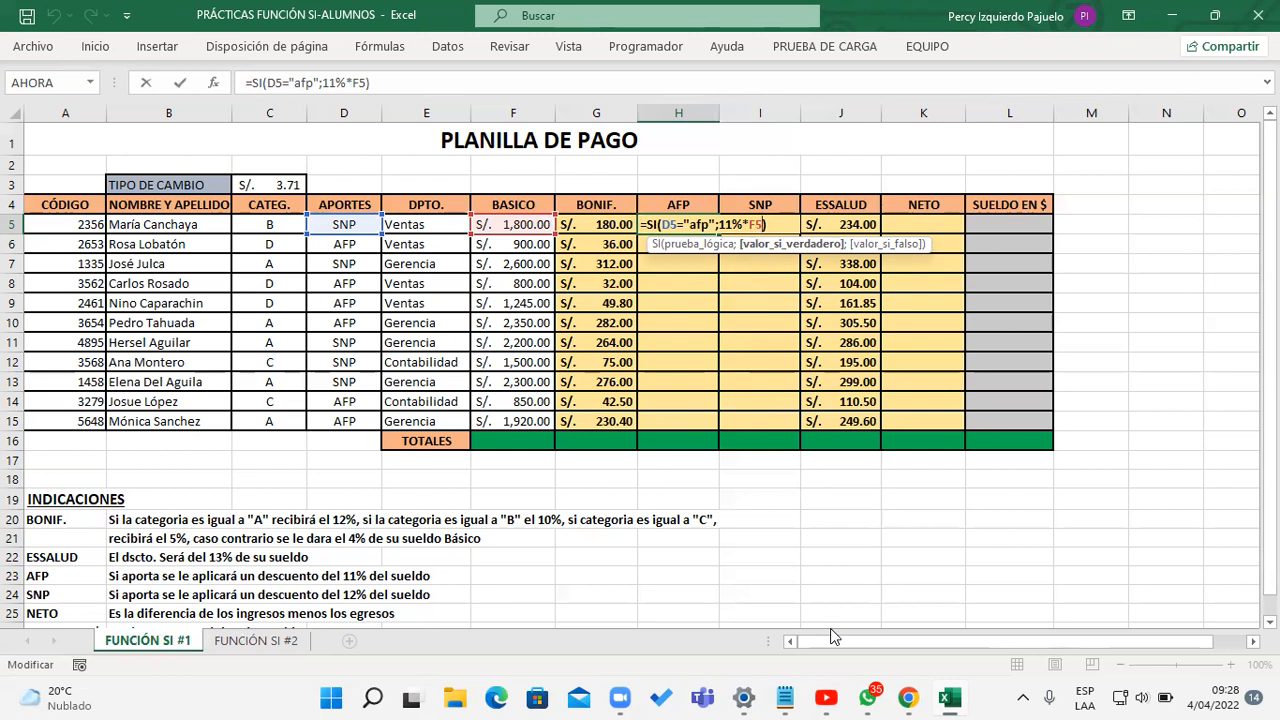
key("Return")
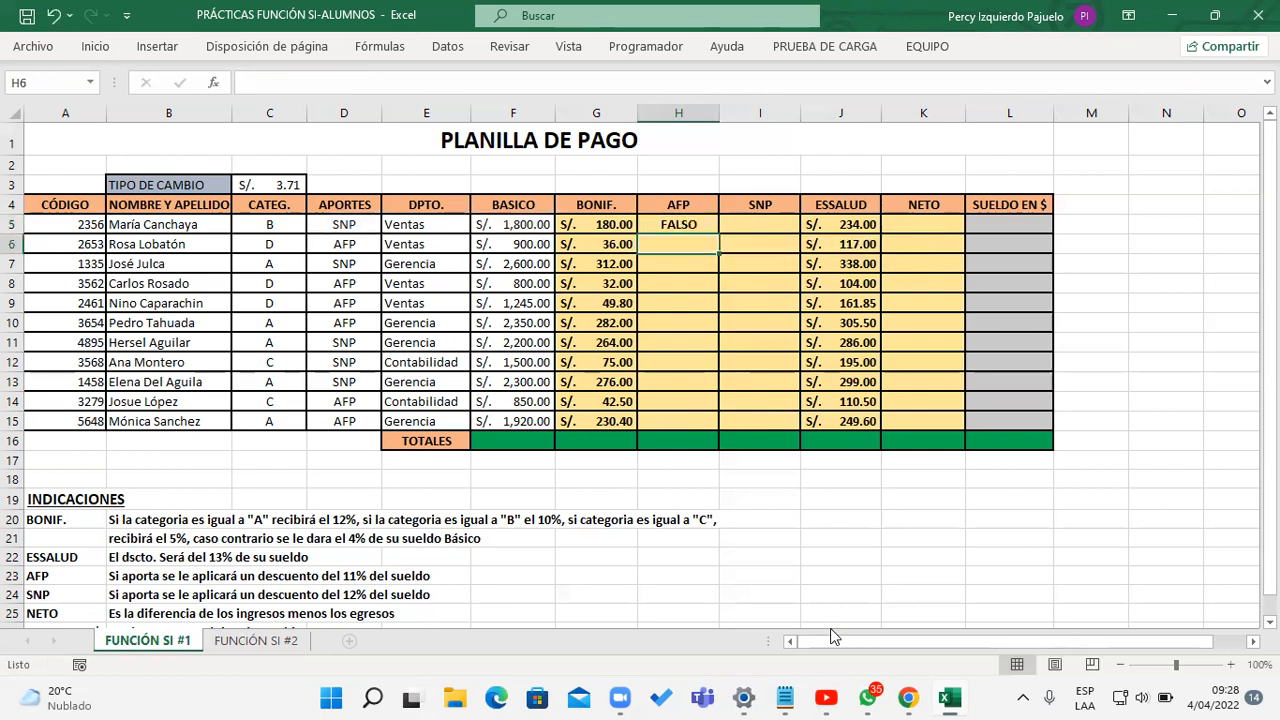
Step: Add 0 as the value-if-false argument of the AFP formula in H5, making it =SI(D5="afp";11%*F5;0)
key("Up")
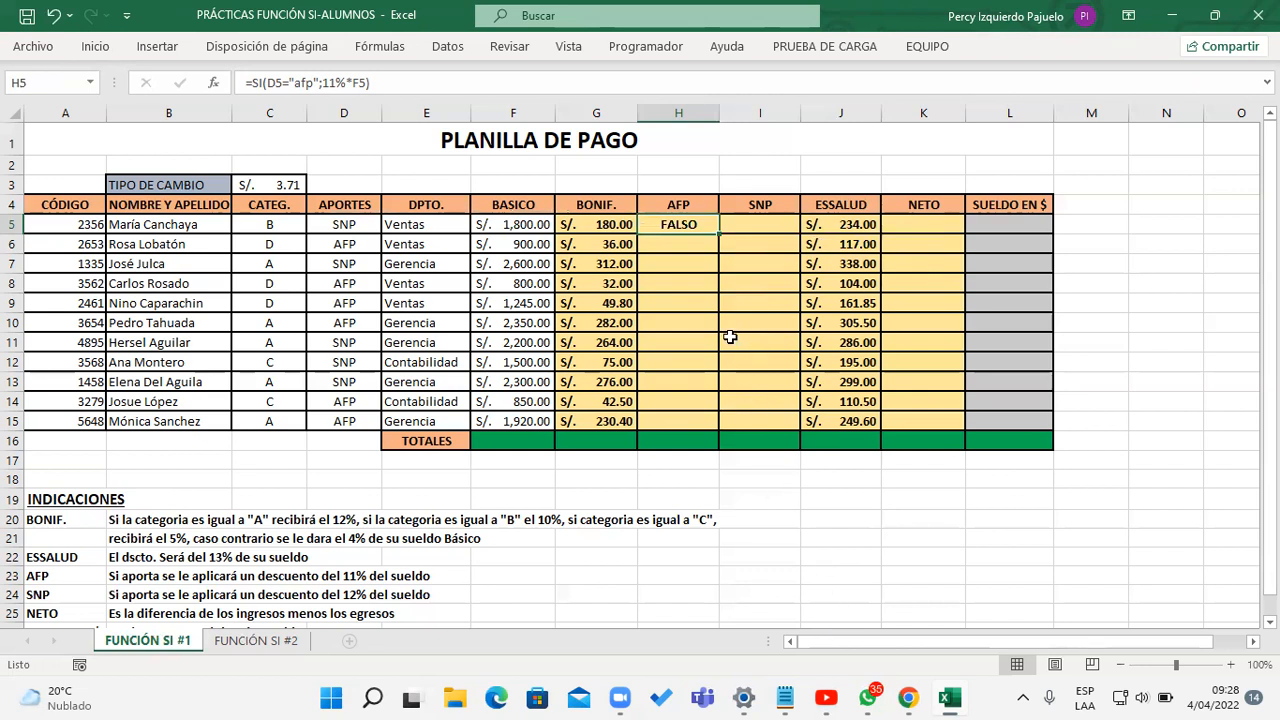
double_click(687, 226)
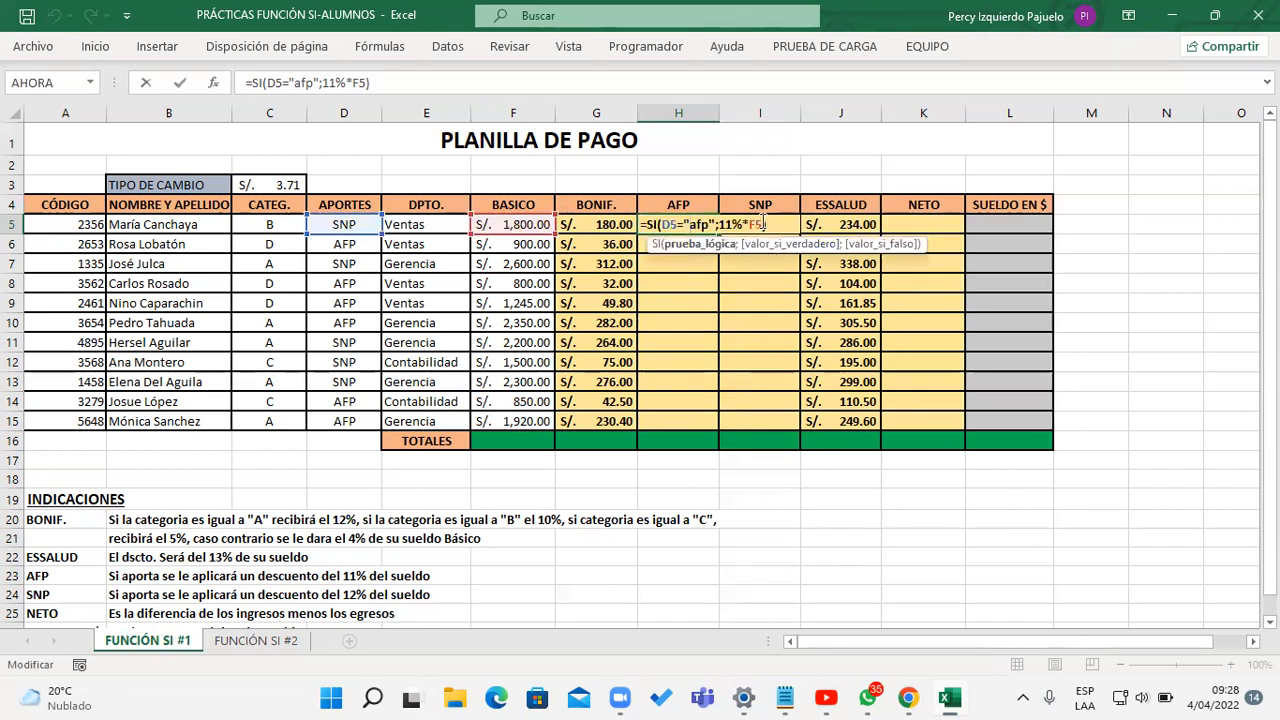
type(";")
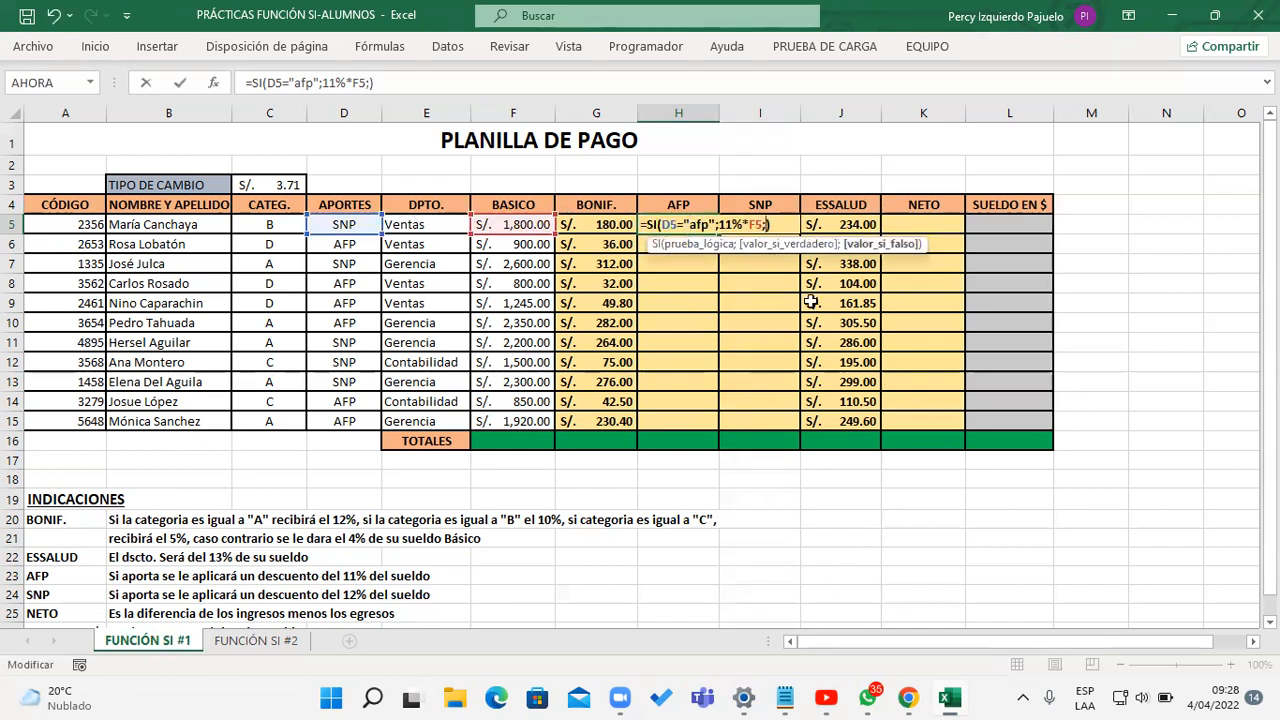
type("0")
key("Return")
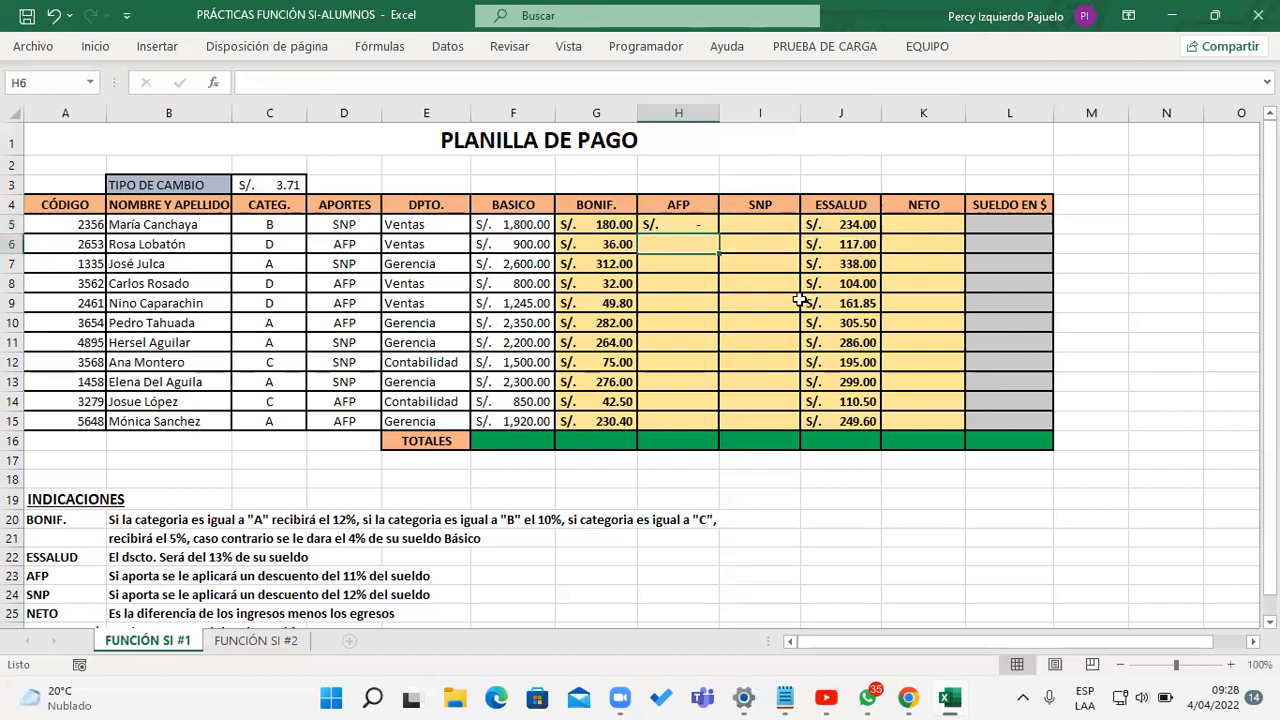
Step: Set the number format of the AFP cell H5 to General
left_click(707, 221)
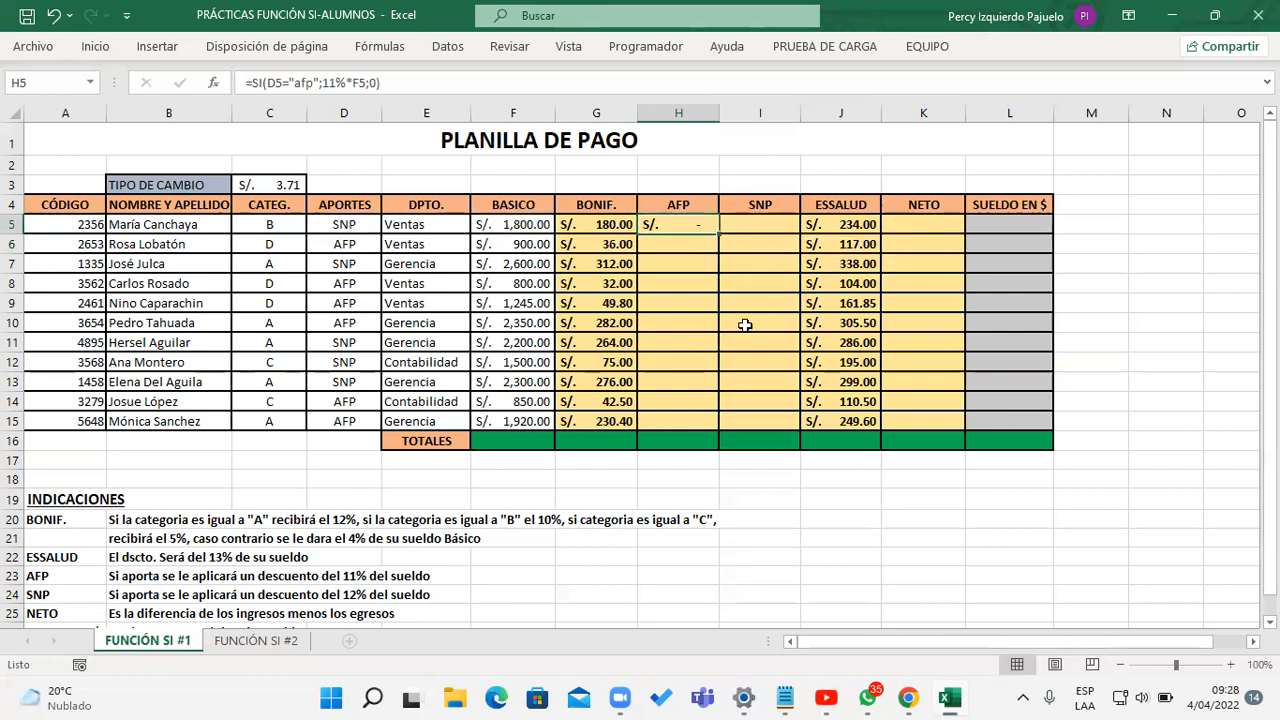
double_click(95, 46)
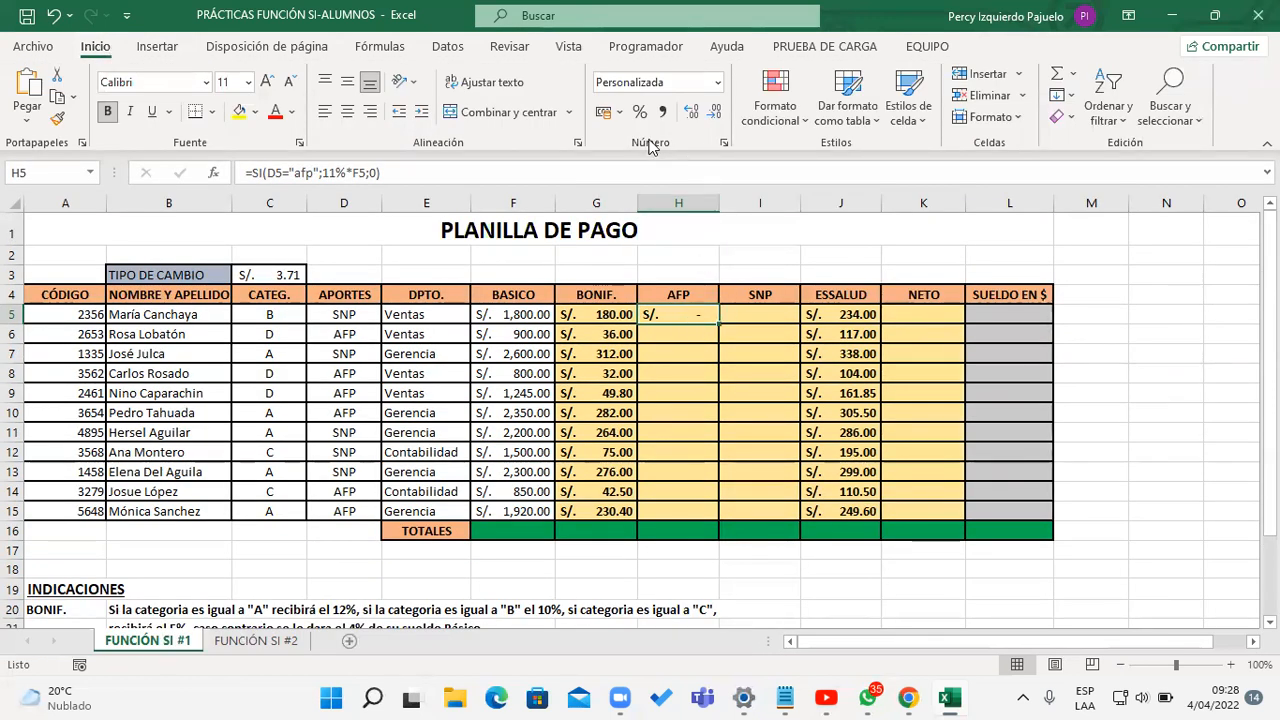
left_click(620, 112)
left_click(621, 112)
left_click(717, 82)
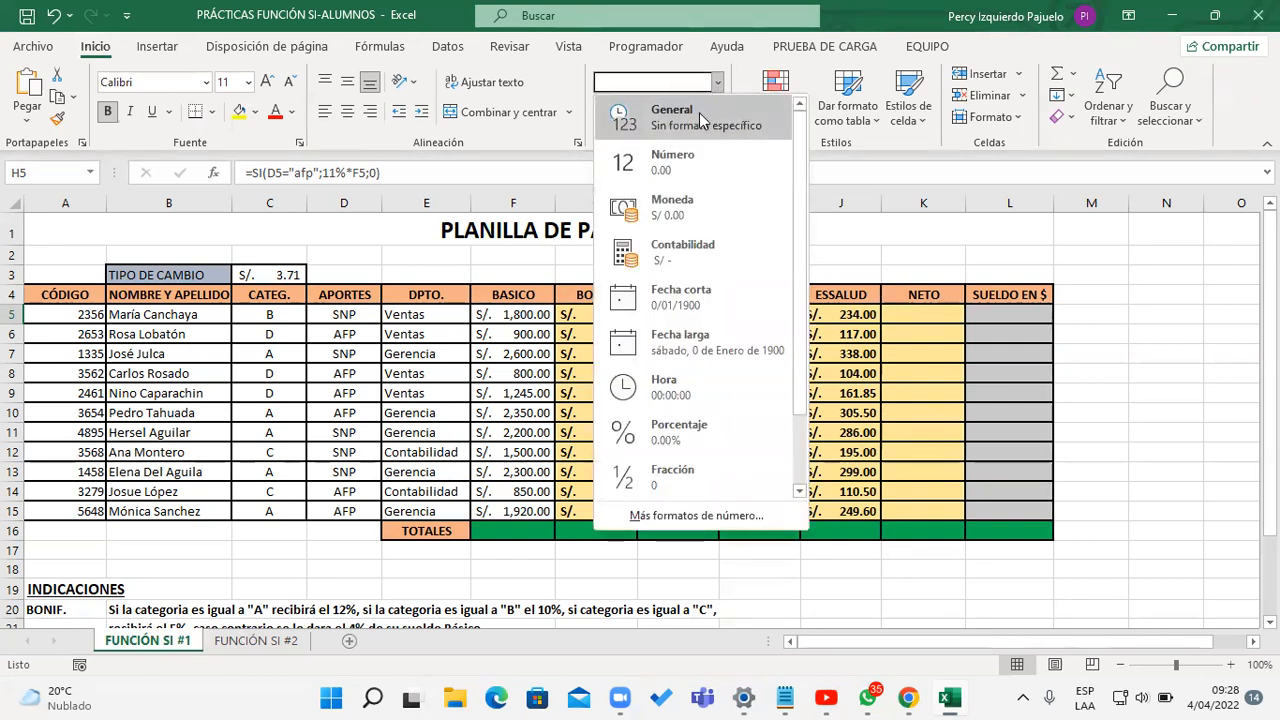
left_click(701, 118)
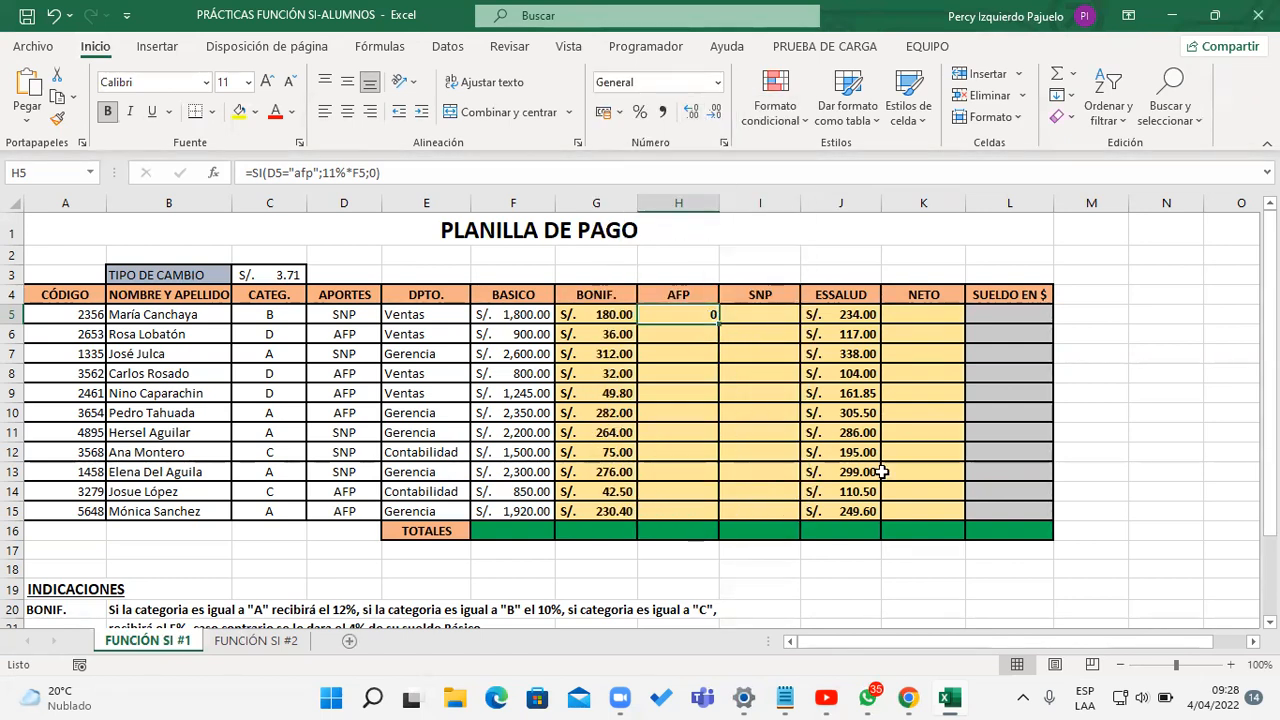
Step: Apply the S/ accounting format to H5 and fill the AFP formula down to H15
left_click(620, 112)
left_click(640, 140)
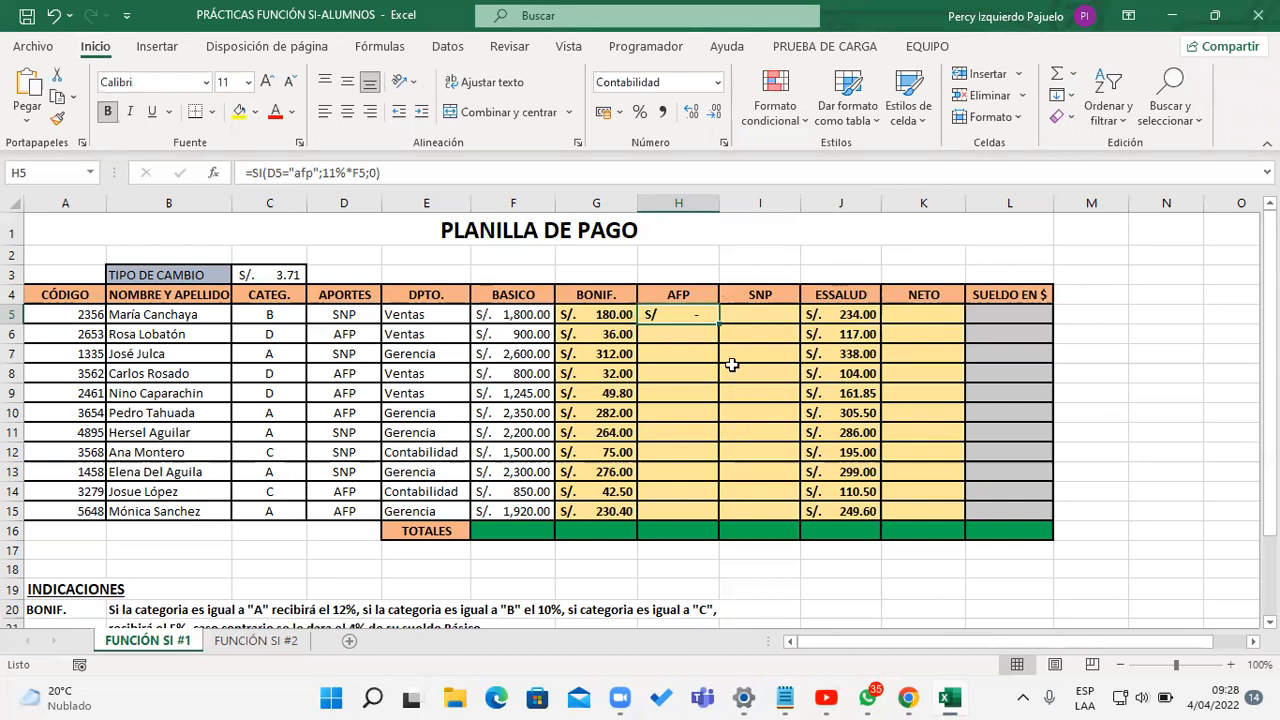
left_click_drag(712, 316, 712, 512)
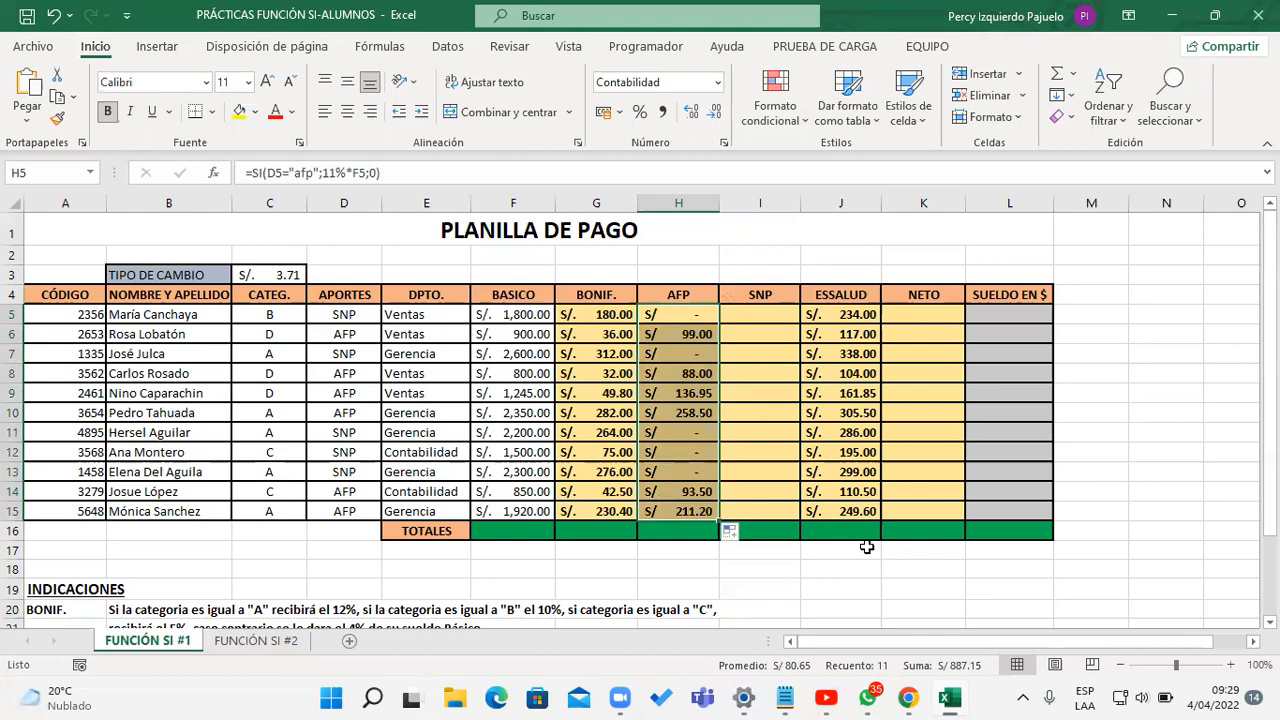
Step: Enter =SI(D5="SNP";12%*F5;0) in I5 as the SNP deduction, following the INDICACIONES
mouse_move(1267, 484)
left_mouse_down()
mouse_move(1267, 499)
mouse_move(1267, 413)
mouse_move(1267, 505)
left_mouse_up()
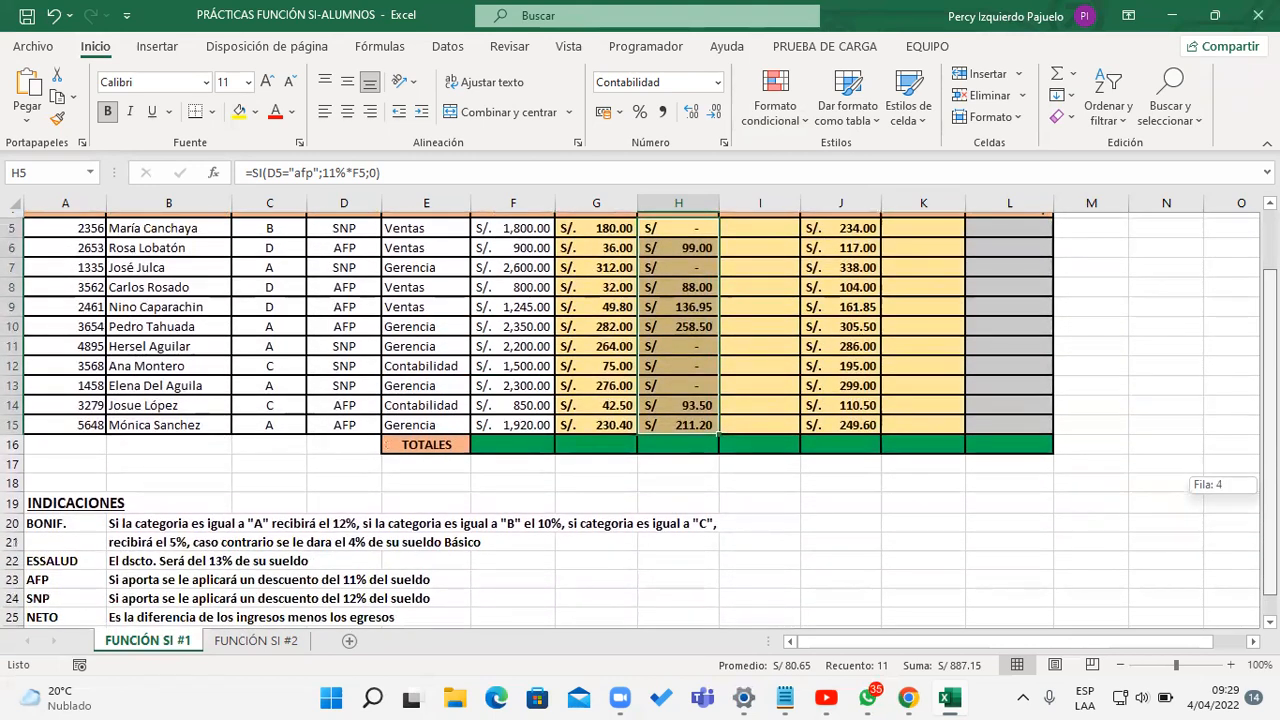
left_click_drag(1270, 543, 1270, 484)
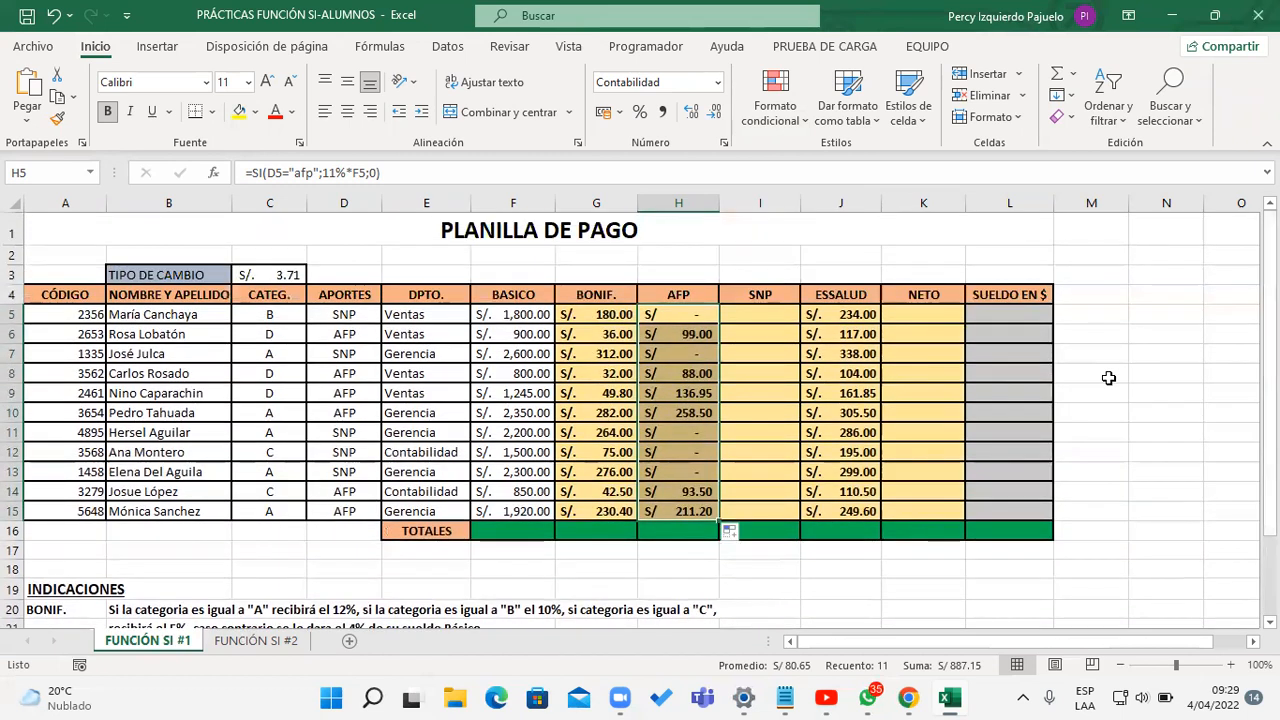
left_click(772, 312)
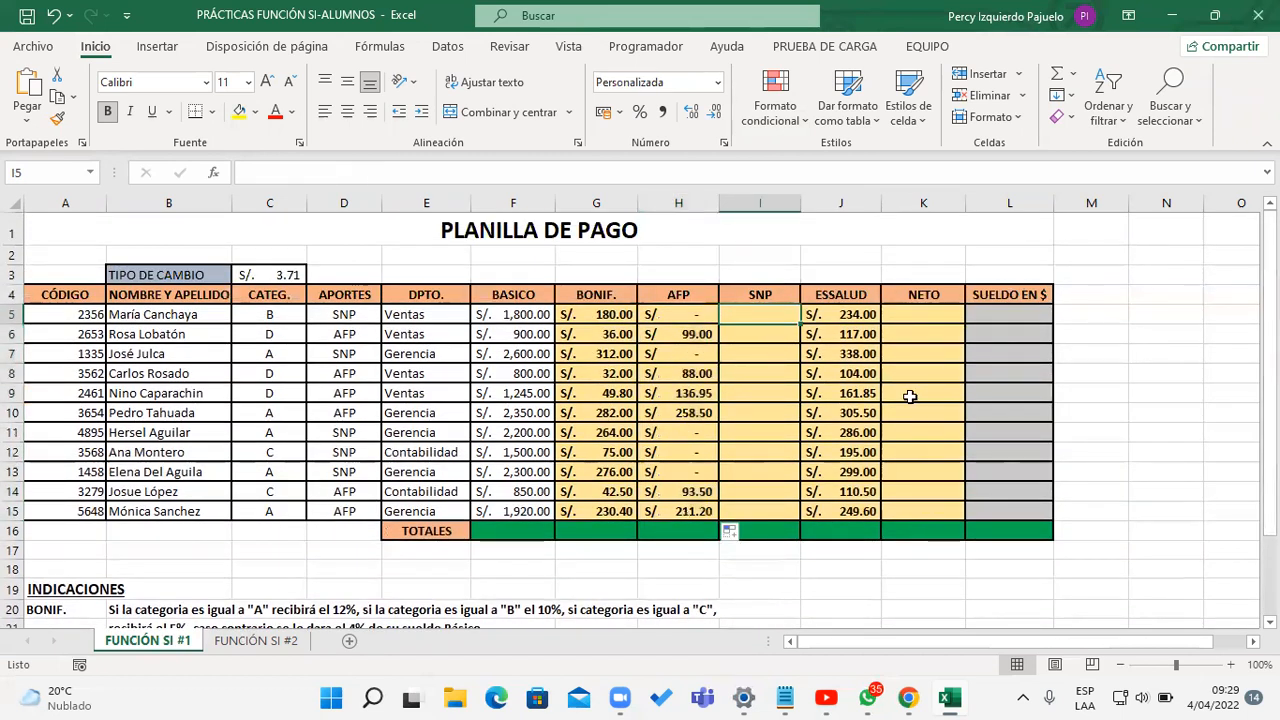
type("=si")
key("Tab")
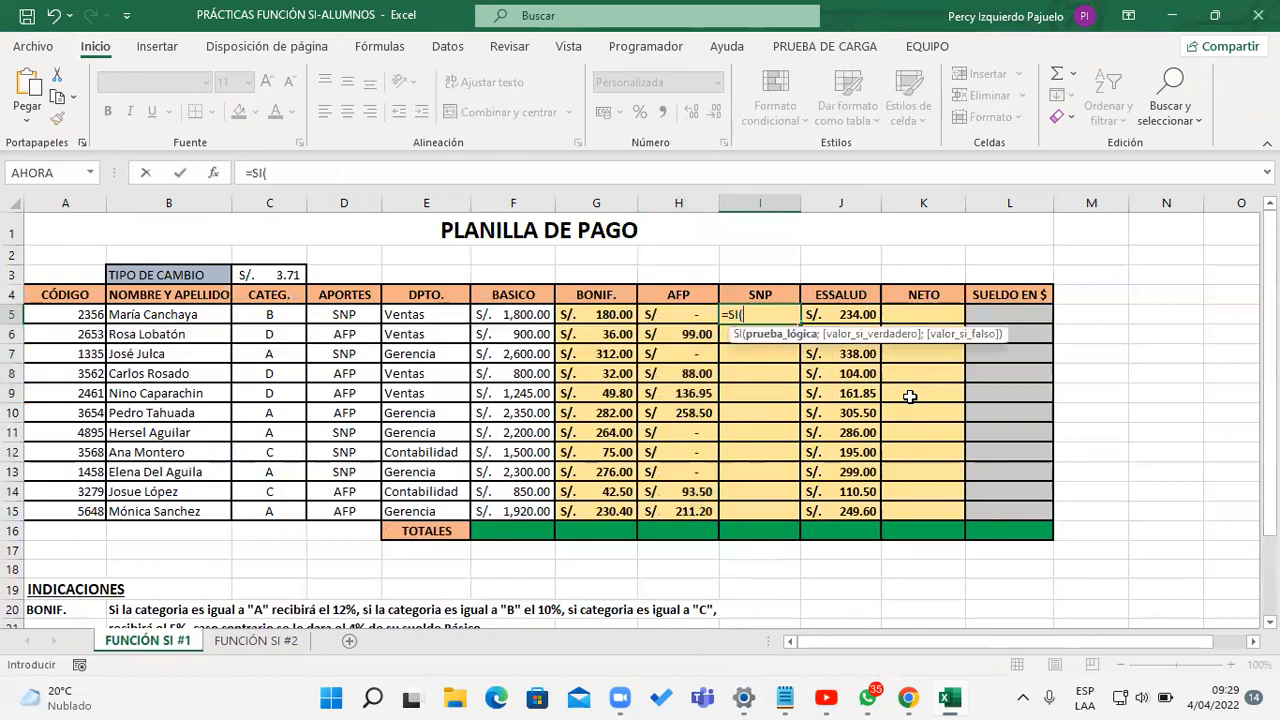
left_click(335, 316)
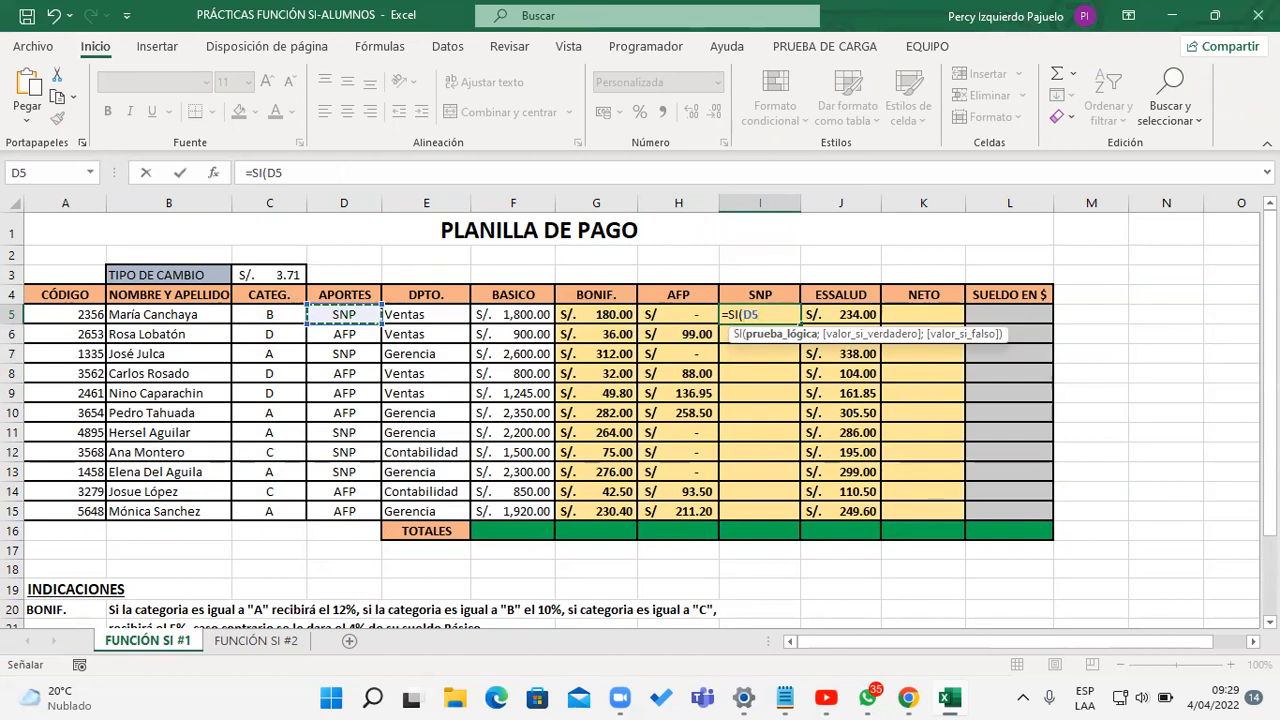
type("=\"")
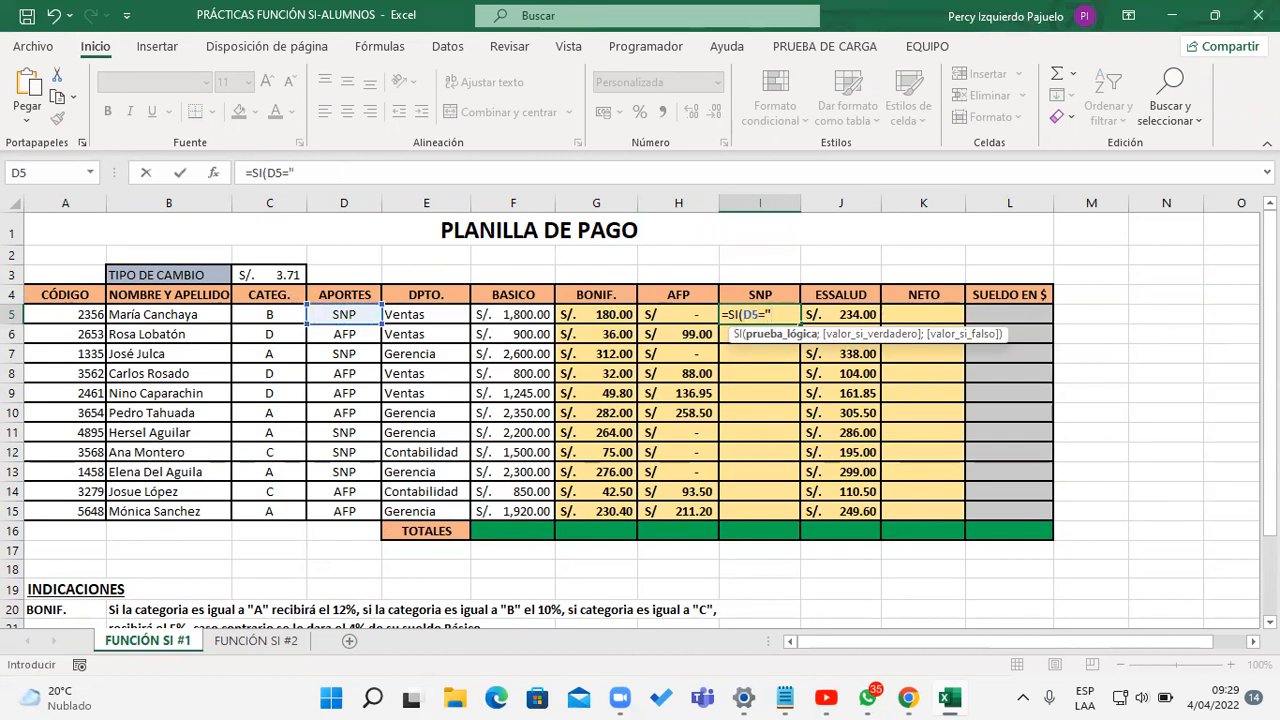
type("SNP\"")
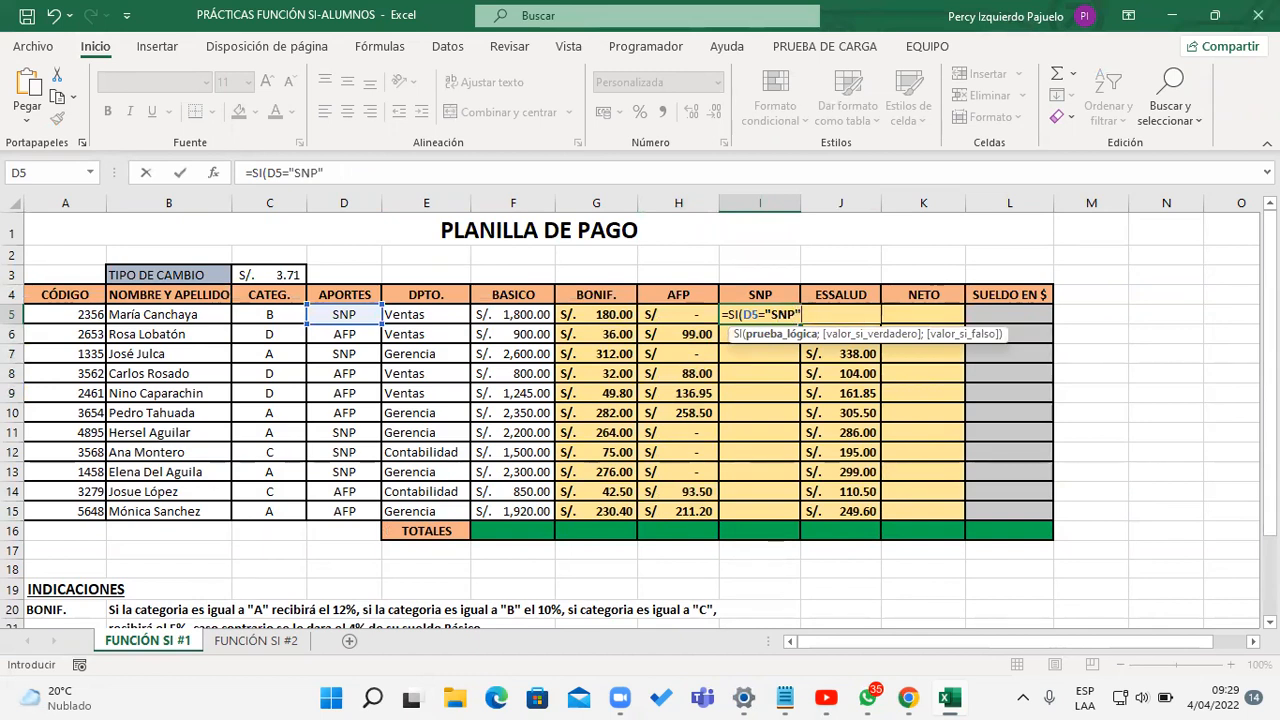
type(";")
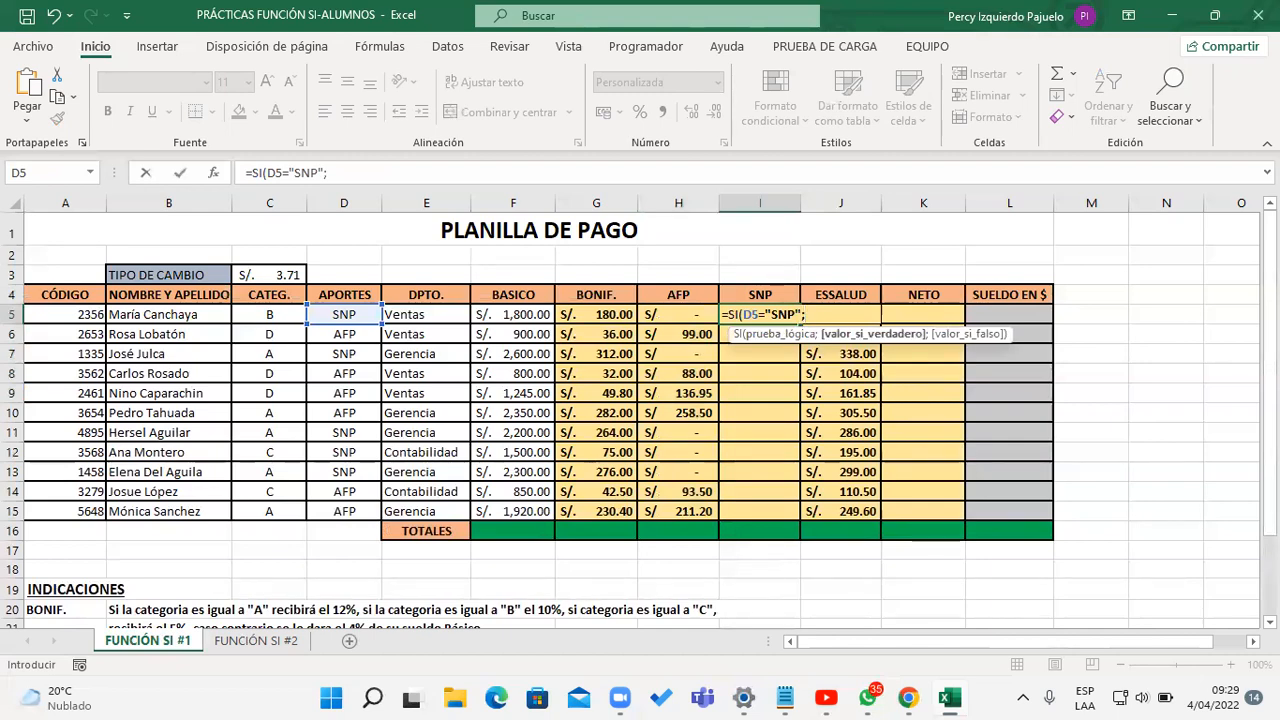
scroll(640, 420, "down", 3)
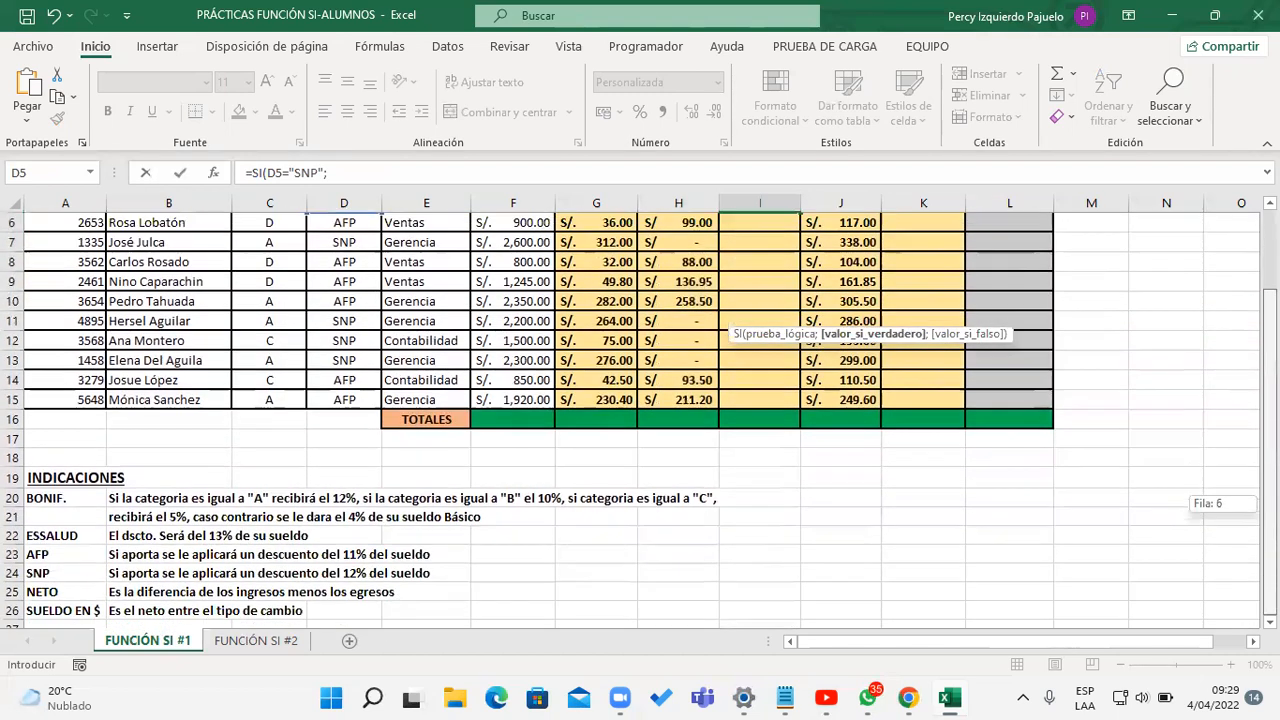
scroll(640, 420, "up", 3)
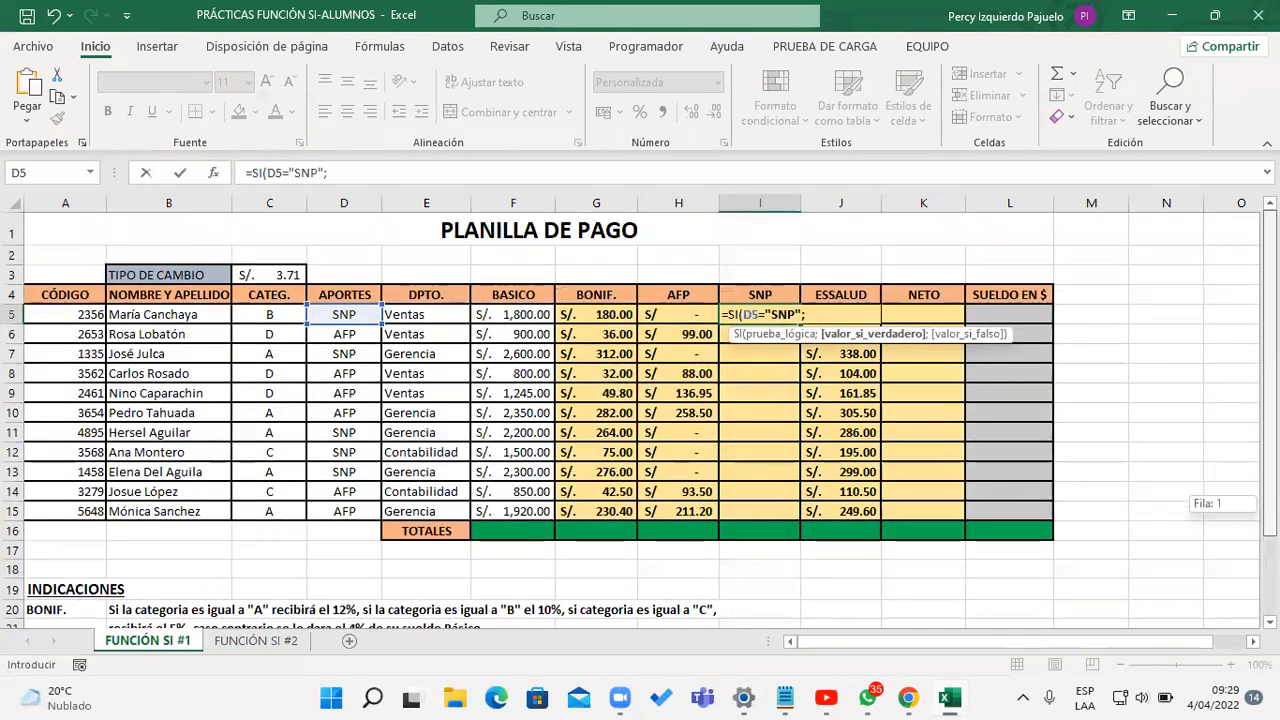
type("12%*")
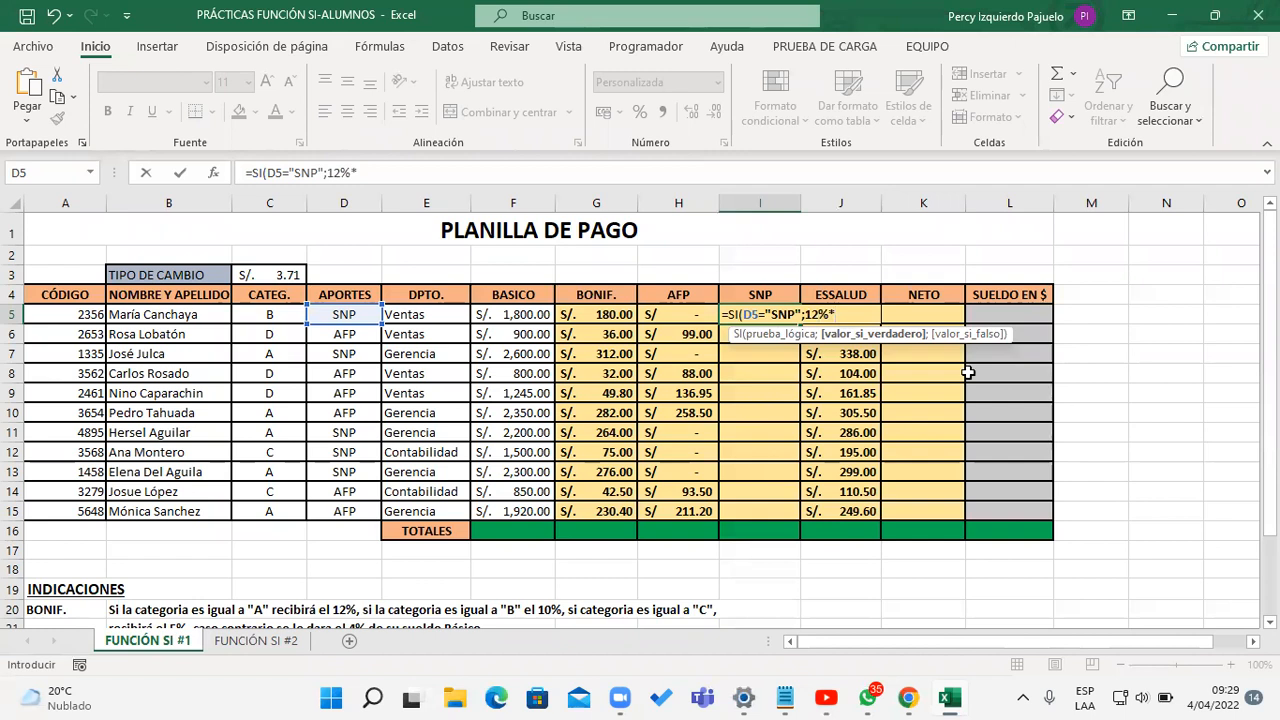
left_click(511, 314)
type(";0)")
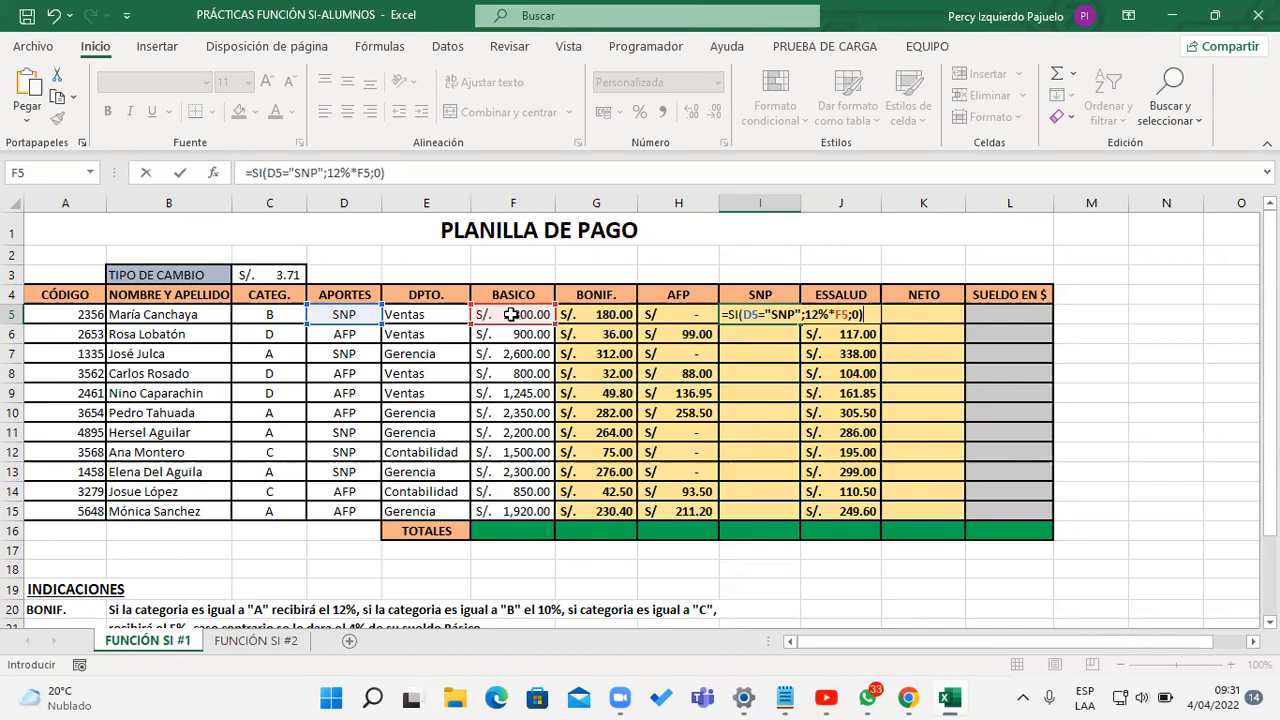
key("Return")
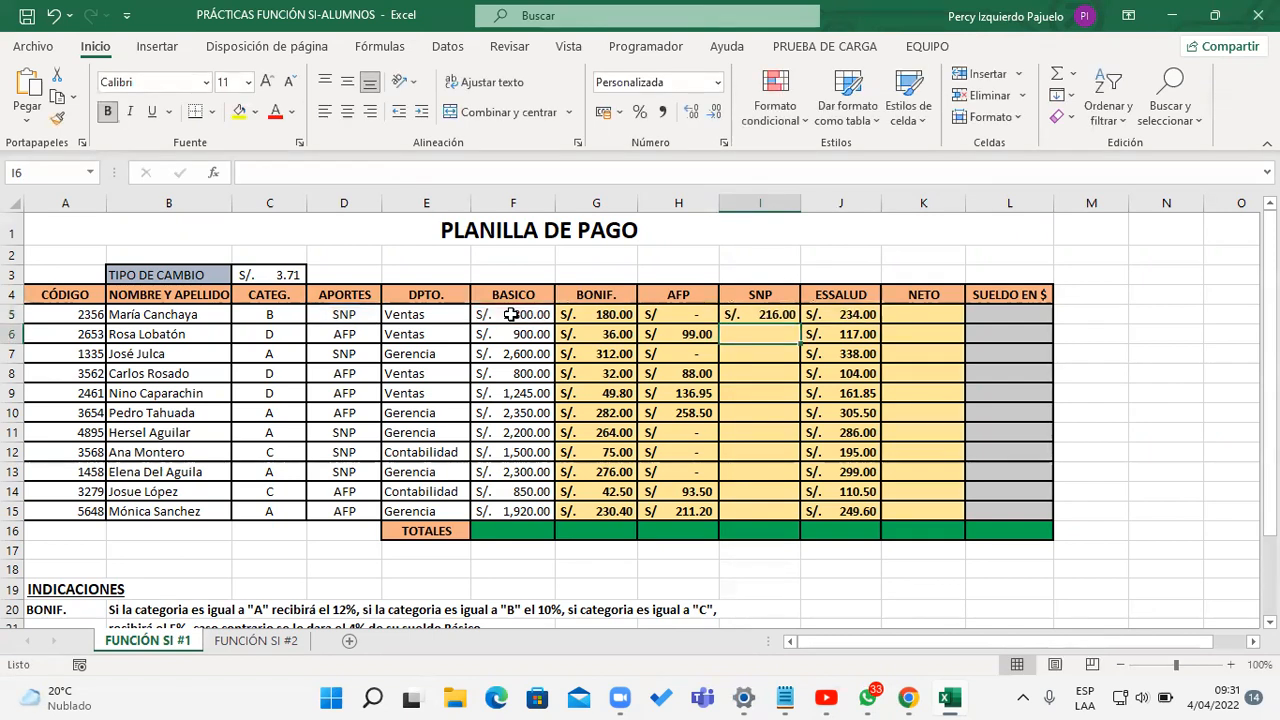
left_click(781, 313)
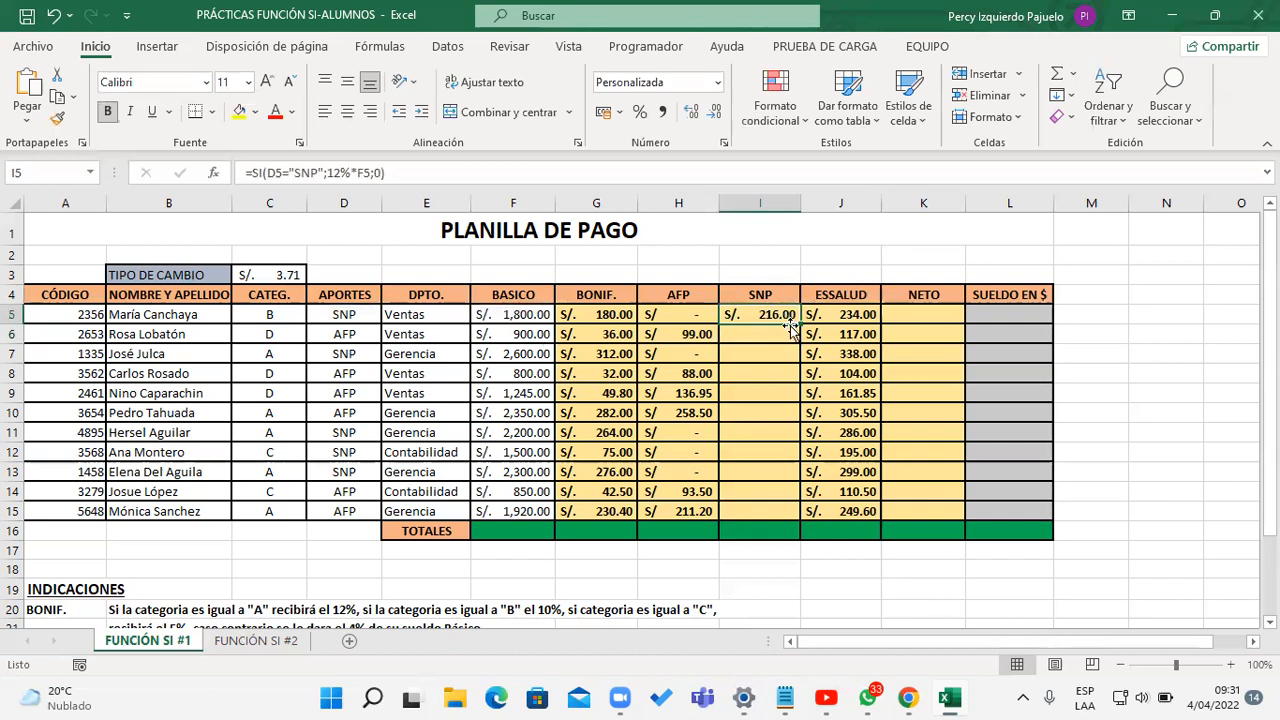
Step: Fill the SNP deduction formula from I5 down to I15
left_click_drag(799, 320, 799, 521)
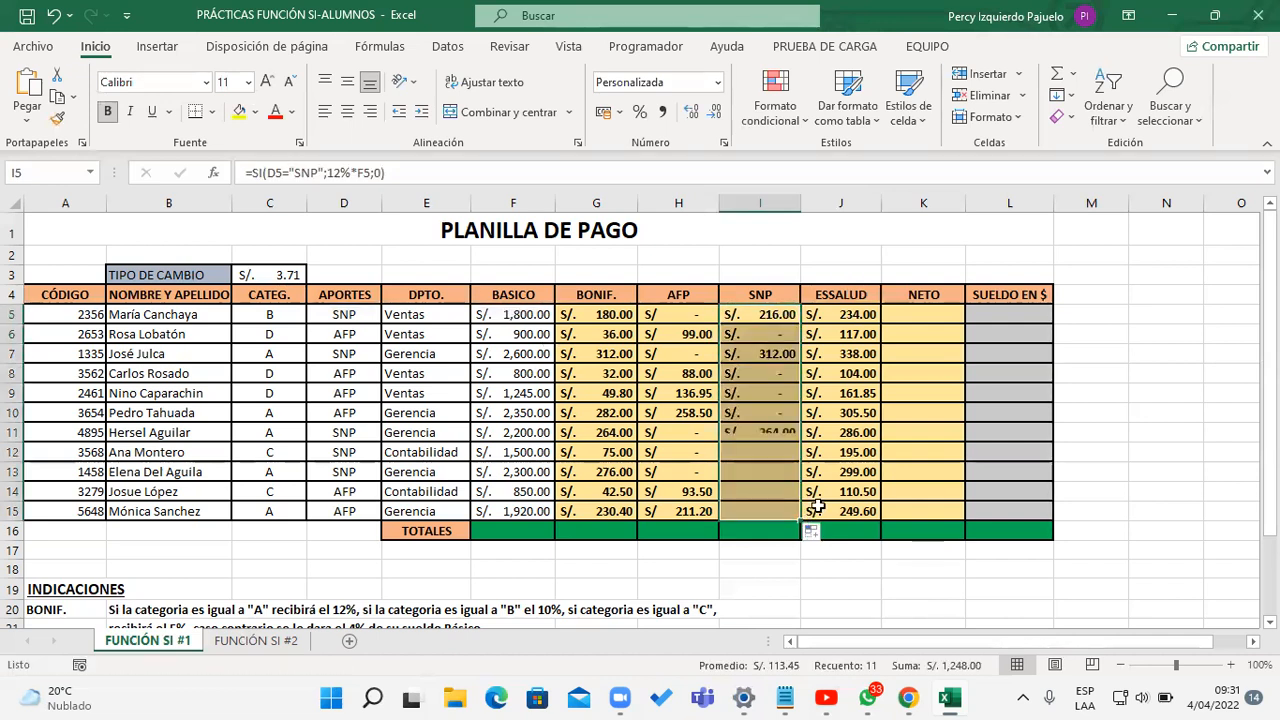
Step: Enter =F5+G5-H5-I5-J5 in K5 as the NETO pay, following the INDICACIONES, and fill it down to K15
left_click(938, 314)
left_click_drag(1270, 412, 1270, 420)
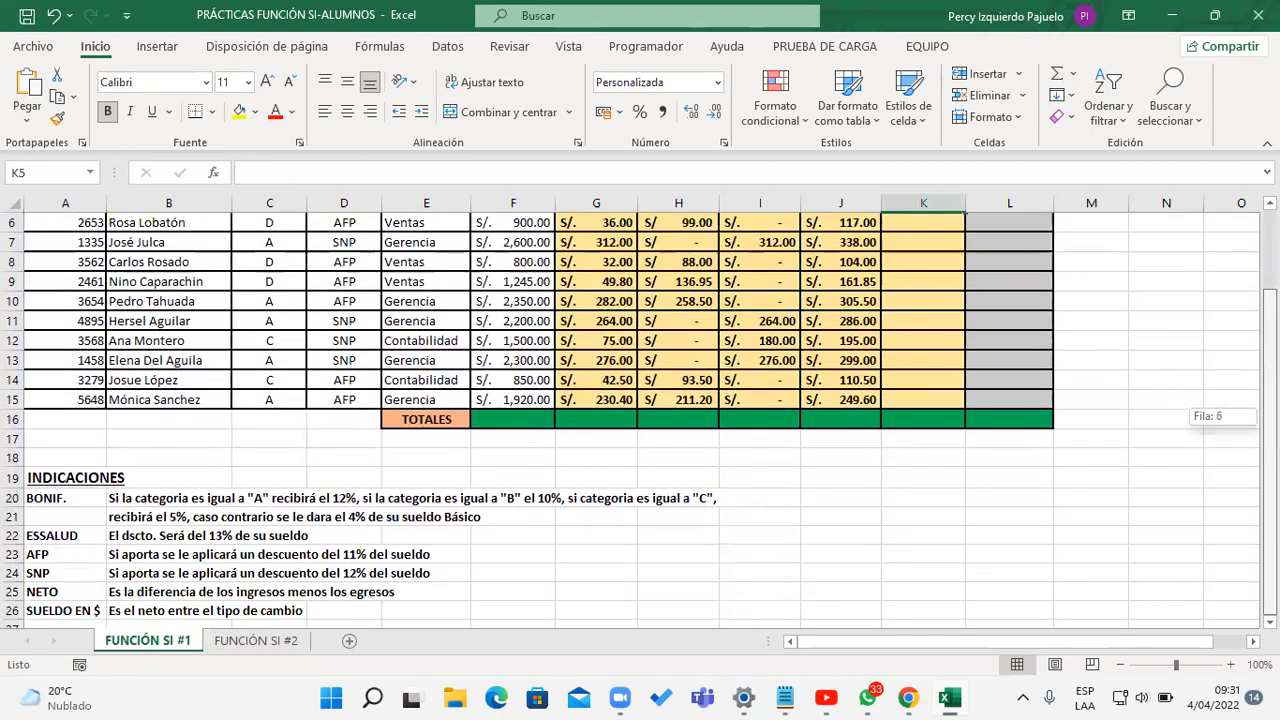
left_click_drag(1270, 420, 1268, 345)
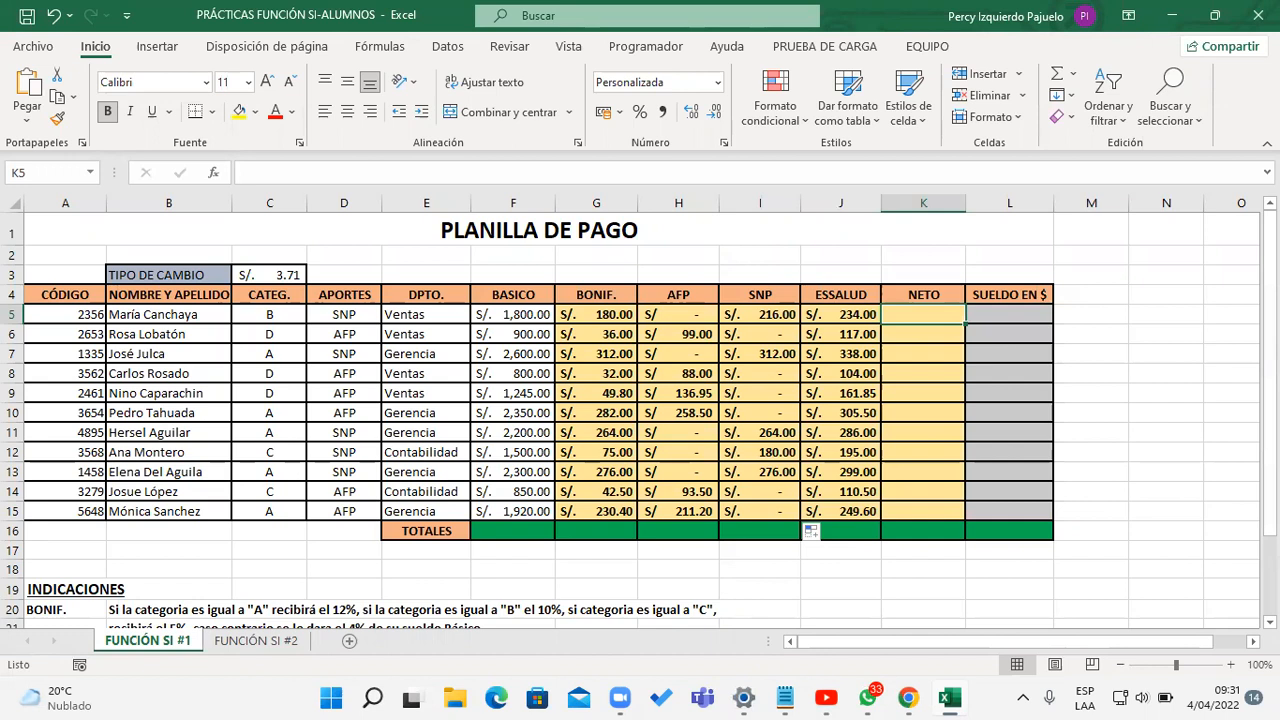
type("=")
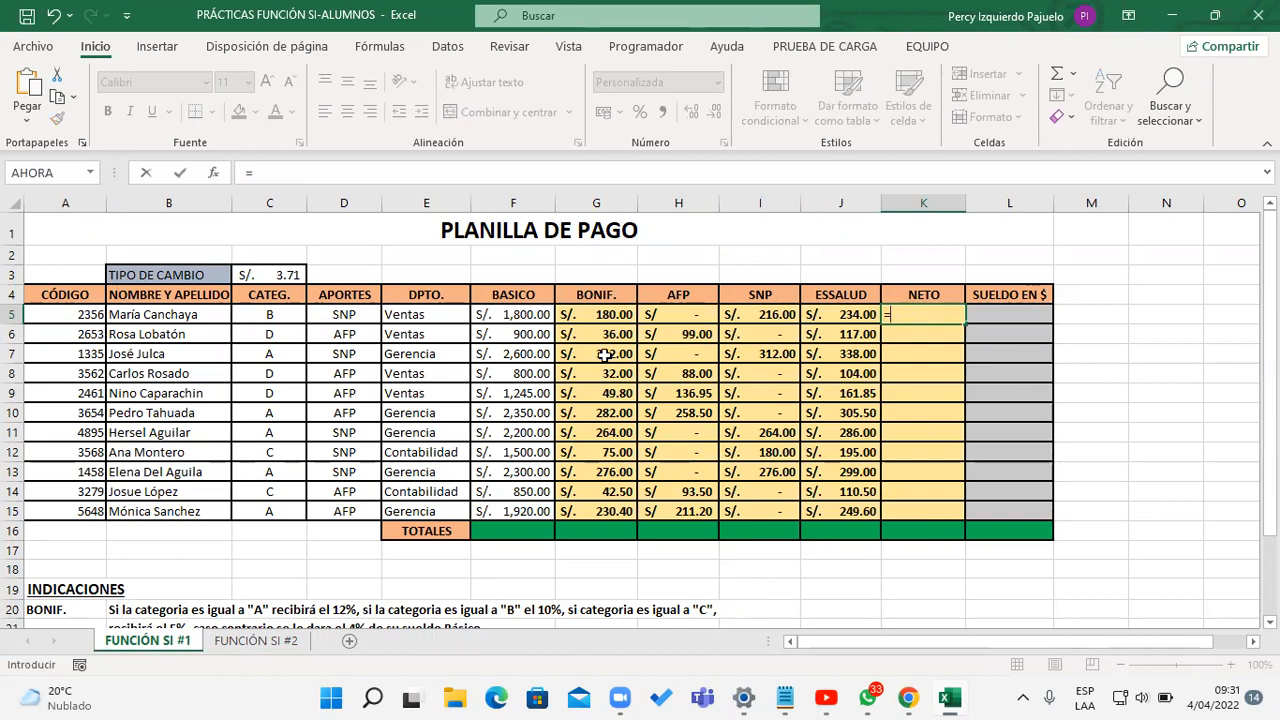
left_click(510, 314)
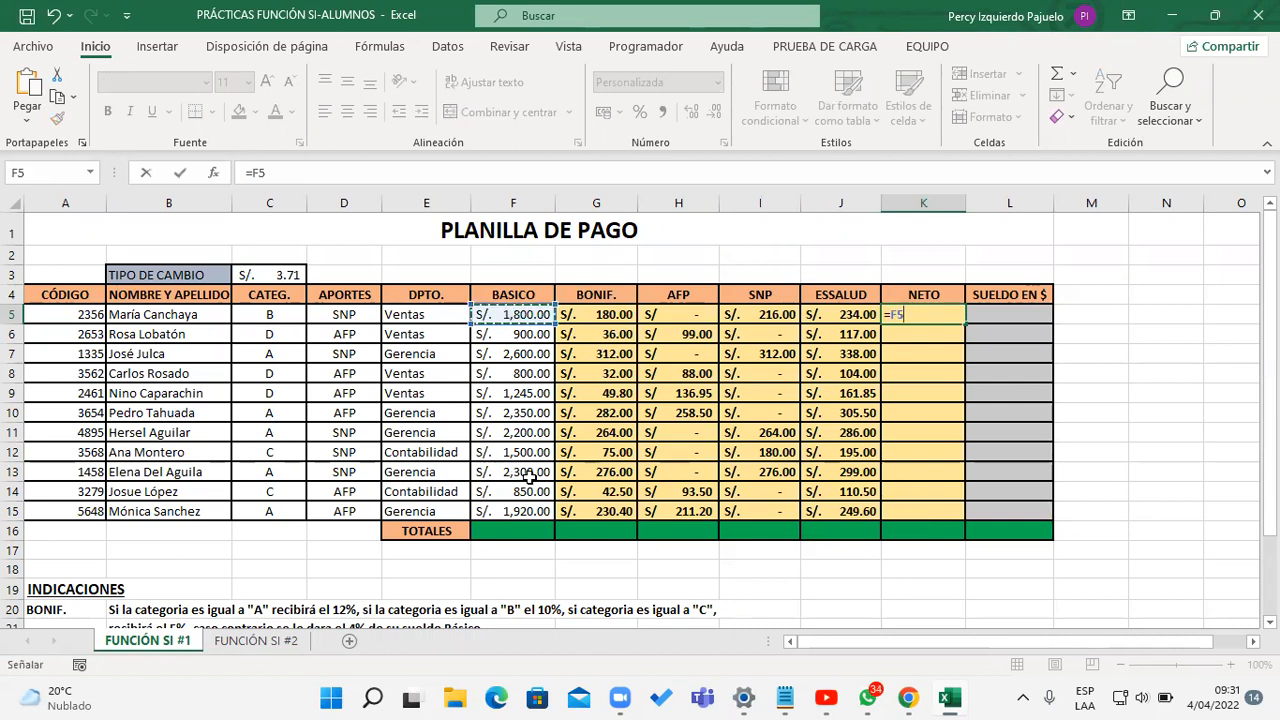
type("+")
left_click(615, 314)
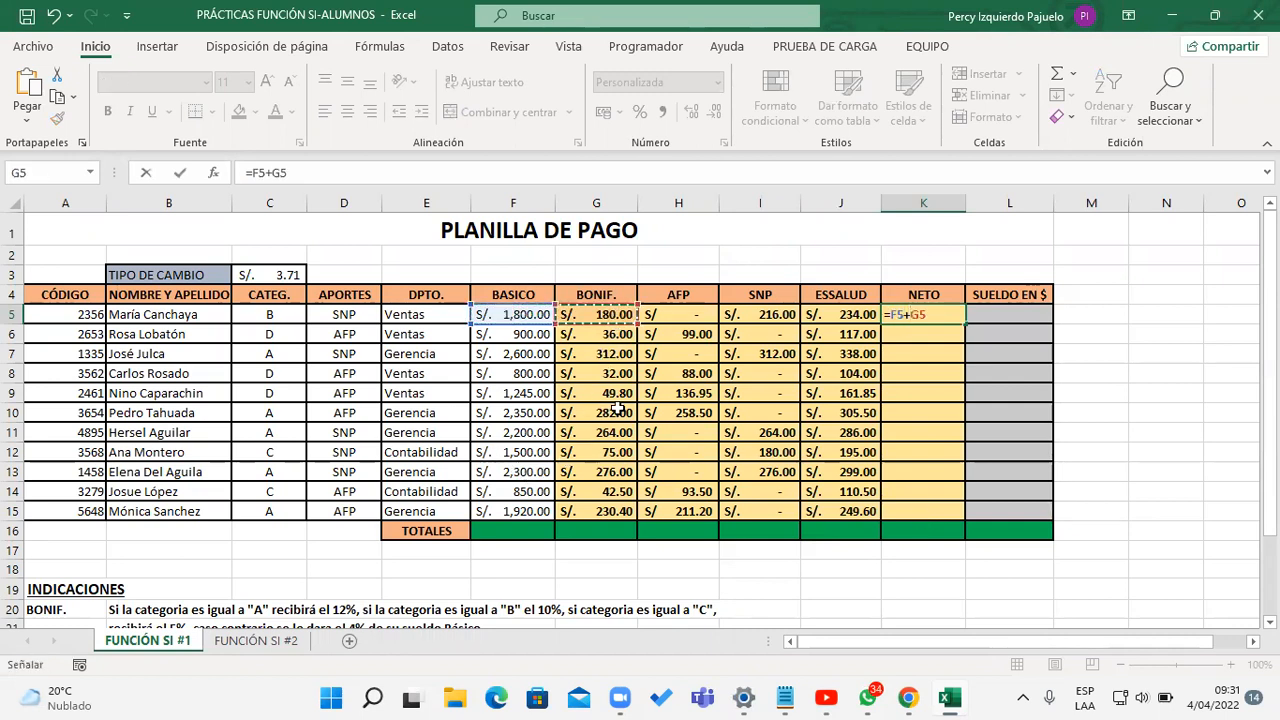
type("-")
left_click(686, 314)
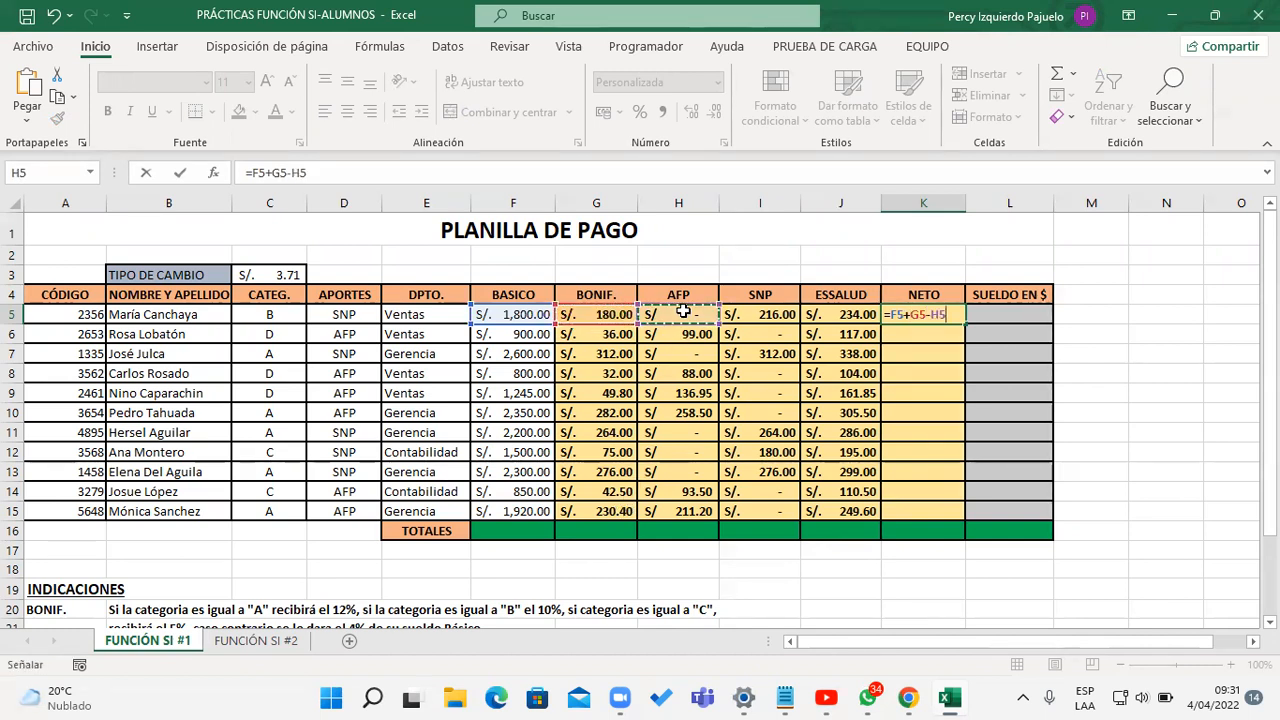
type("-")
left_click(752, 316)
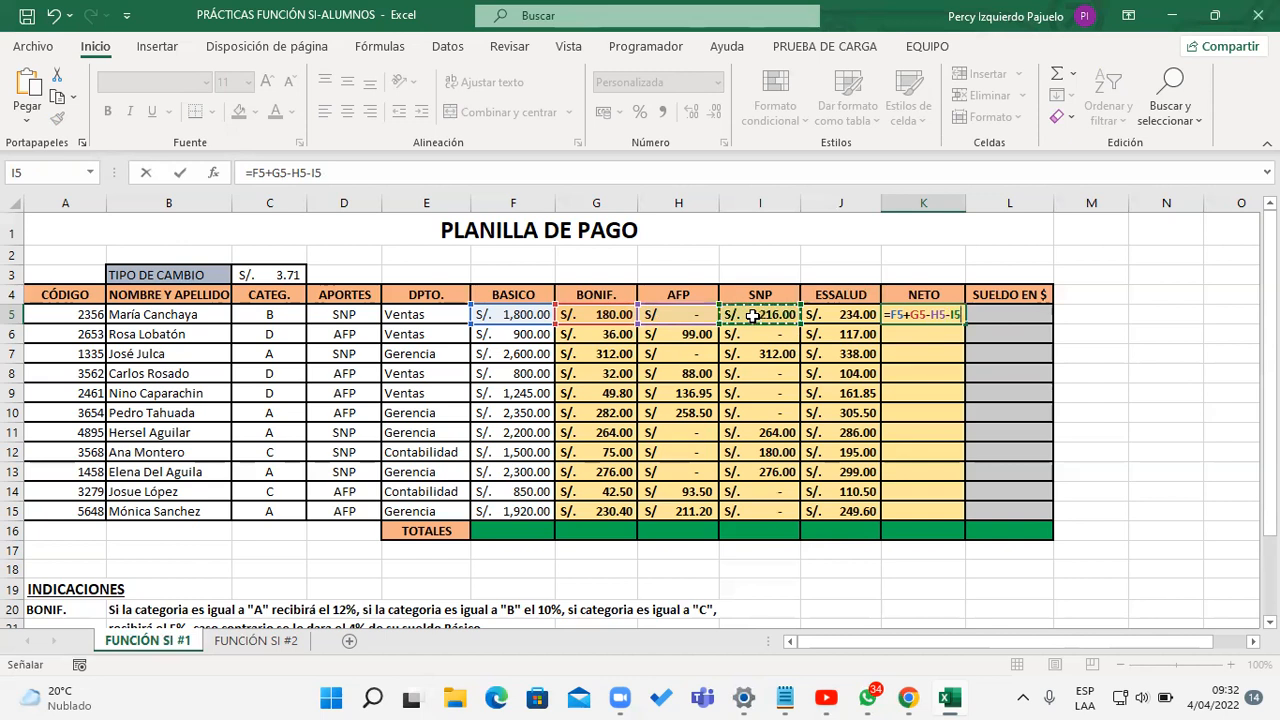
type("-")
left_click(836, 314)
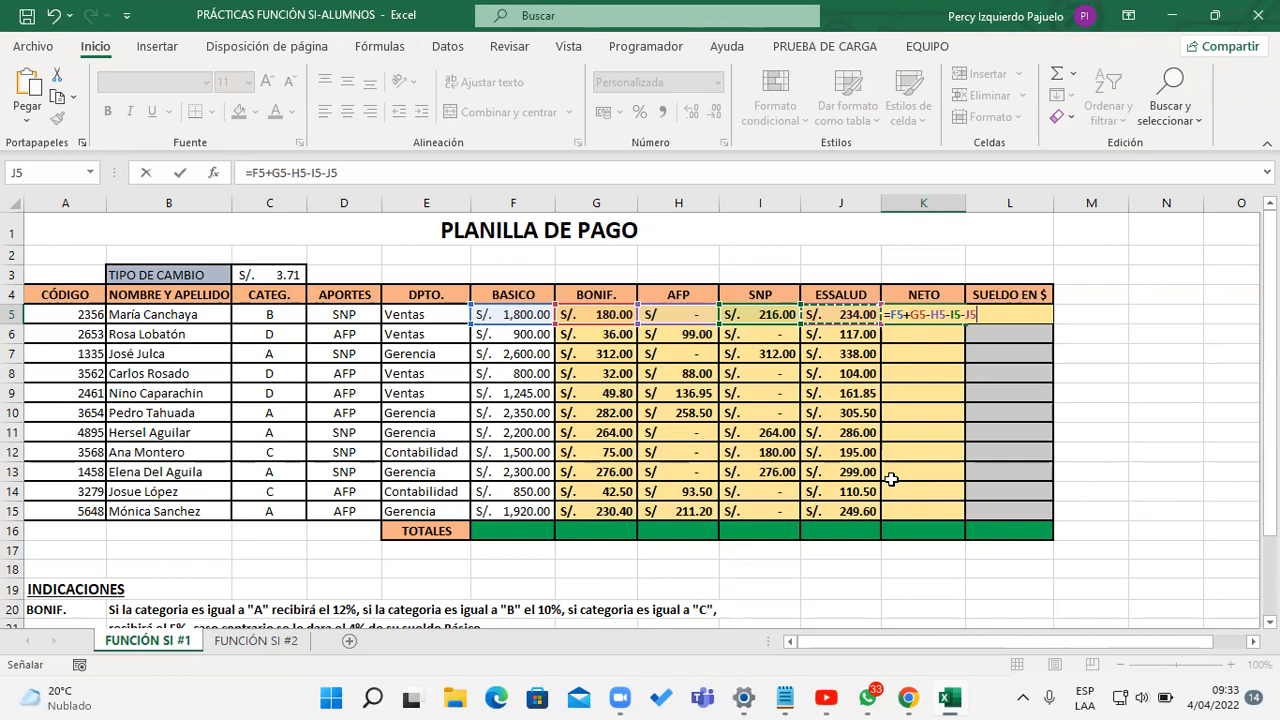
key("Return")
left_click(944, 318)
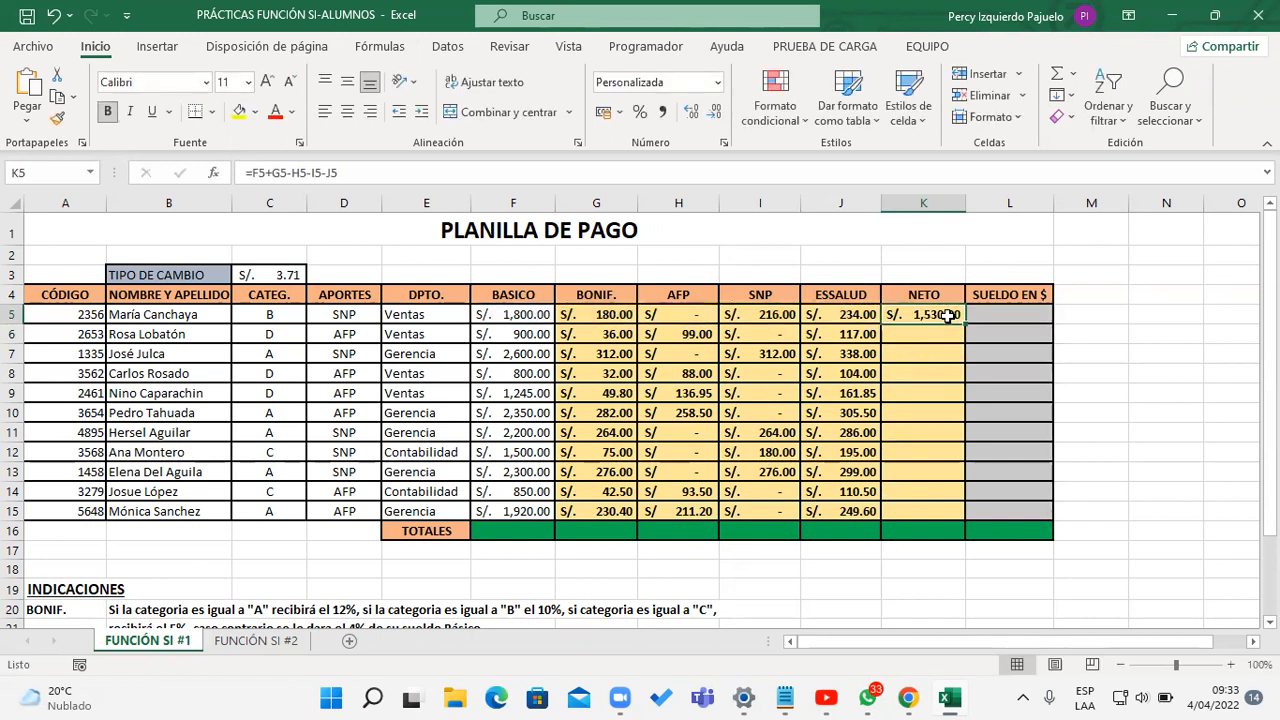
left_click_drag(967, 333, 968, 514)
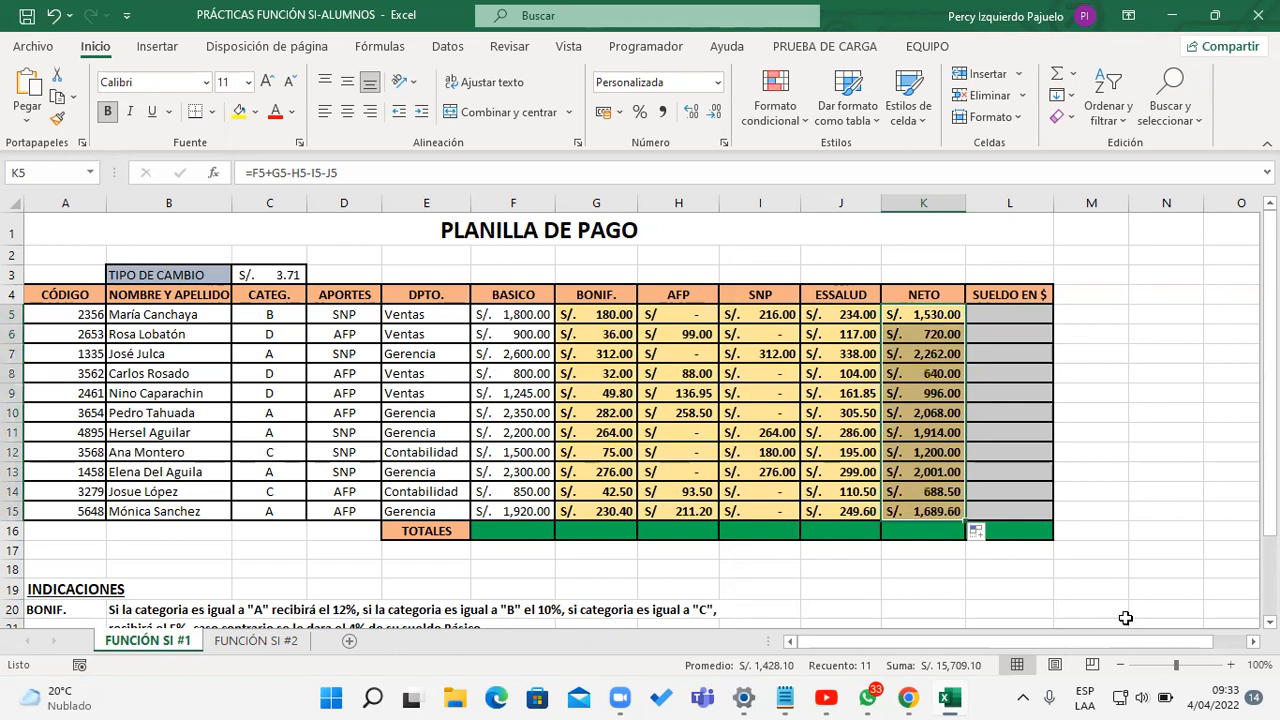
Step: Enter =K5/C3 in L5 to convert the net pay to dollars with the exchange rate
left_click(1040, 318)
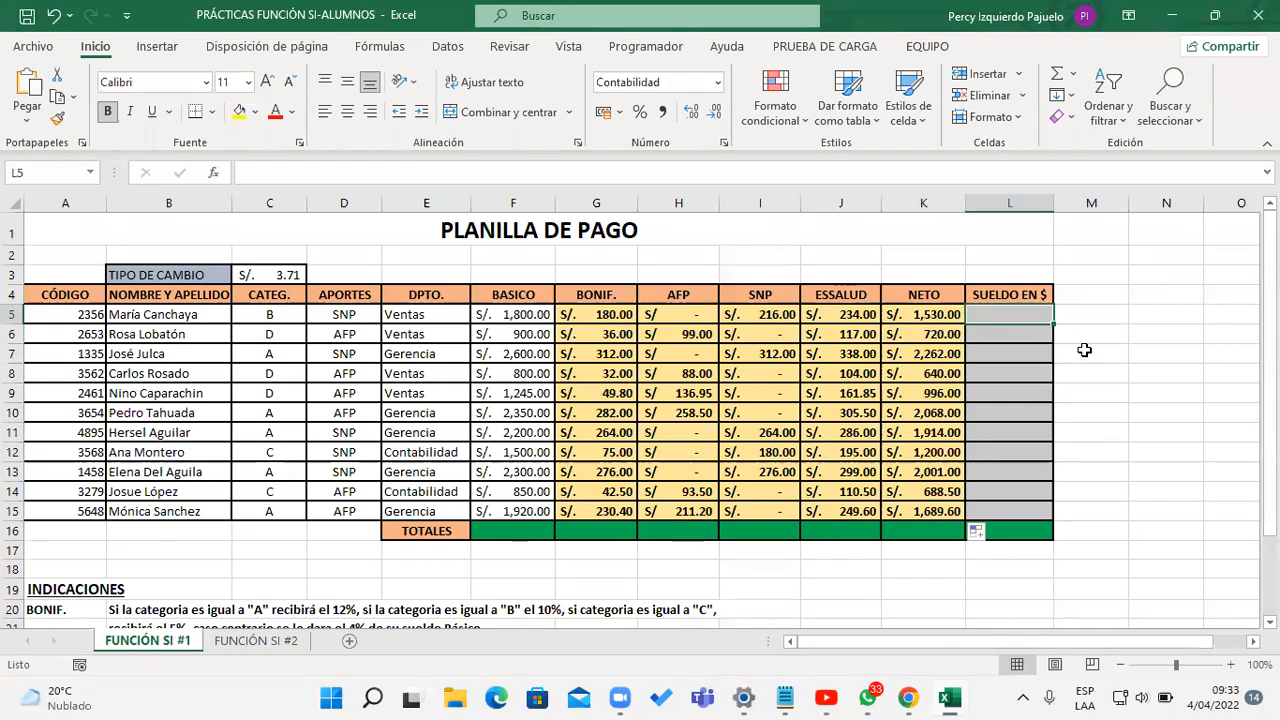
left_click_drag(1270, 370, 1270, 366)
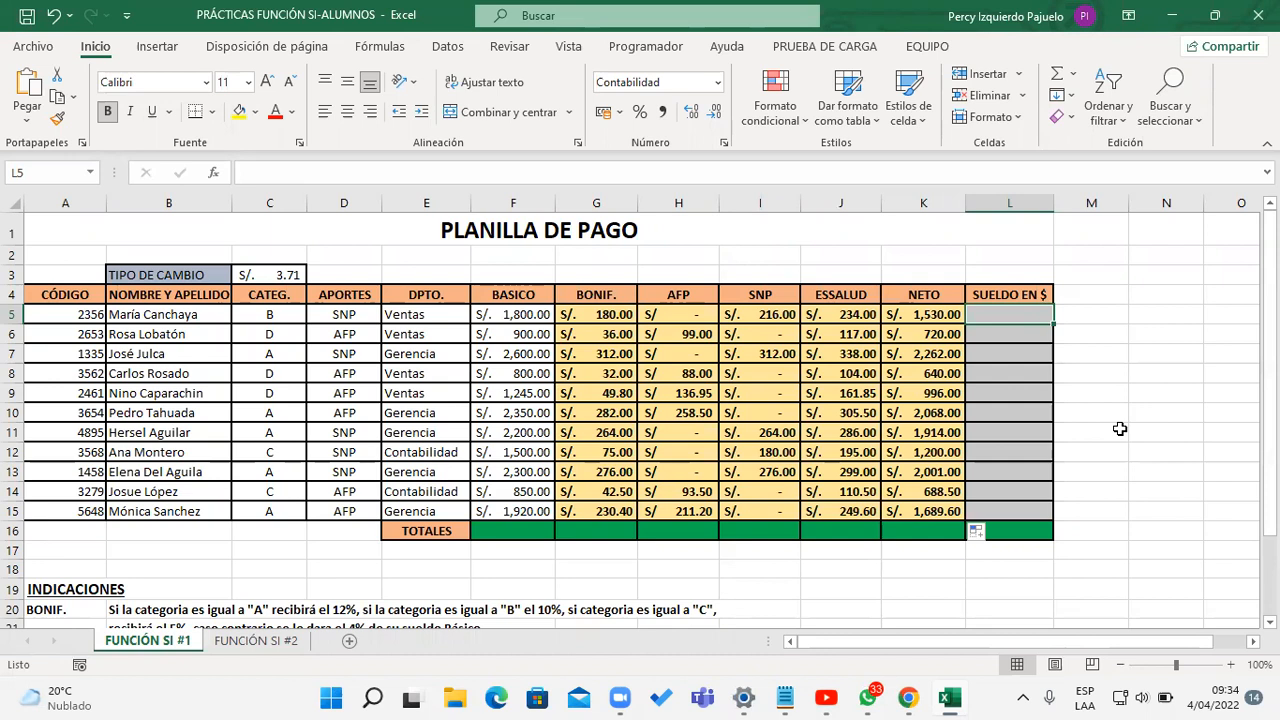
type("=")
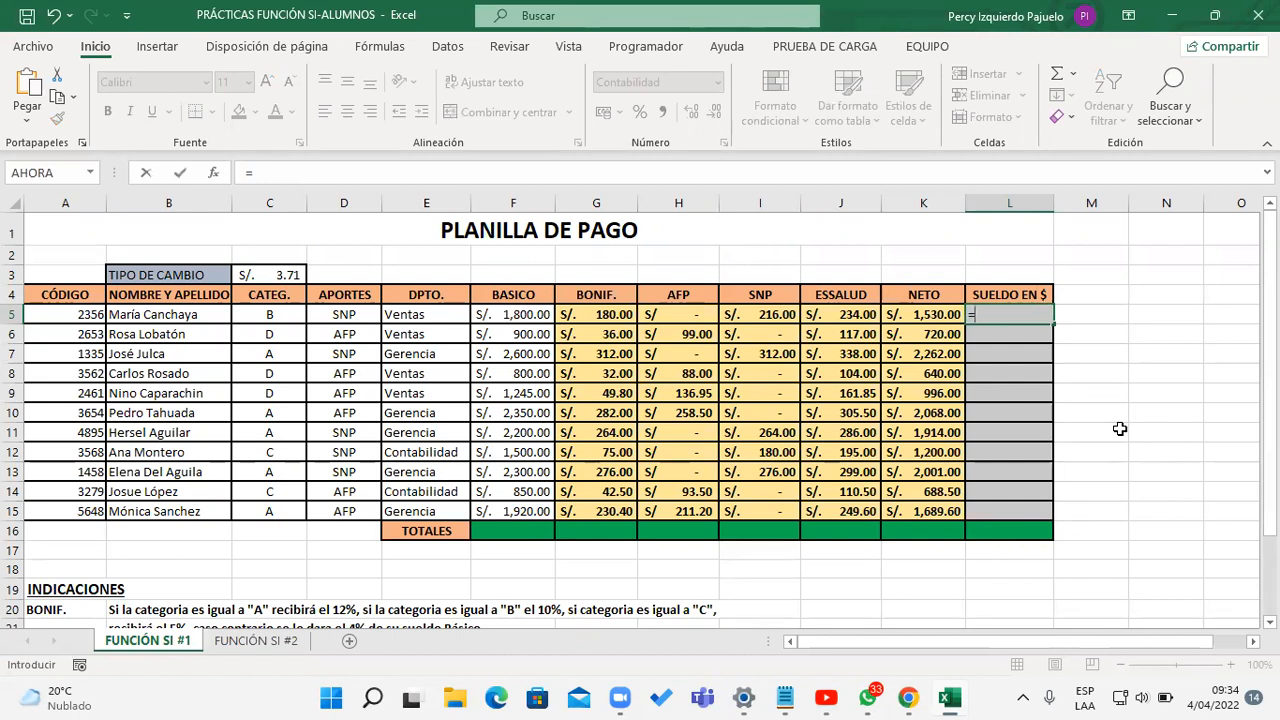
left_click(931, 316)
type("/")
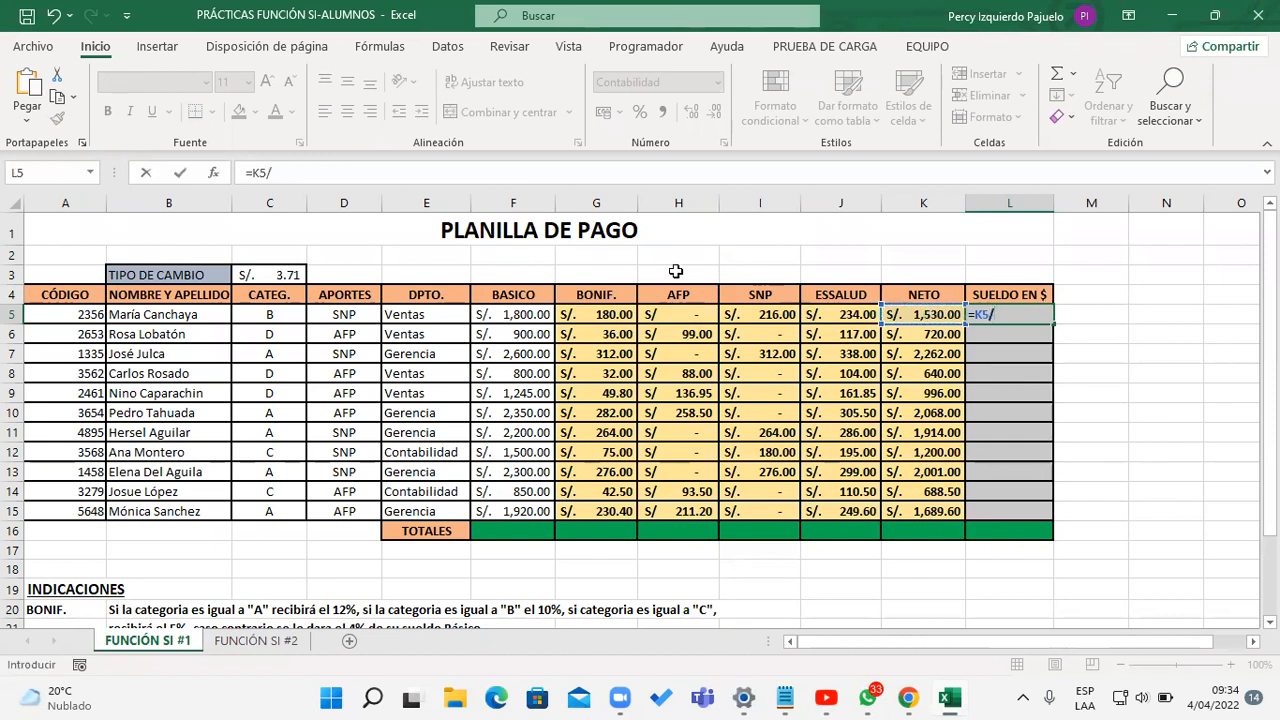
left_click(250, 275)
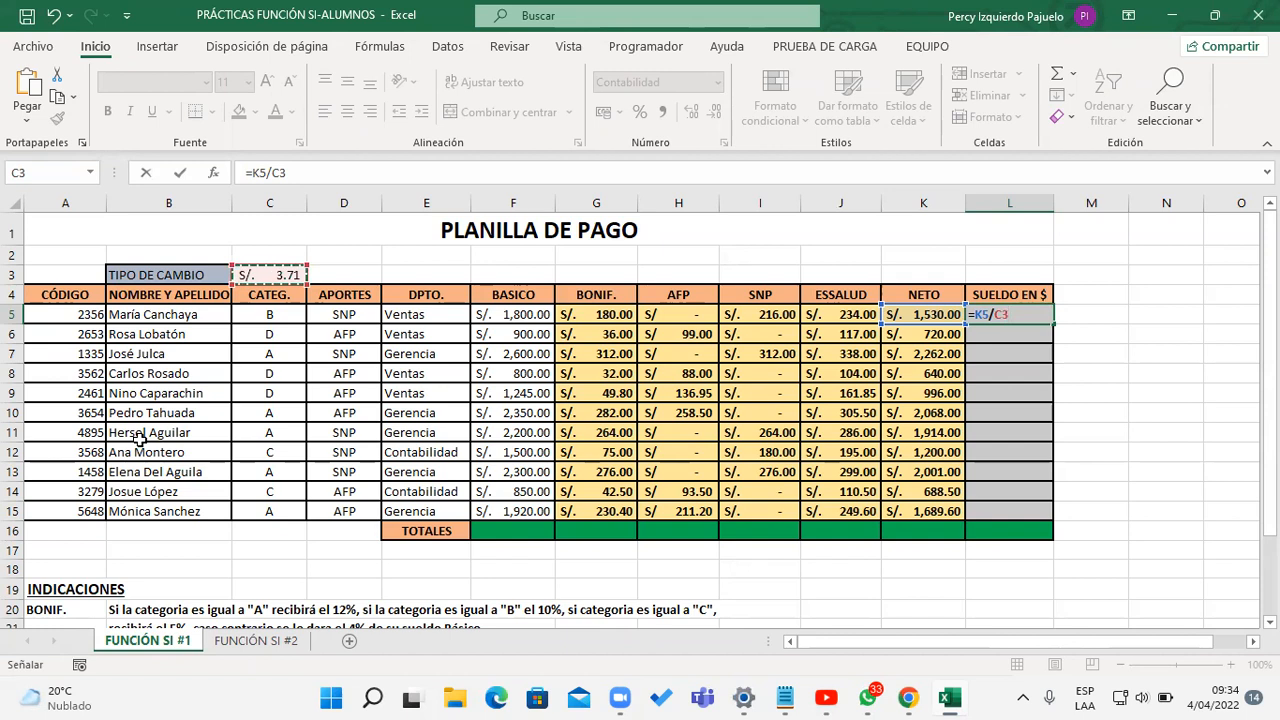
key("Return")
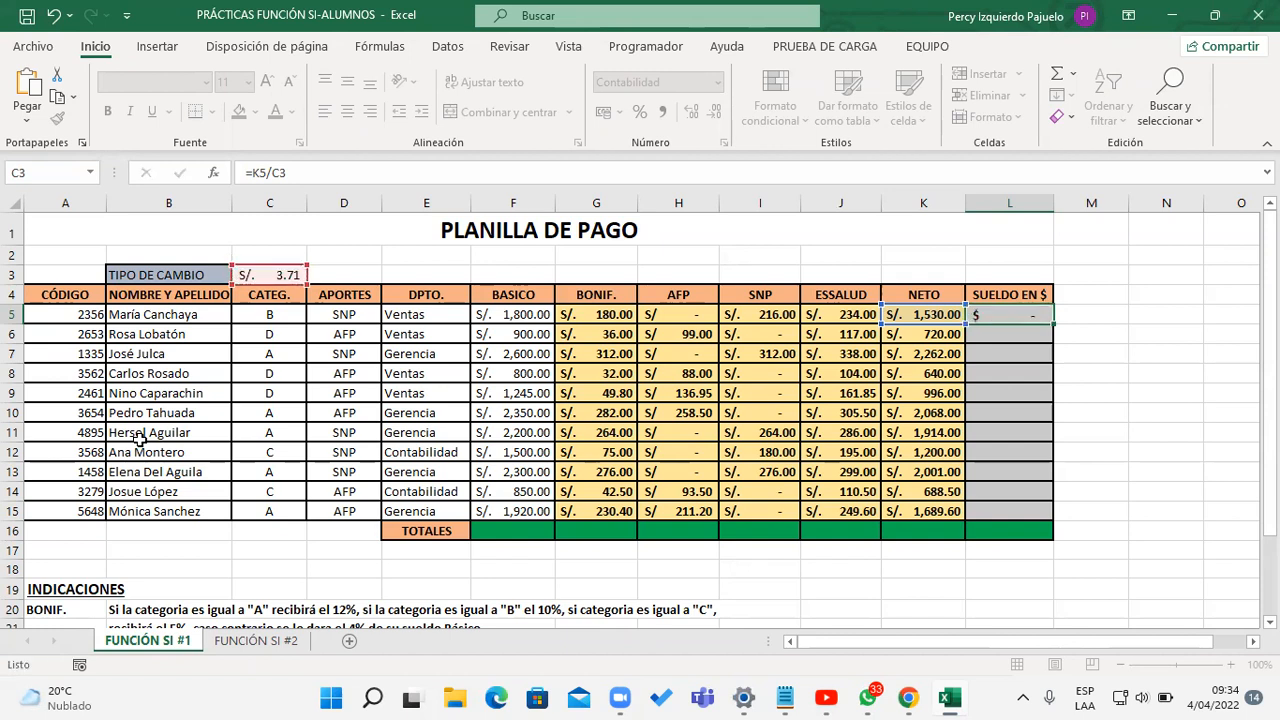
Step: Try to fill the SUELDO EN $ formula with its relative C3 reference from L5 down to L15
left_click(1032, 316)
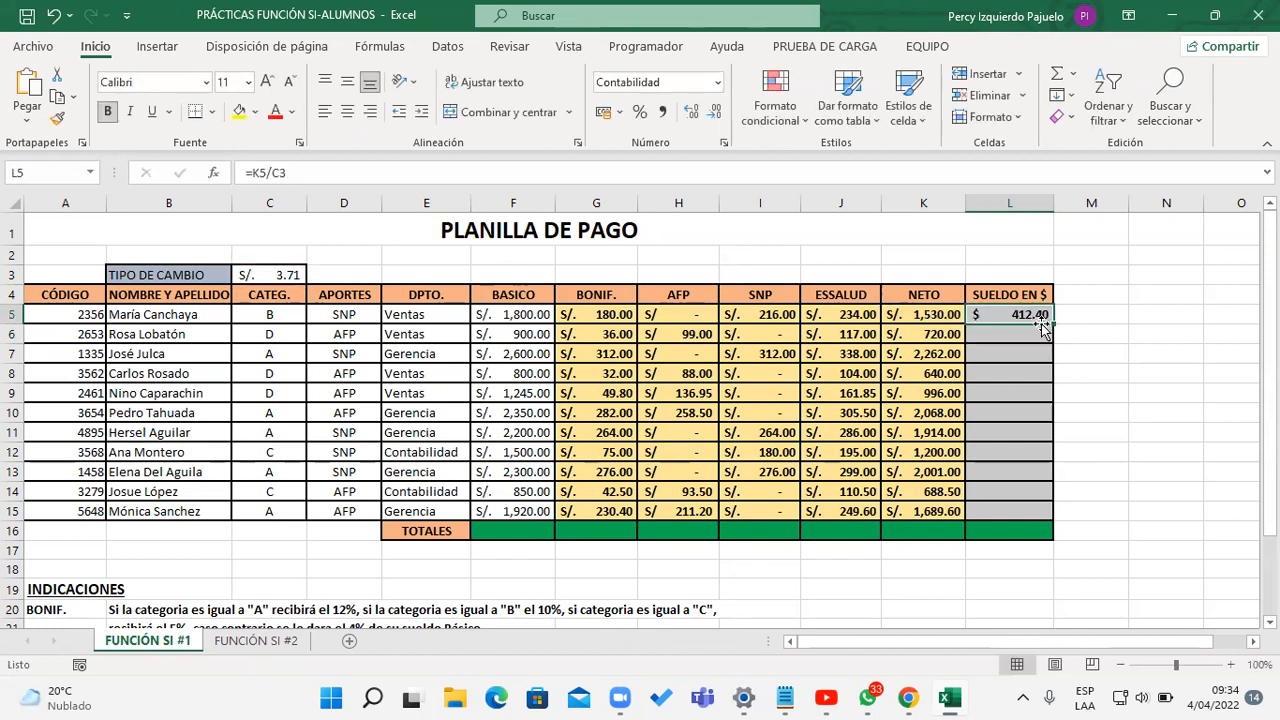
left_click_drag(1052, 324, 1038, 518)
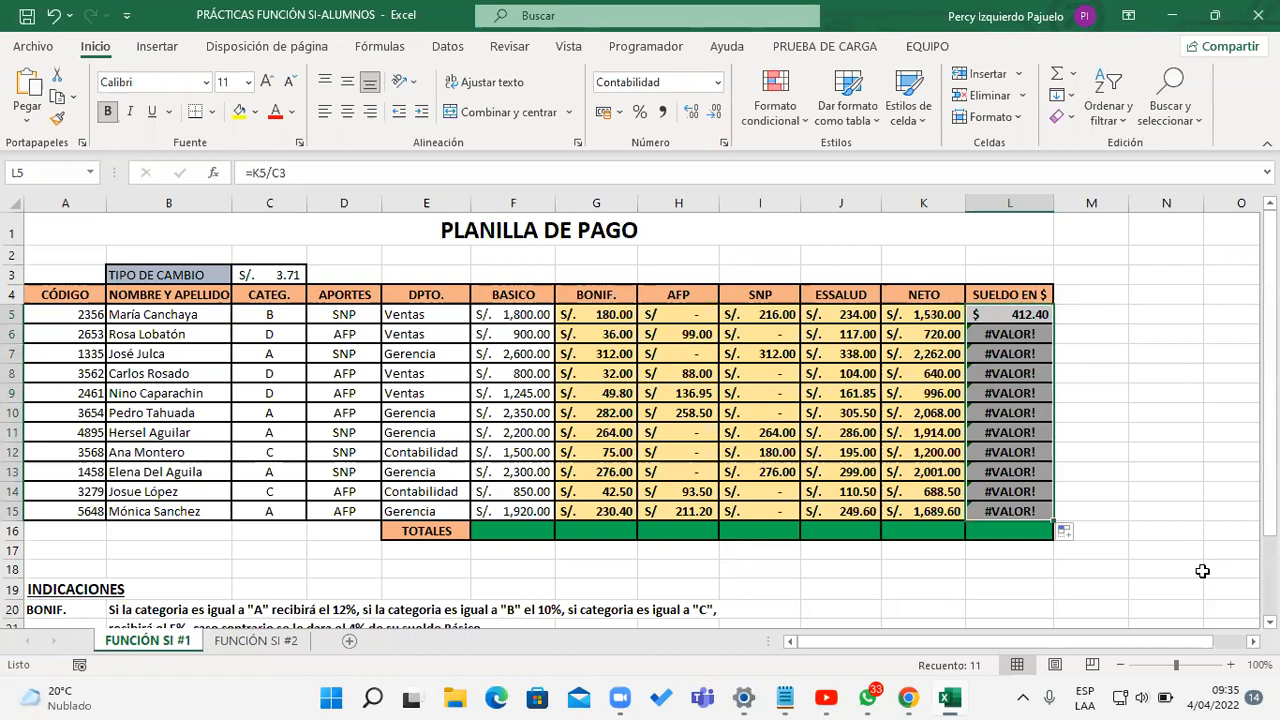
Step: Examine which cells the SUELDO EN $ formulas in L5, L6 and L7 reference
left_click(1022, 314)
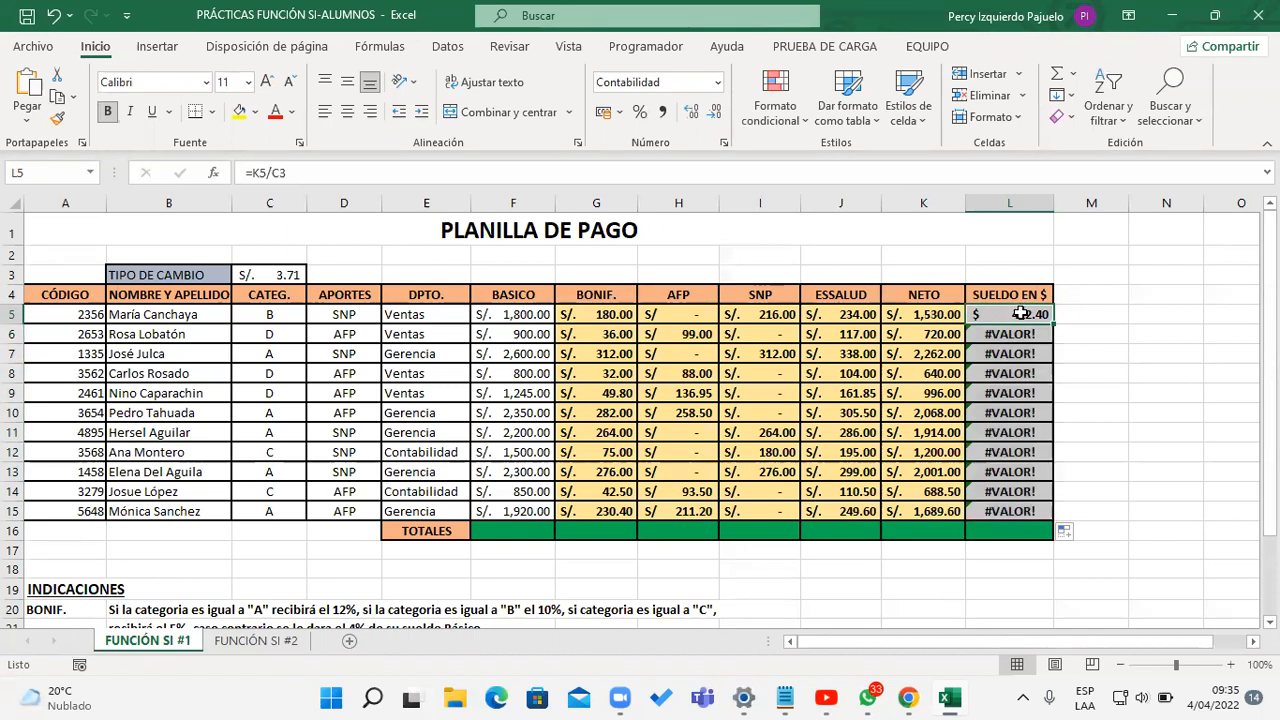
double_click(1022, 314)
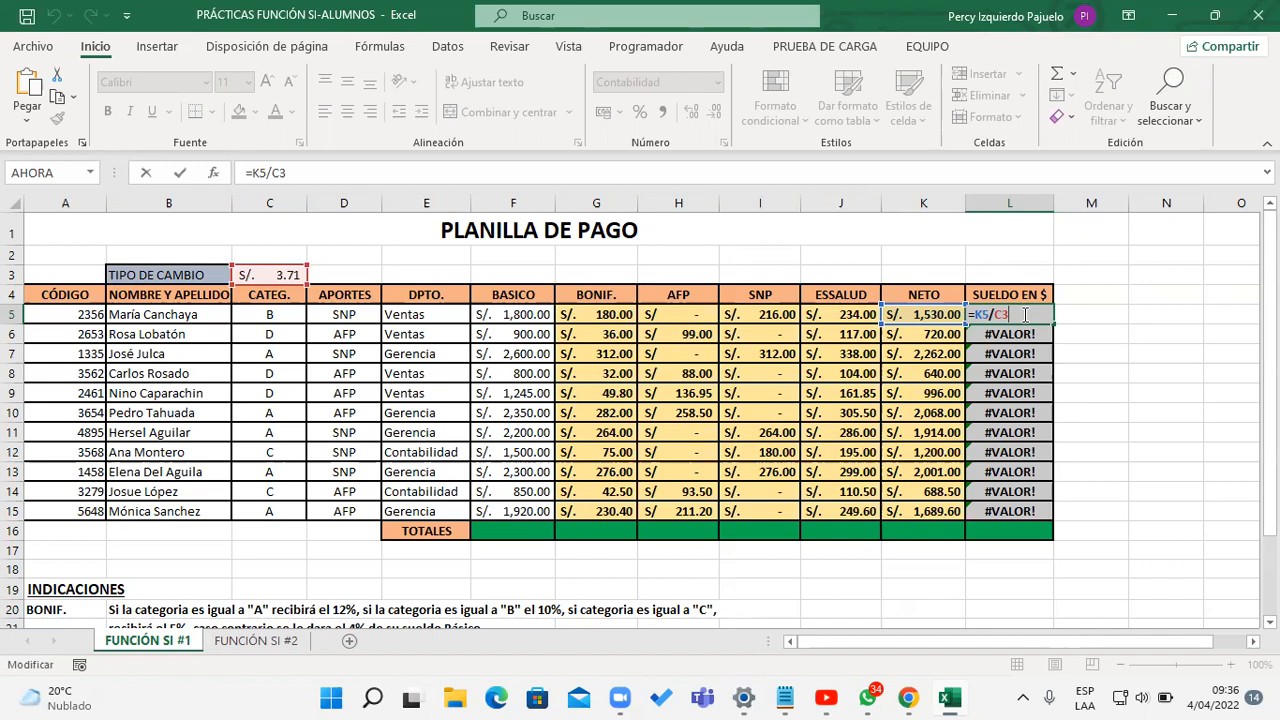
key("Return")
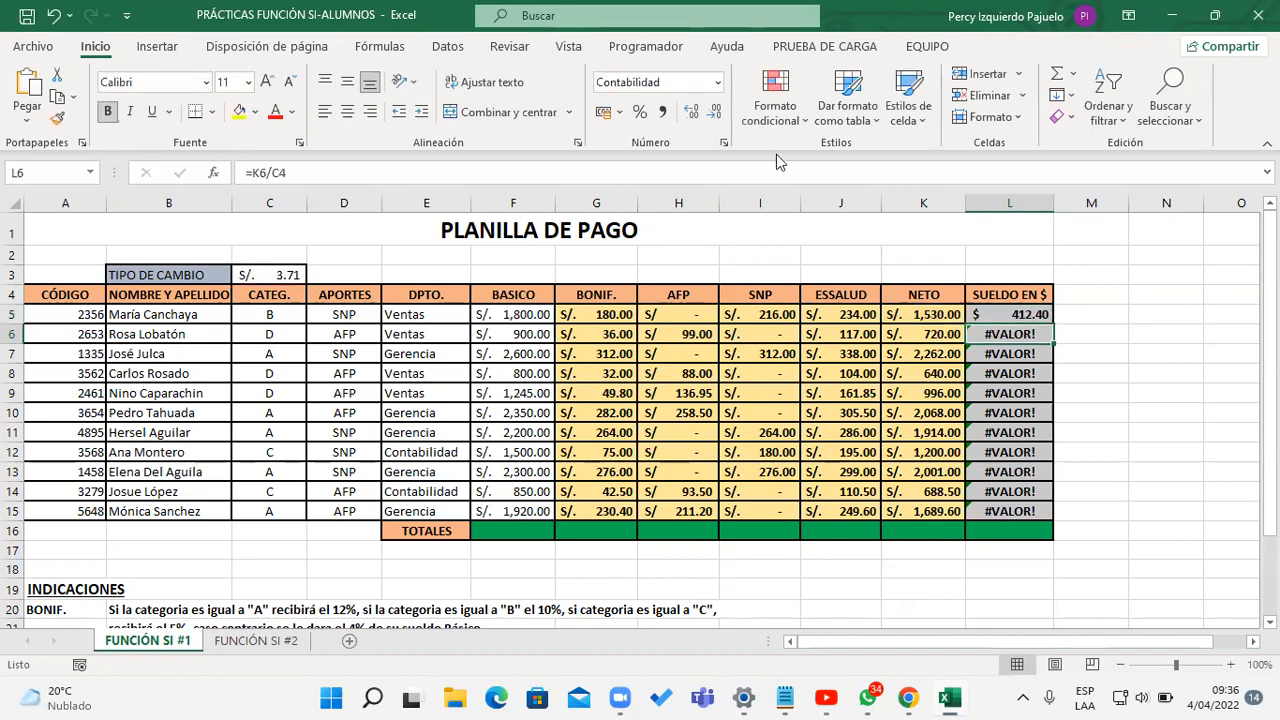
double_click(988, 336)
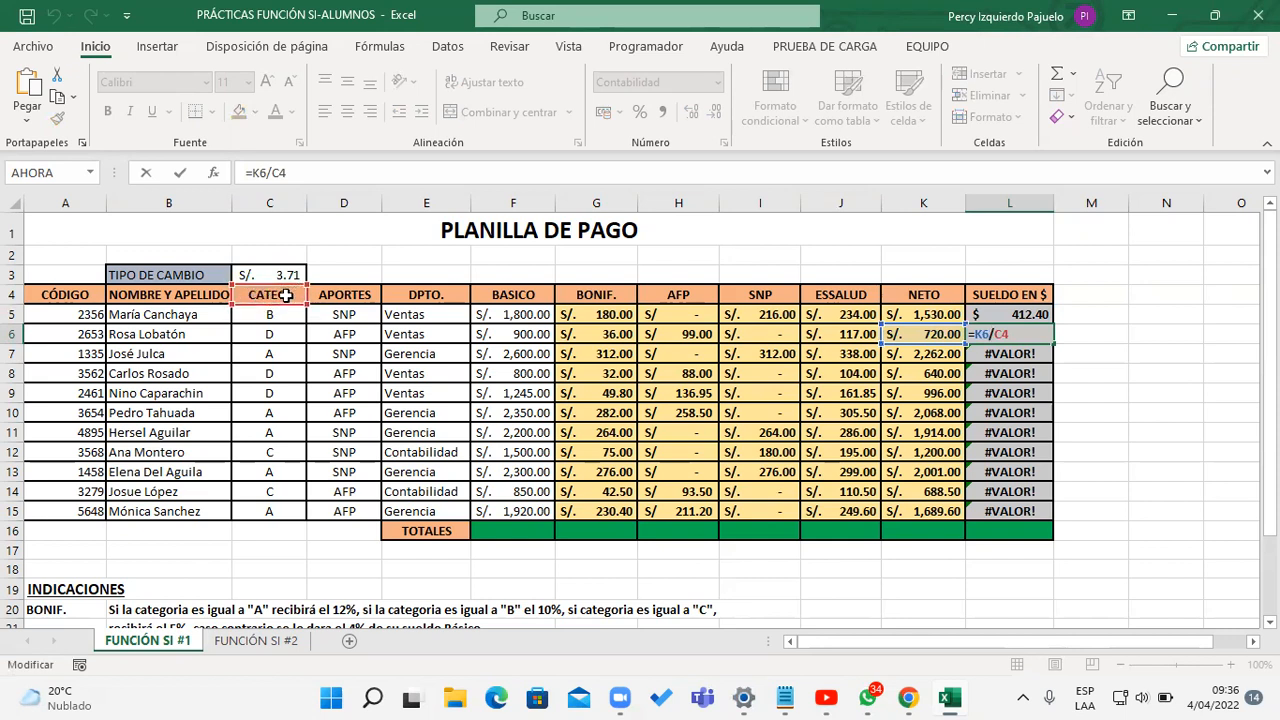
key("Return")
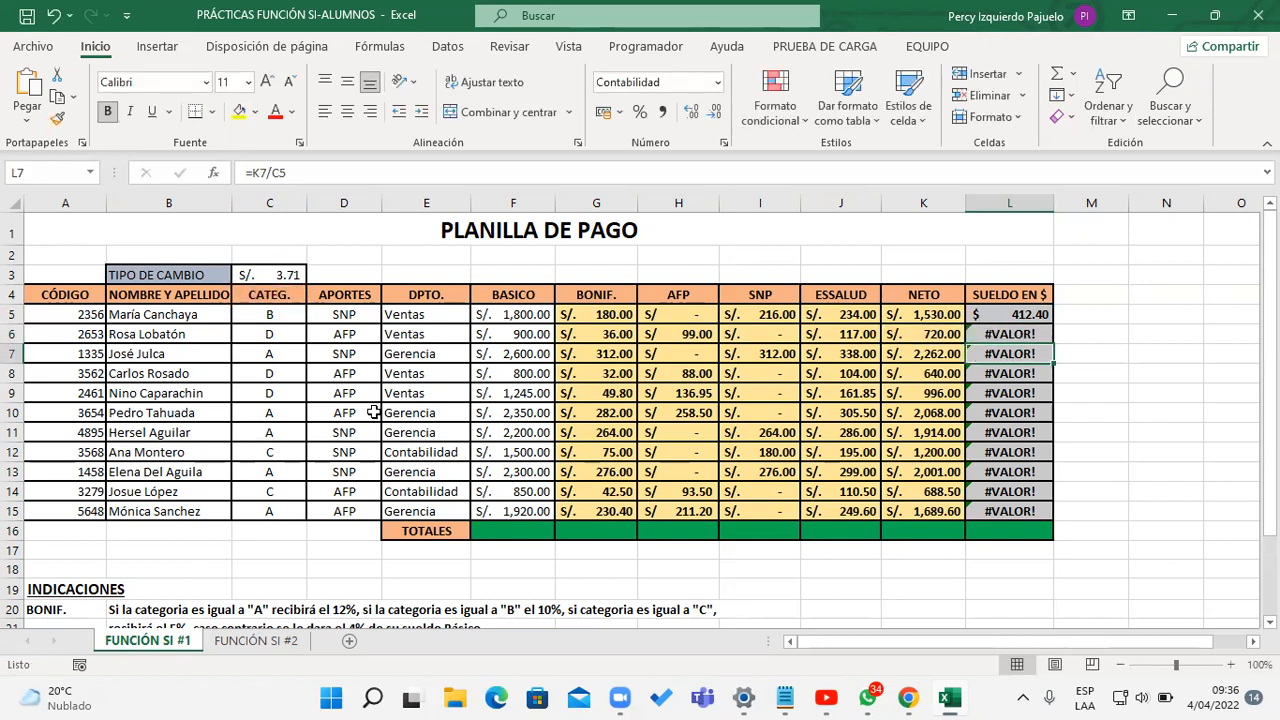
double_click(1003, 355)
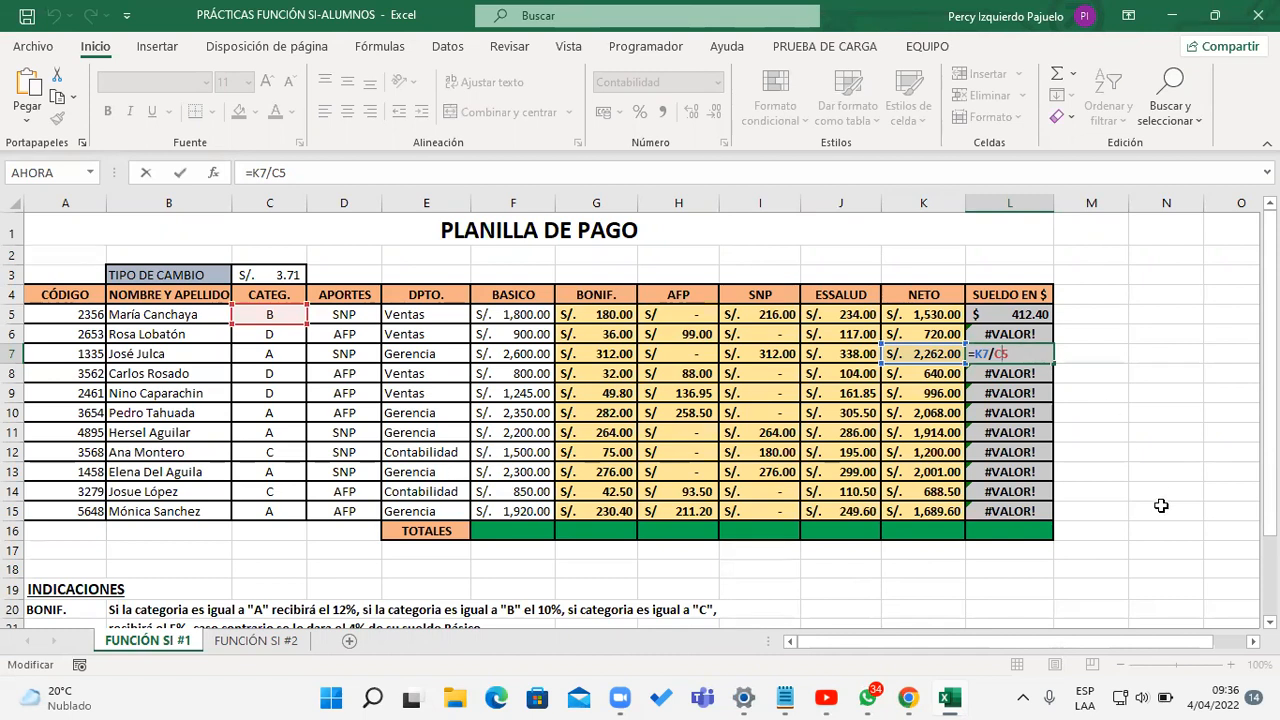
key("Return")
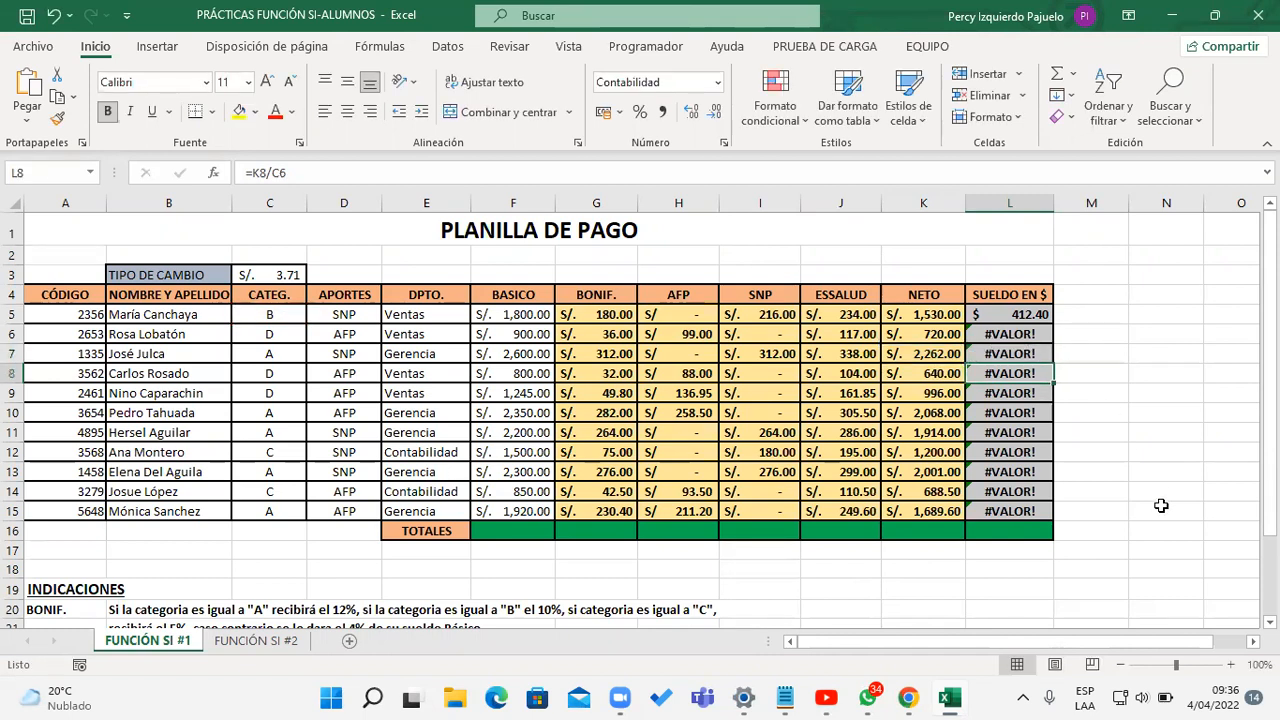
Step: Make the exchange-rate reference in L5 absolute as =K5/$C$3 and fill the formula down to L15
double_click(1042, 315)
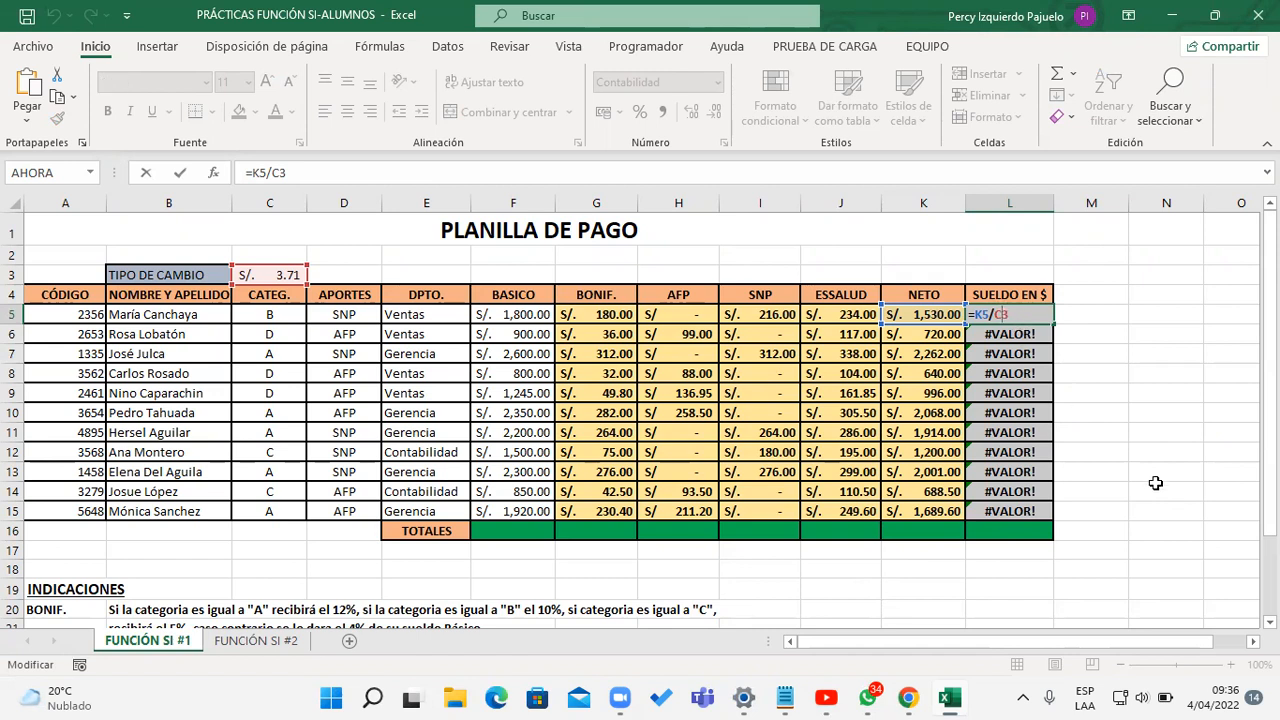
key("F4")
key("Return")
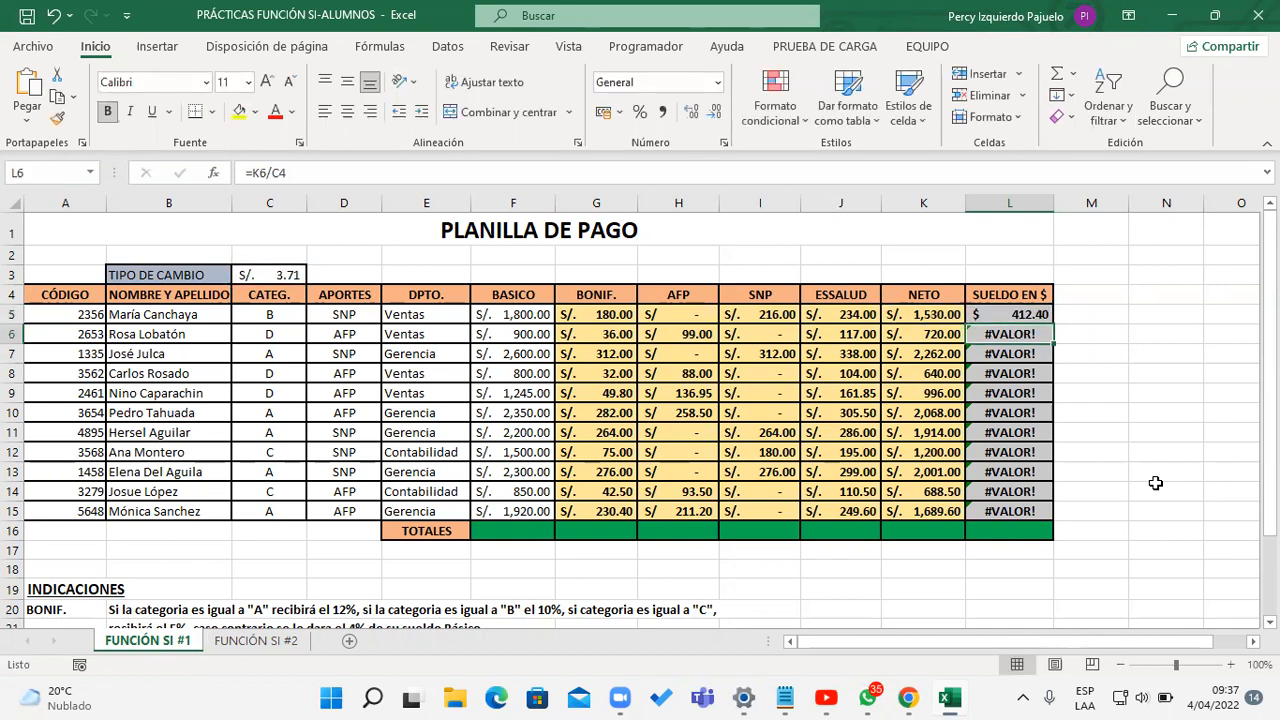
left_click(1032, 316)
left_click_drag(1053, 323, 1052, 512)
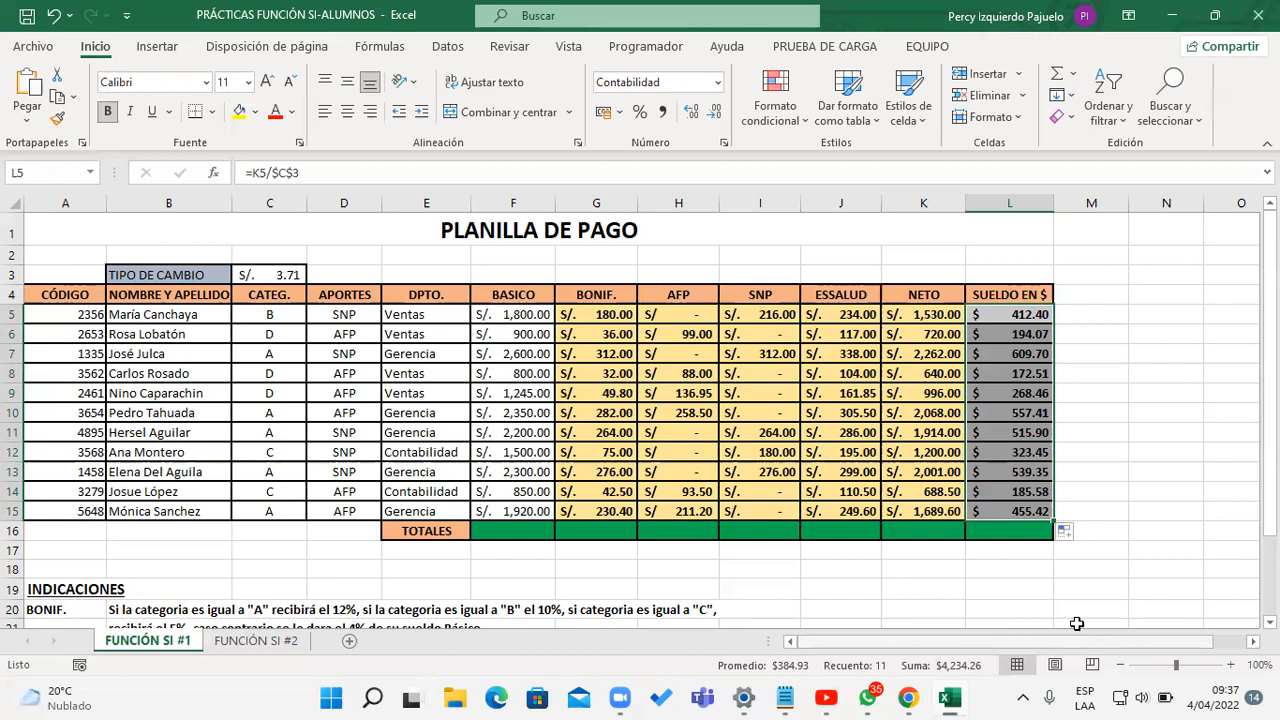
Step: Enter =SUMA(F5:F15) in F16 as the total of the BASICO column
left_click(523, 531)
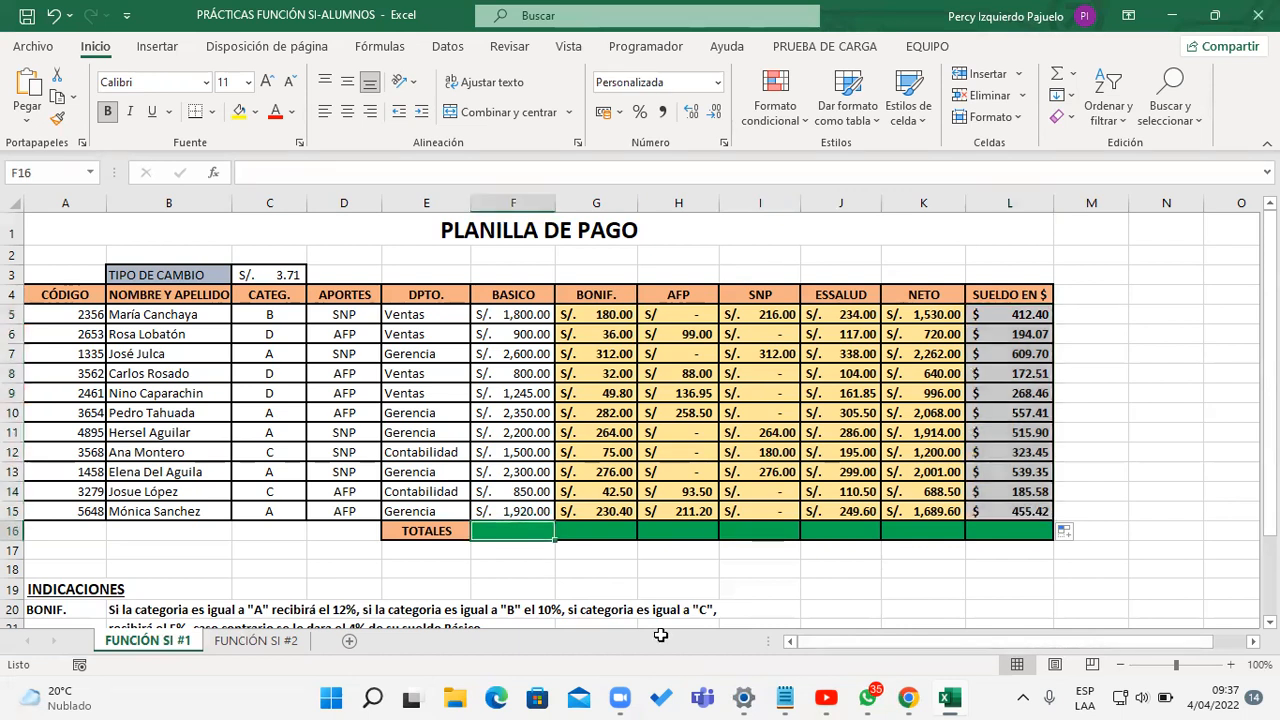
mouse_move(770, 688)
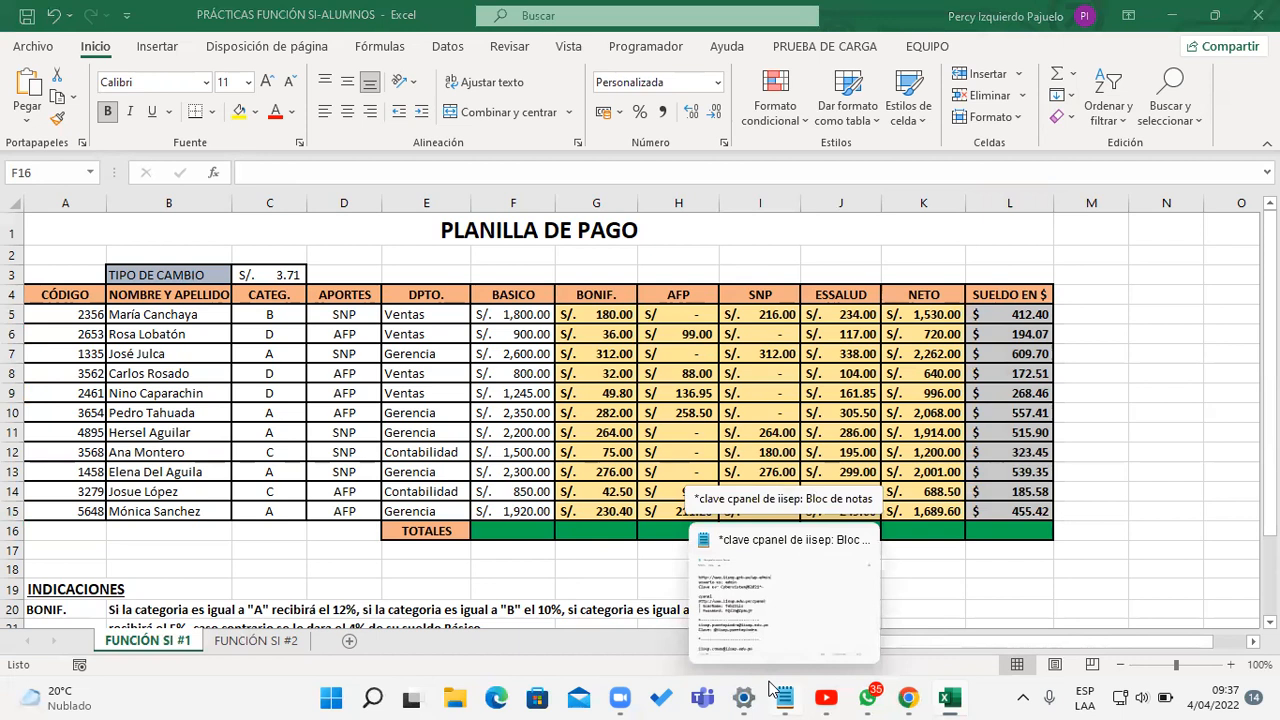
left_click(538, 523)
type("=SUM")
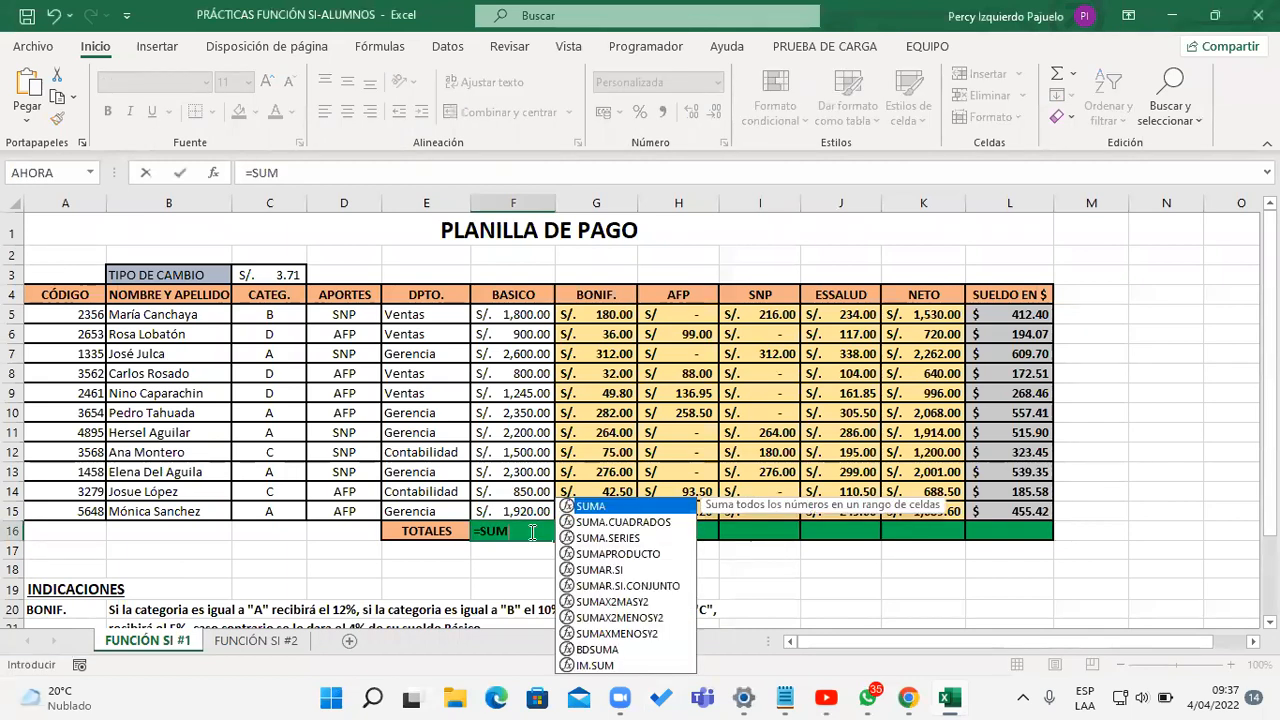
key("Tab")
left_click_drag(528, 312, 514, 513)
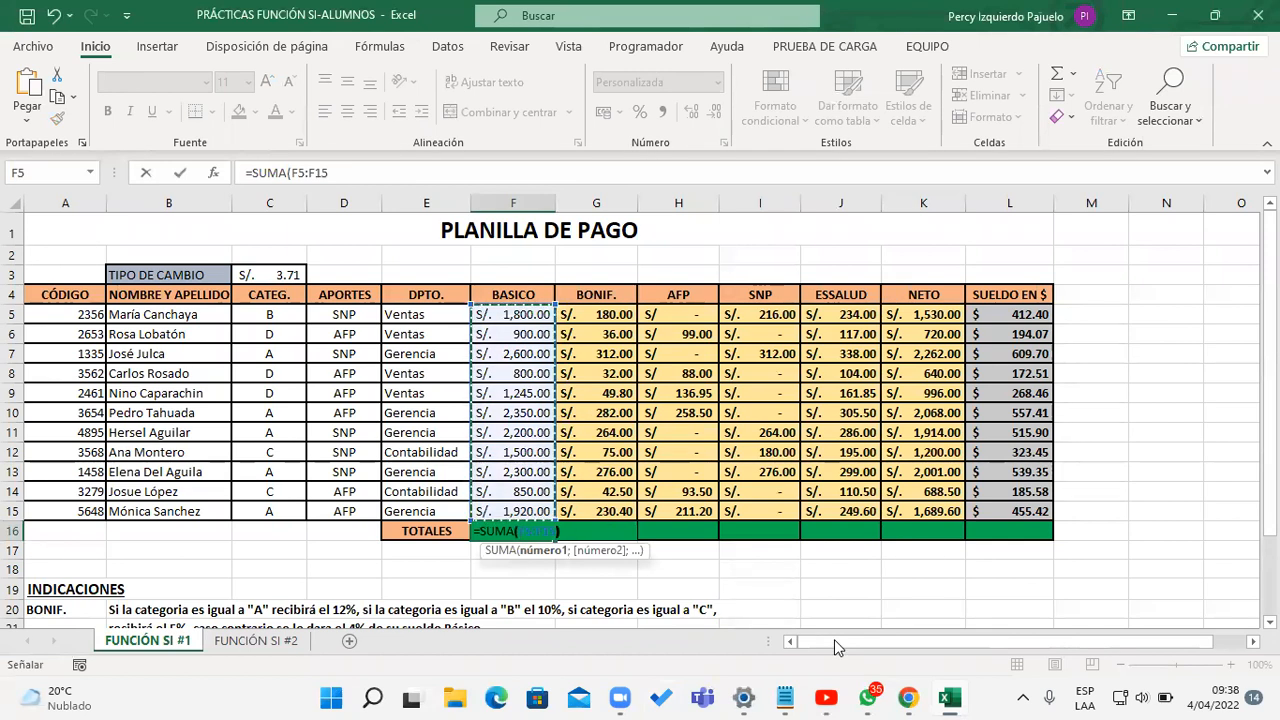
type(")")
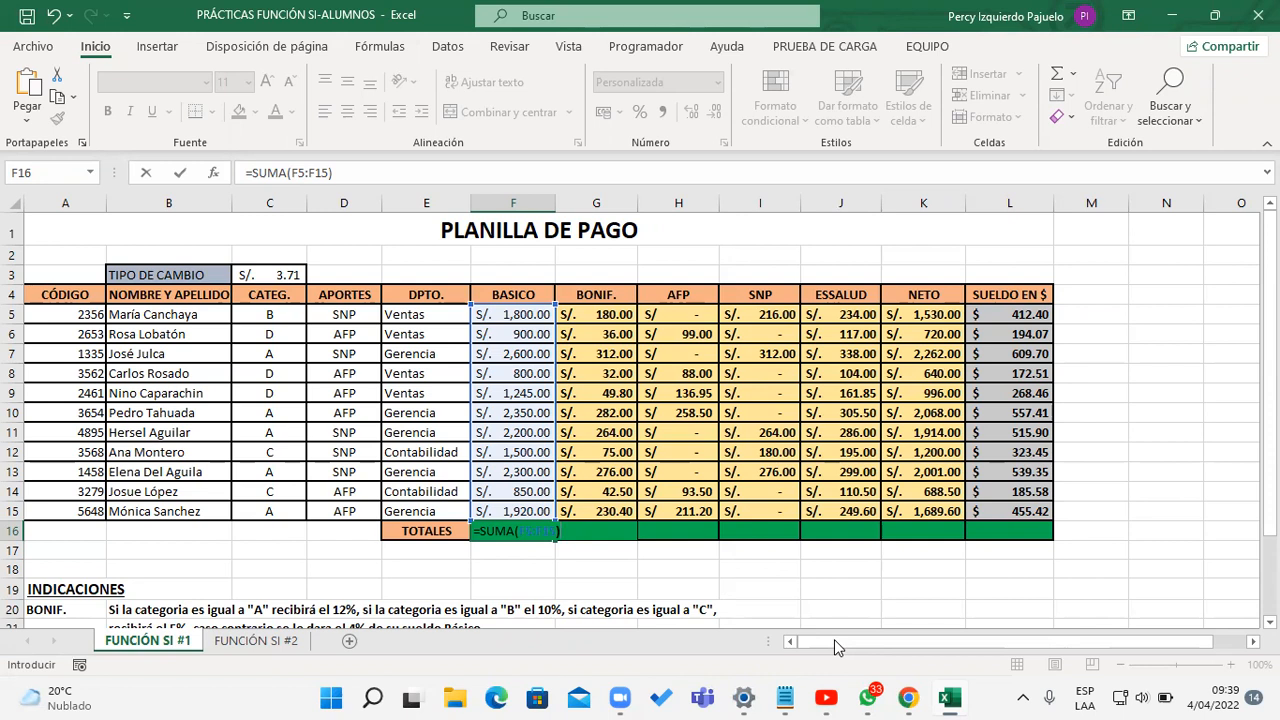
key("Return")
left_click(534, 533)
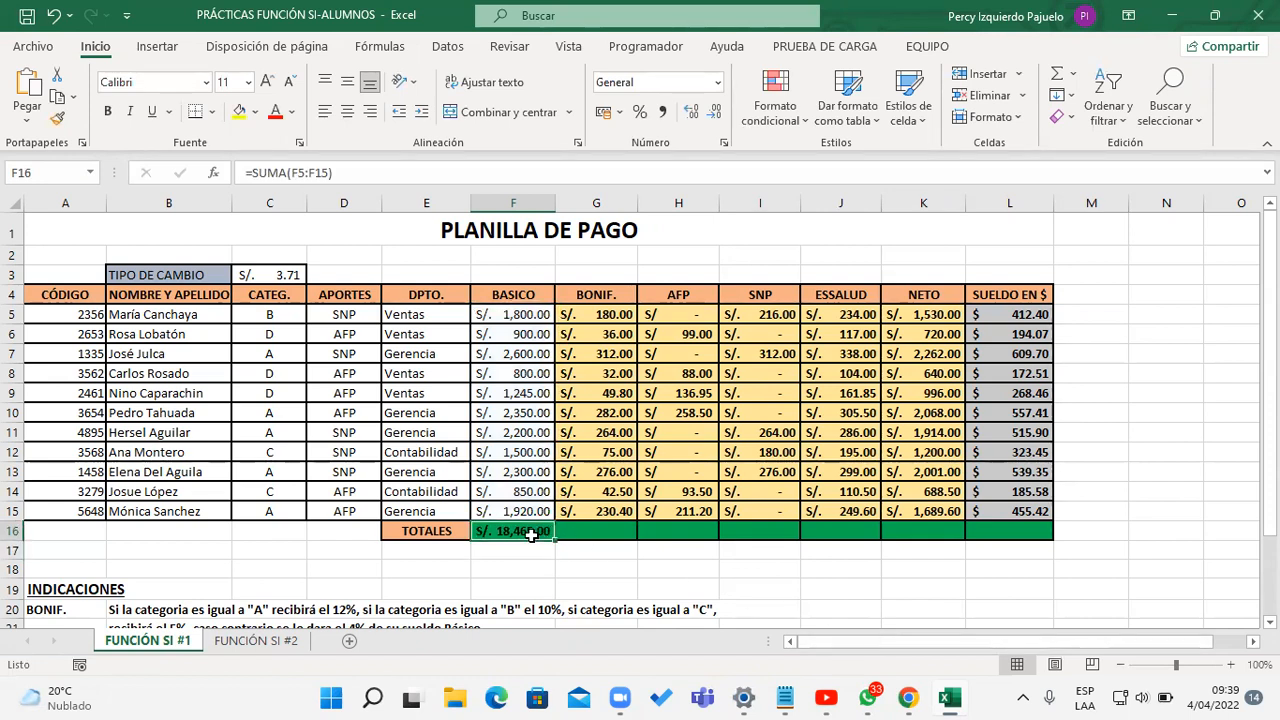
Step: Fill the total formula in F16 across the TOTALES row to L16
left_click_drag(553, 543, 1022, 537)
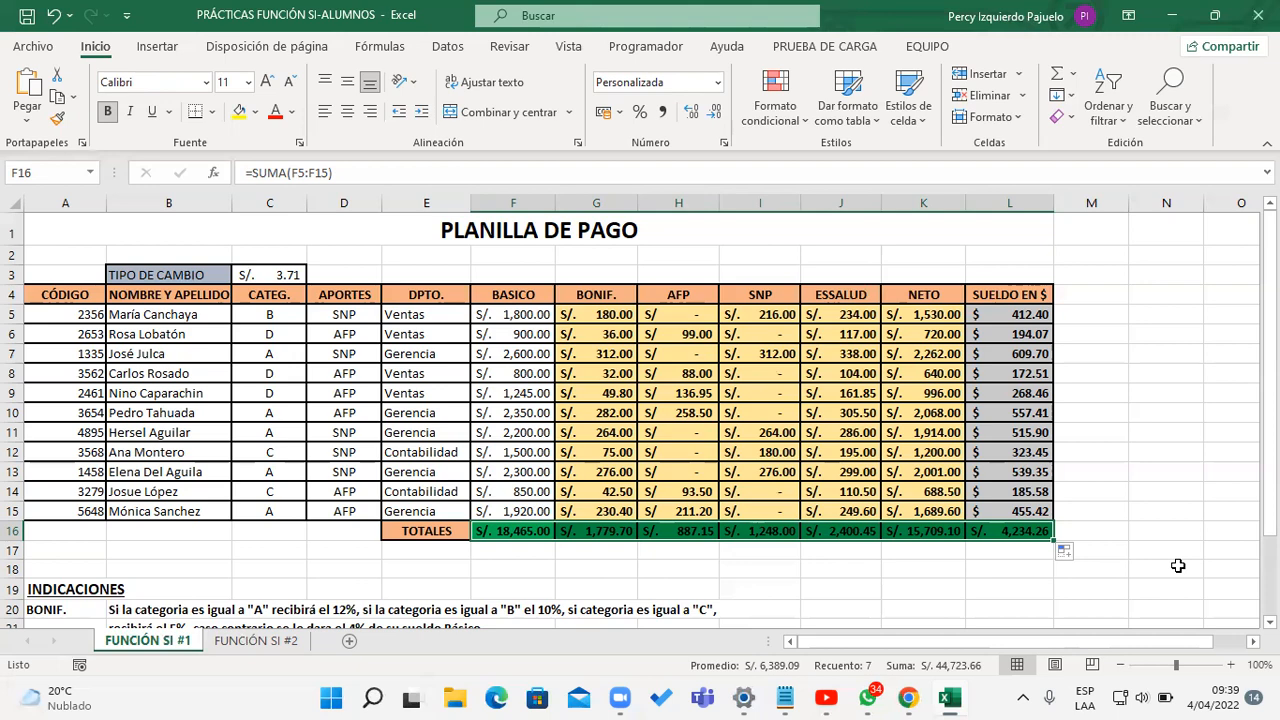
mouse_move(1270, 398)
left_mouse_down()
mouse_move(1270, 479)
mouse_move(1270, 397)
left_mouse_up()
left_click(1190, 410)
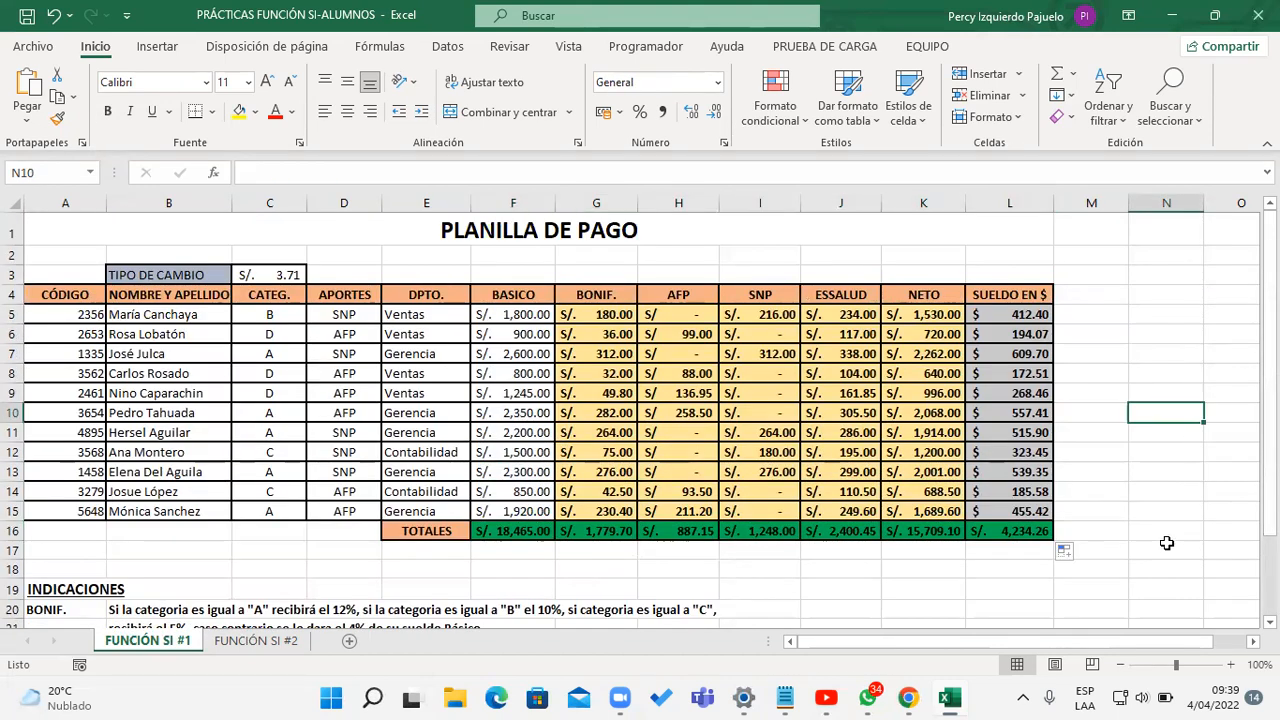
Step: Collapse the ribbon and set the sheet zoom to 110%
double_click(110, 48)
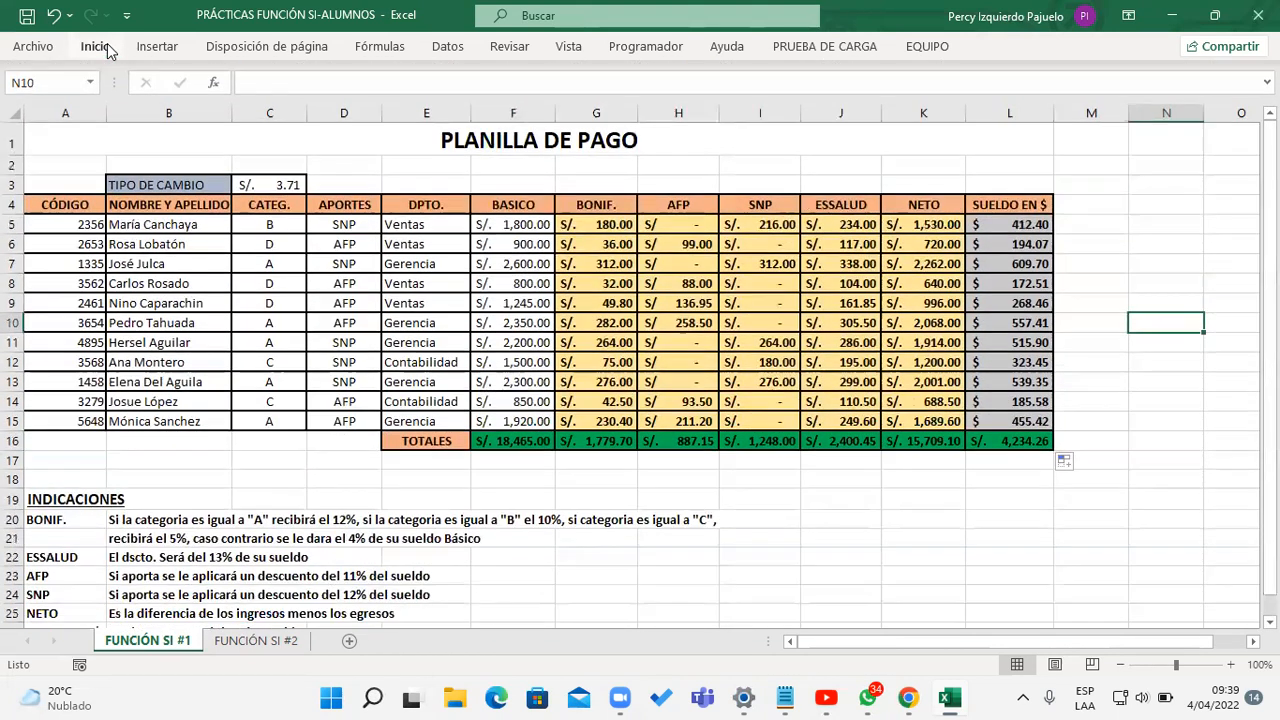
scroll(854, 322, "up", 1)
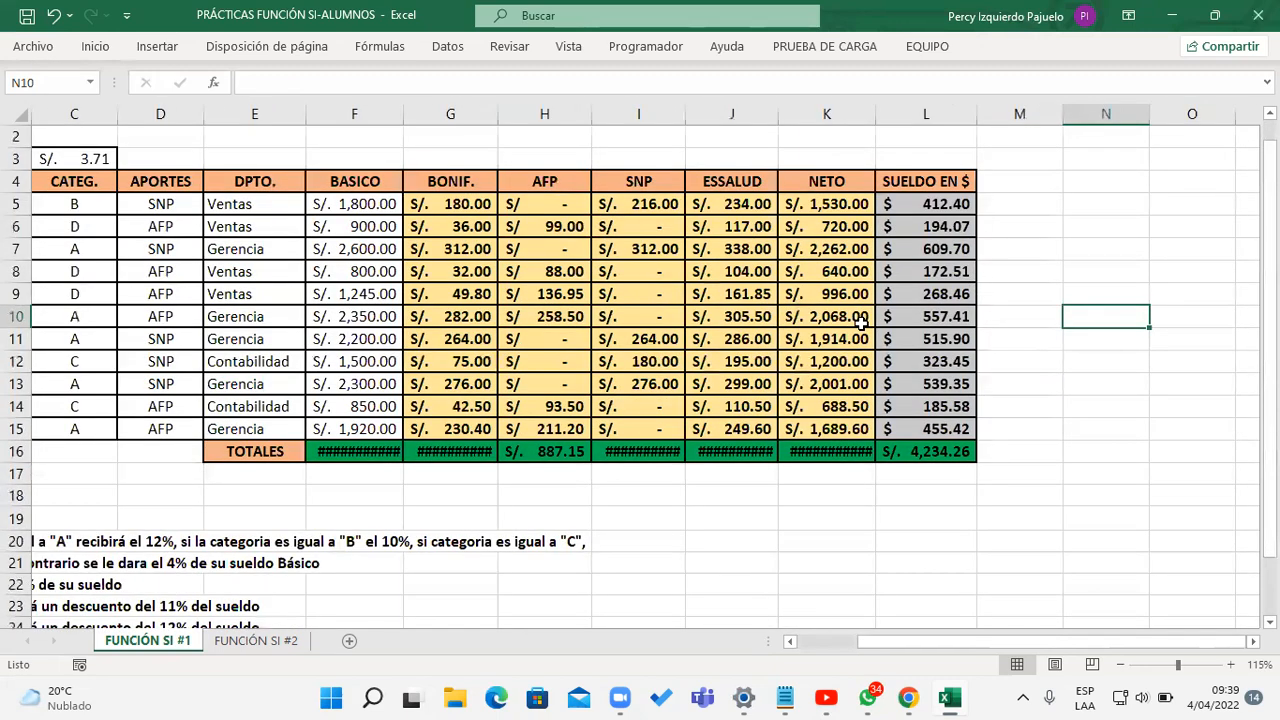
left_click(1230, 664)
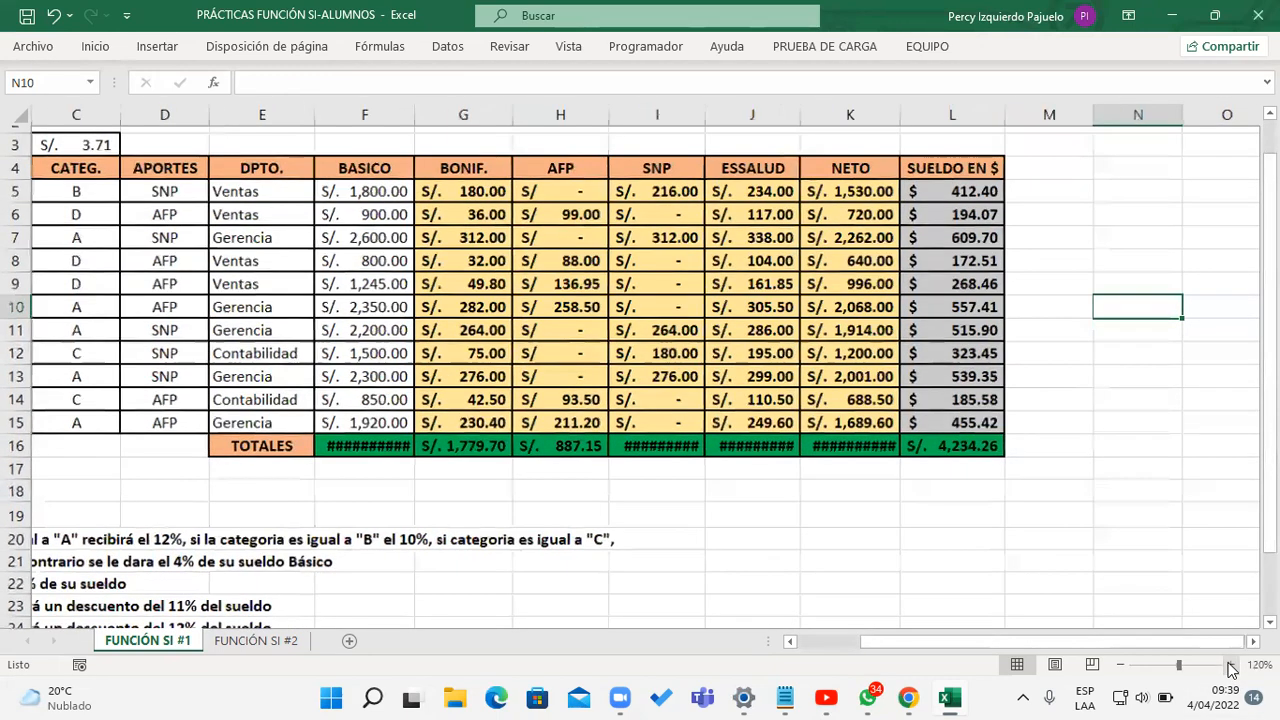
left_click(1230, 664)
left_click_drag(1132, 641, 1113, 652)
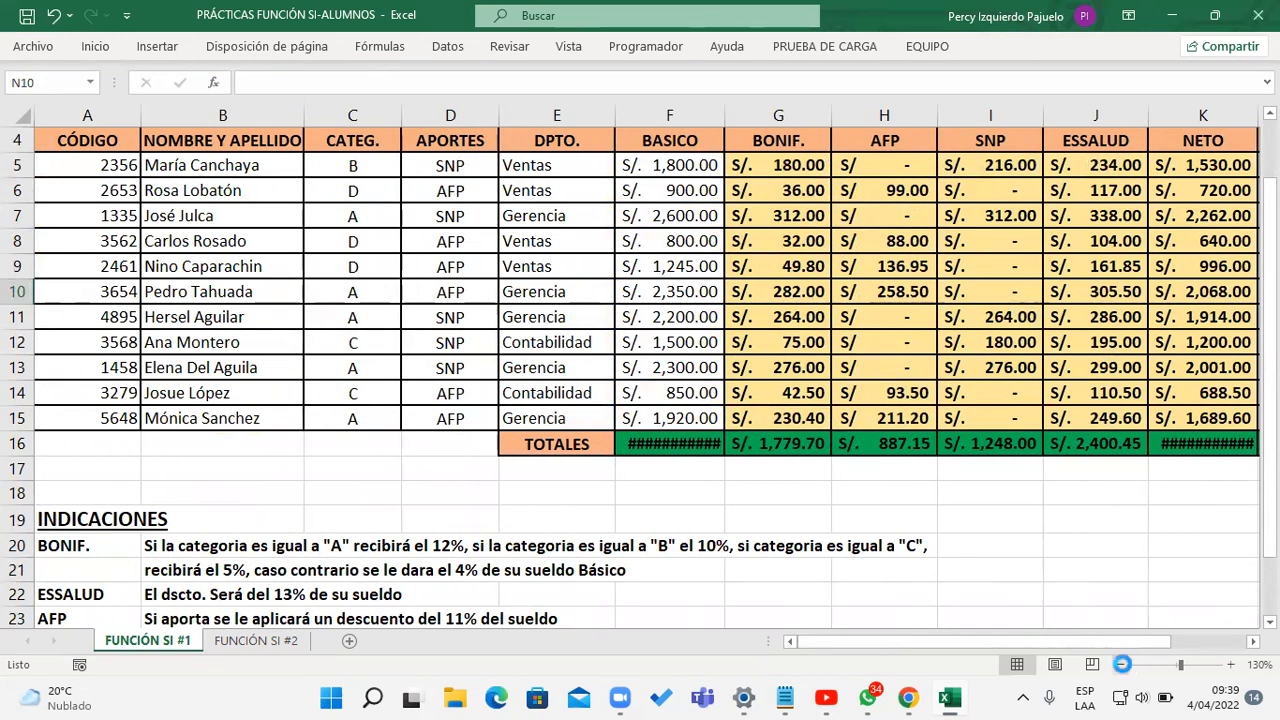
left_click(1123, 664)
left_click(1123, 664)
Step: Widen the NETO and BASICO columns slightly so that their totals in row 16 fit
left_click_drag(1048, 642, 1045, 643)
left_click_drag(1067, 104, 1070, 104)
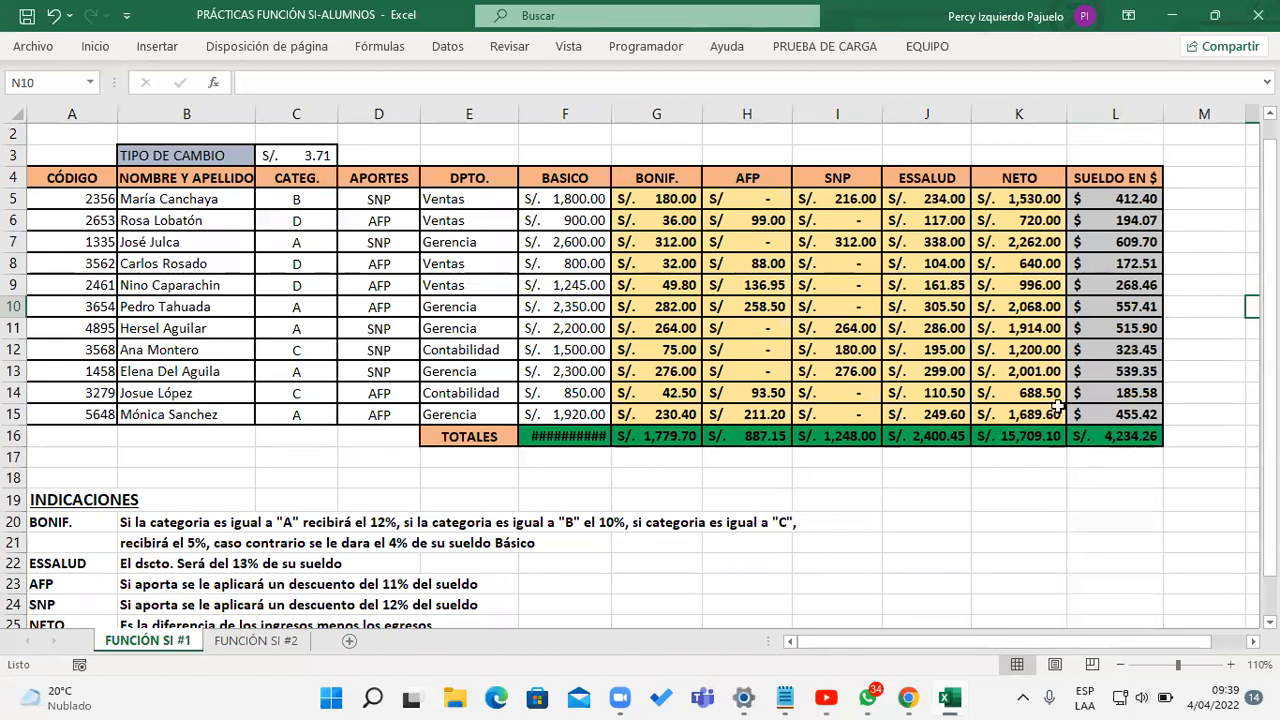
left_click_drag(611, 114, 614, 114)
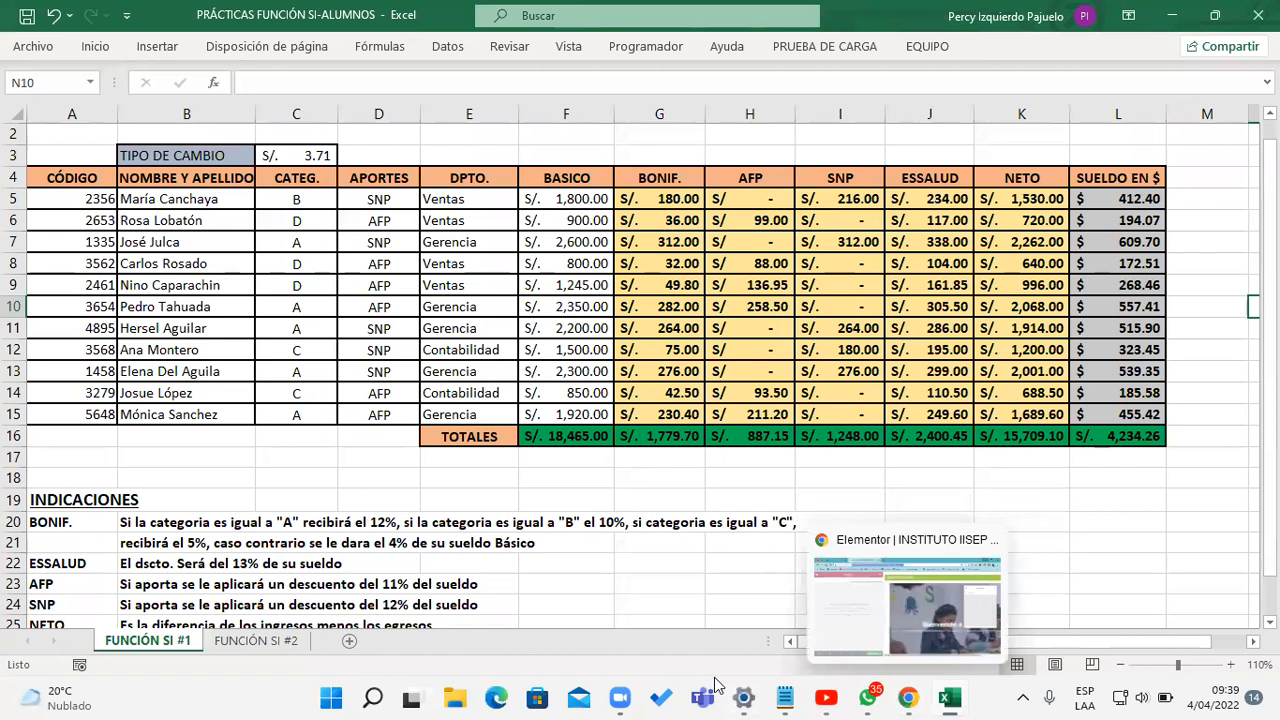
Step: Switch to the FUNCIÓN SI #2 sheet and look over its INDICACIONES below the payroll table
left_click(780, 693)
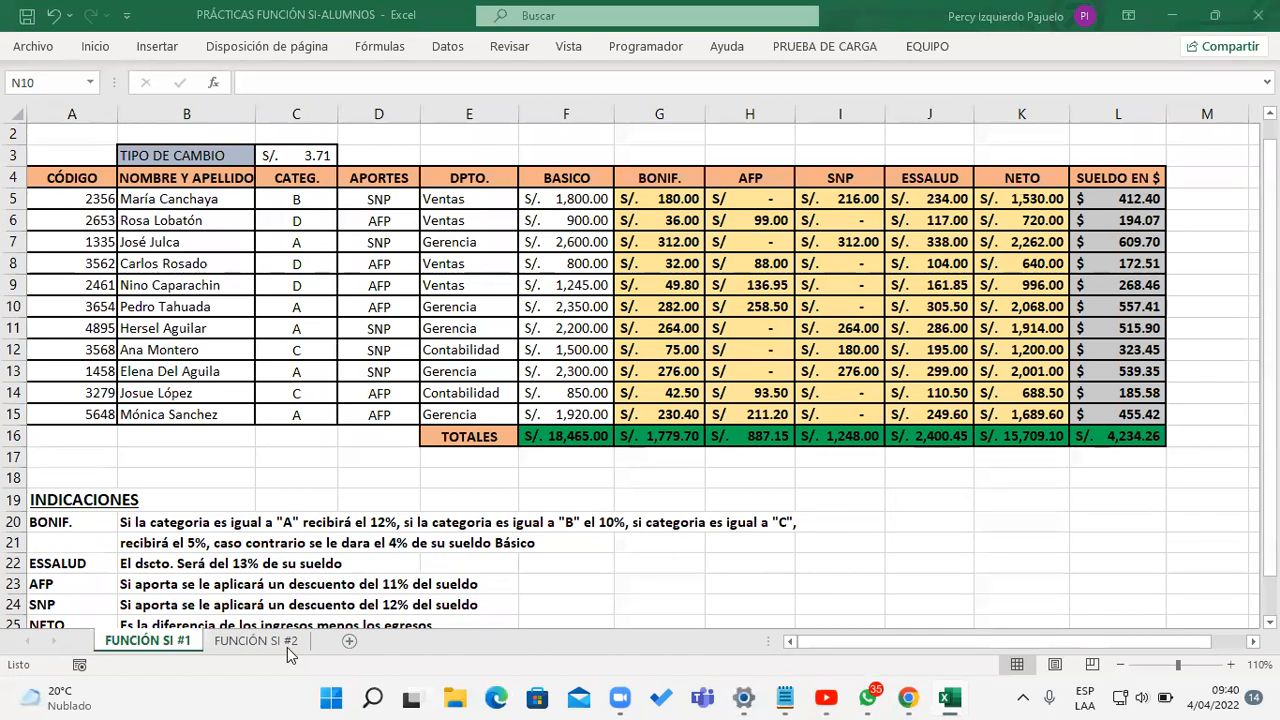
left_click(288, 645)
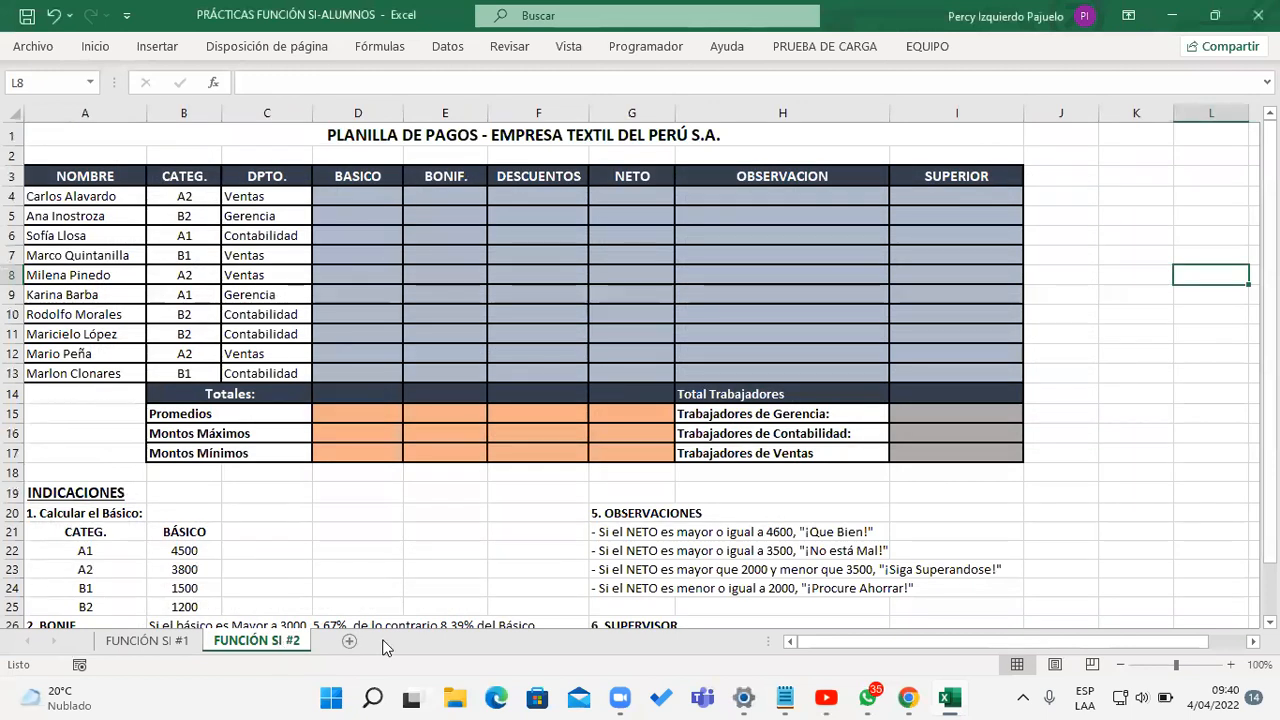
left_click(328, 530)
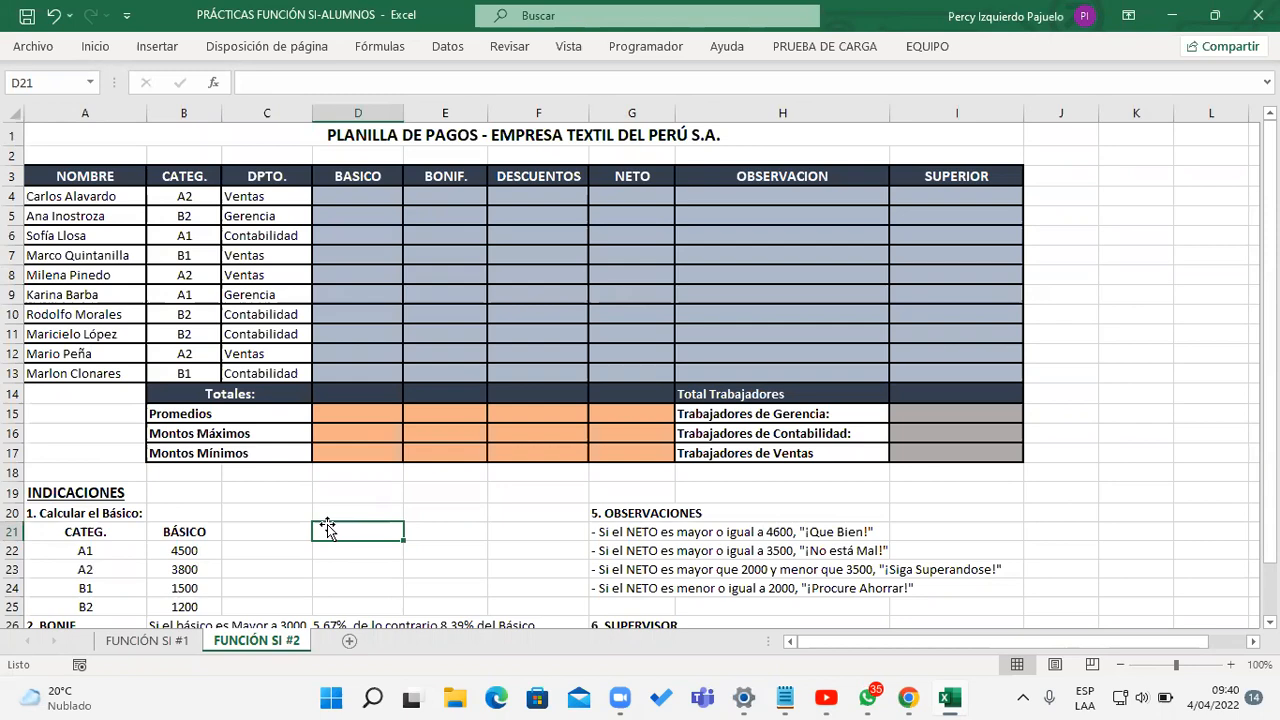
left_click_drag(1268, 512, 1268, 543)
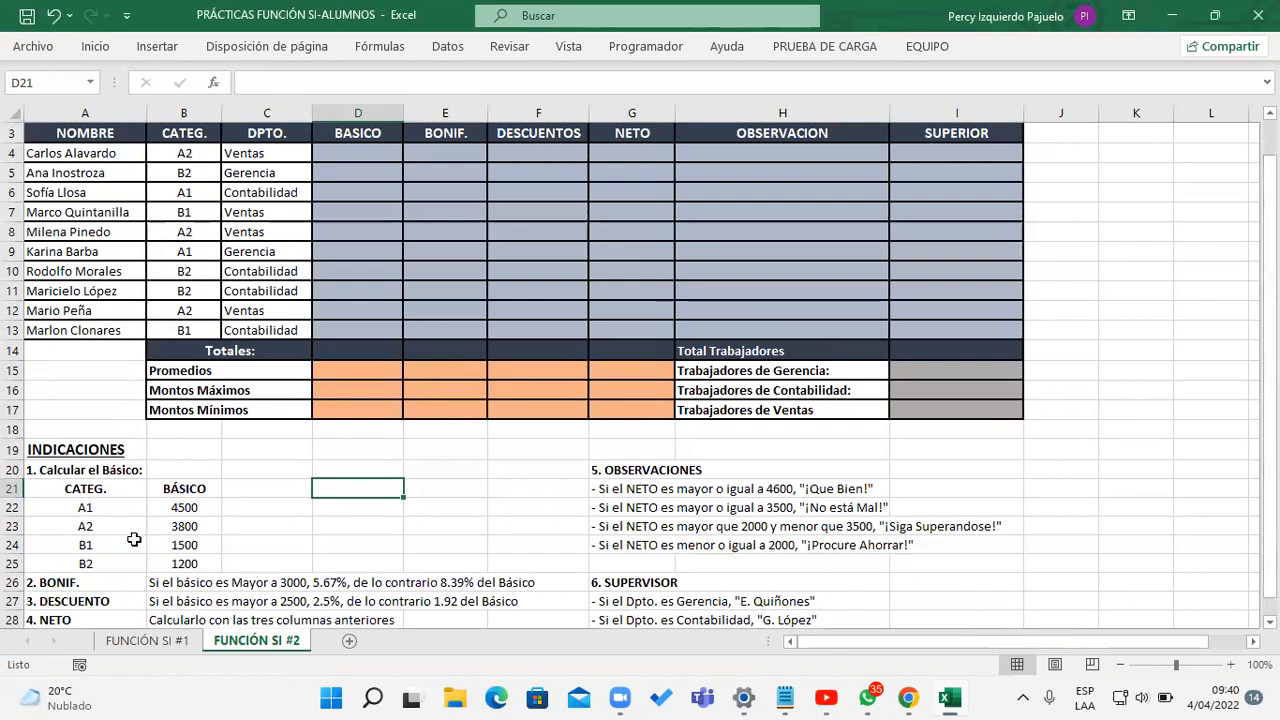
scroll(140, 555, "up", 1)
Step: Examine the BÁSICO amount assigned to each category in A22:B25 of the INDICACIONES
left_click(357, 195)
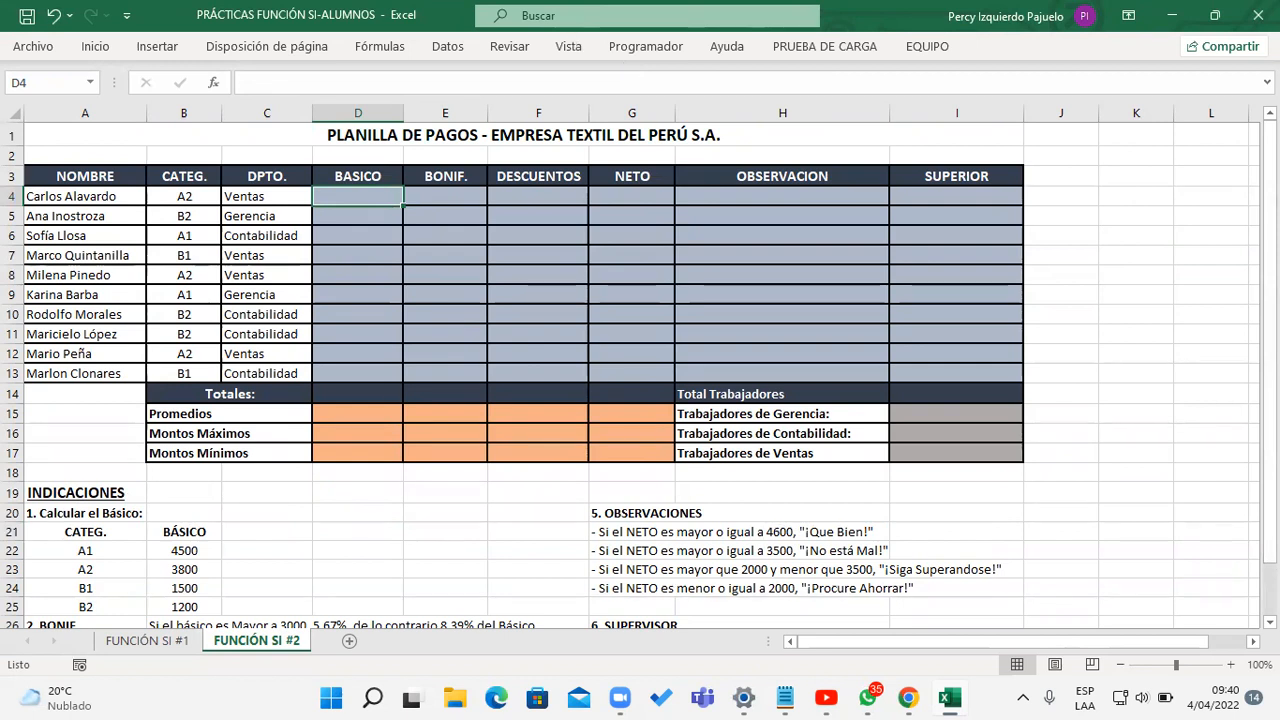
scroll(190, 507, "down", 1)
left_click(190, 507)
left_click(185, 526)
left_click(185, 545)
left_click(186, 564)
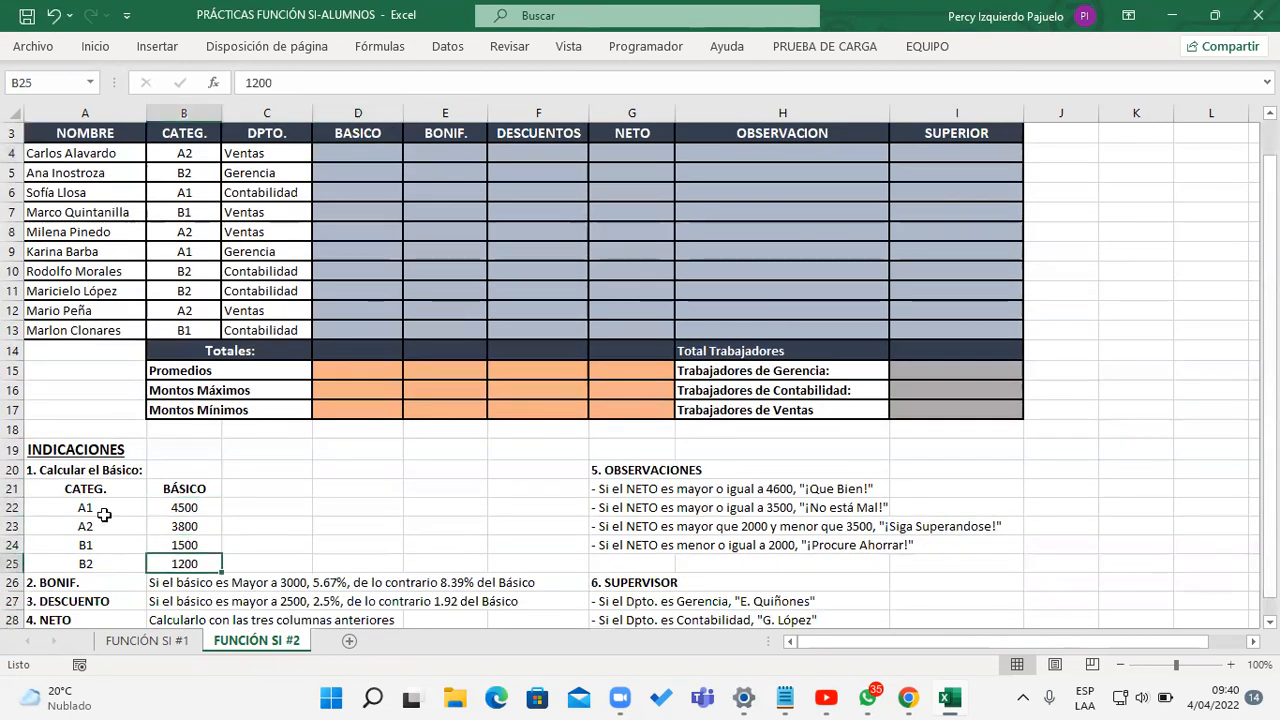
left_click(93, 507)
left_click_drag(93, 507, 190, 560)
Step: Begin a SI formula in BASICO cell D4 that returns 4500 when B4="A1"
left_click(357, 152)
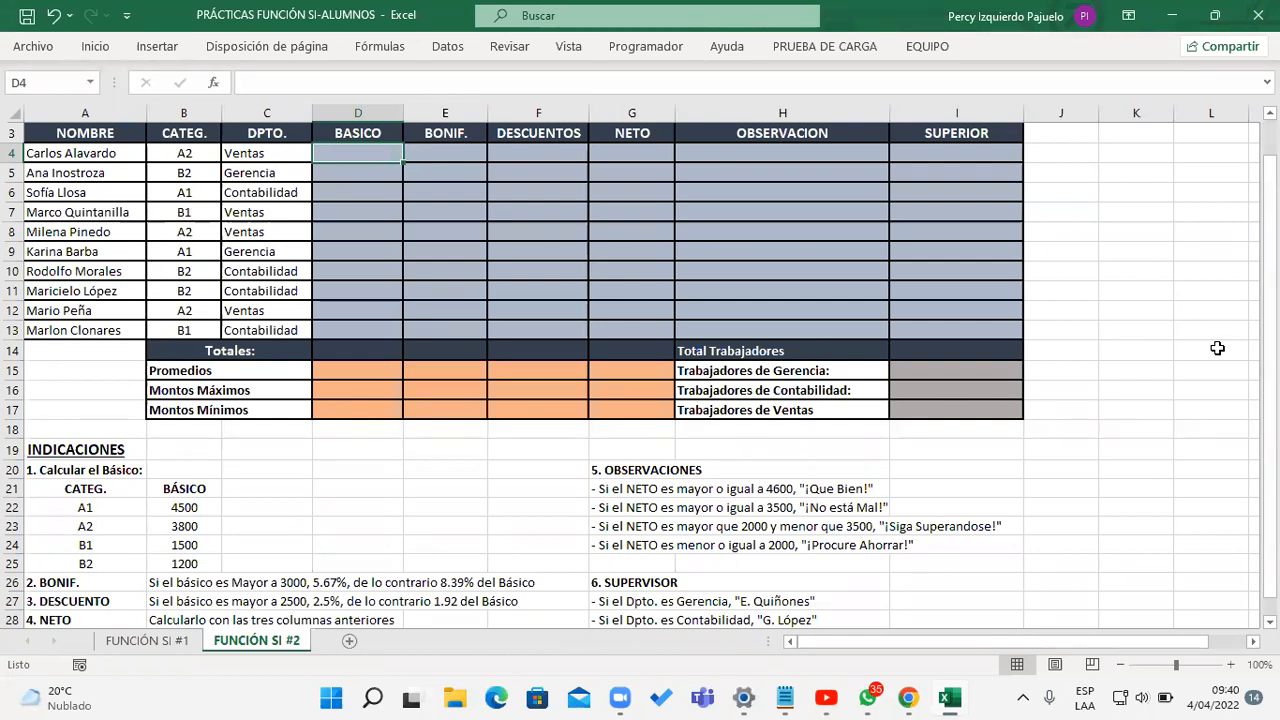
type("=SI(")
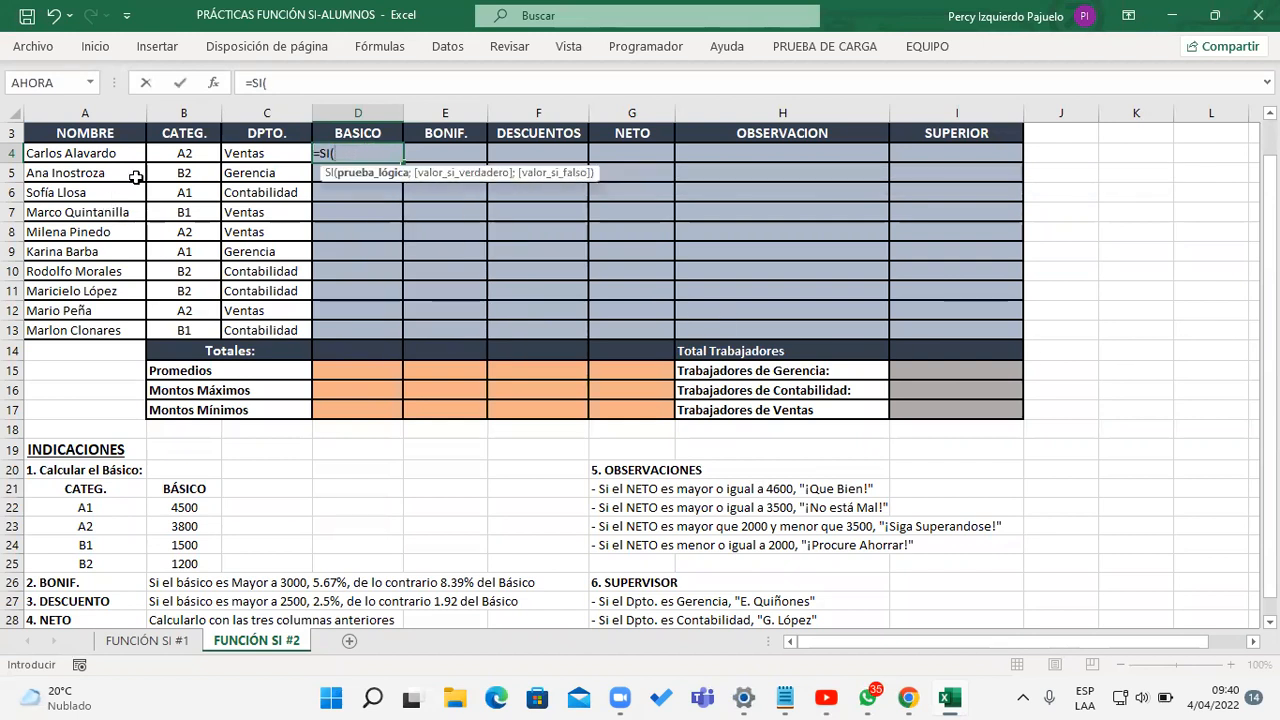
left_click(186, 154)
type("=")
type("\"A1")
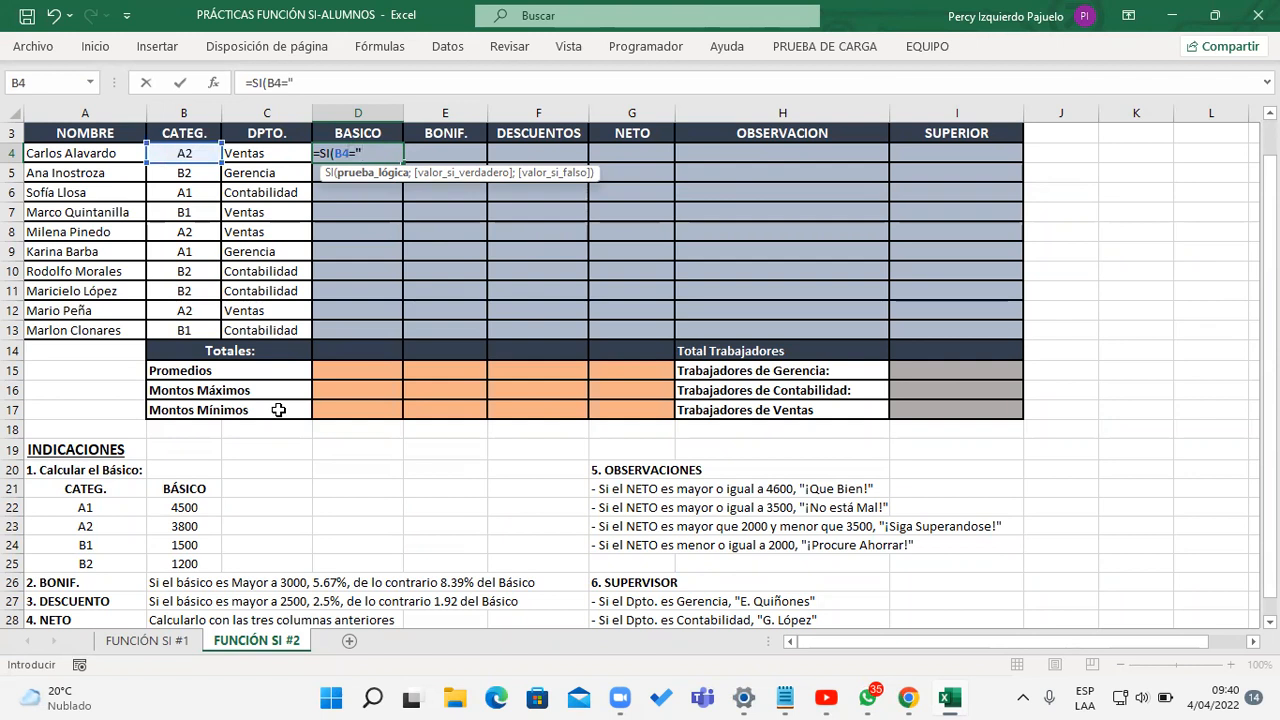
type("\";")
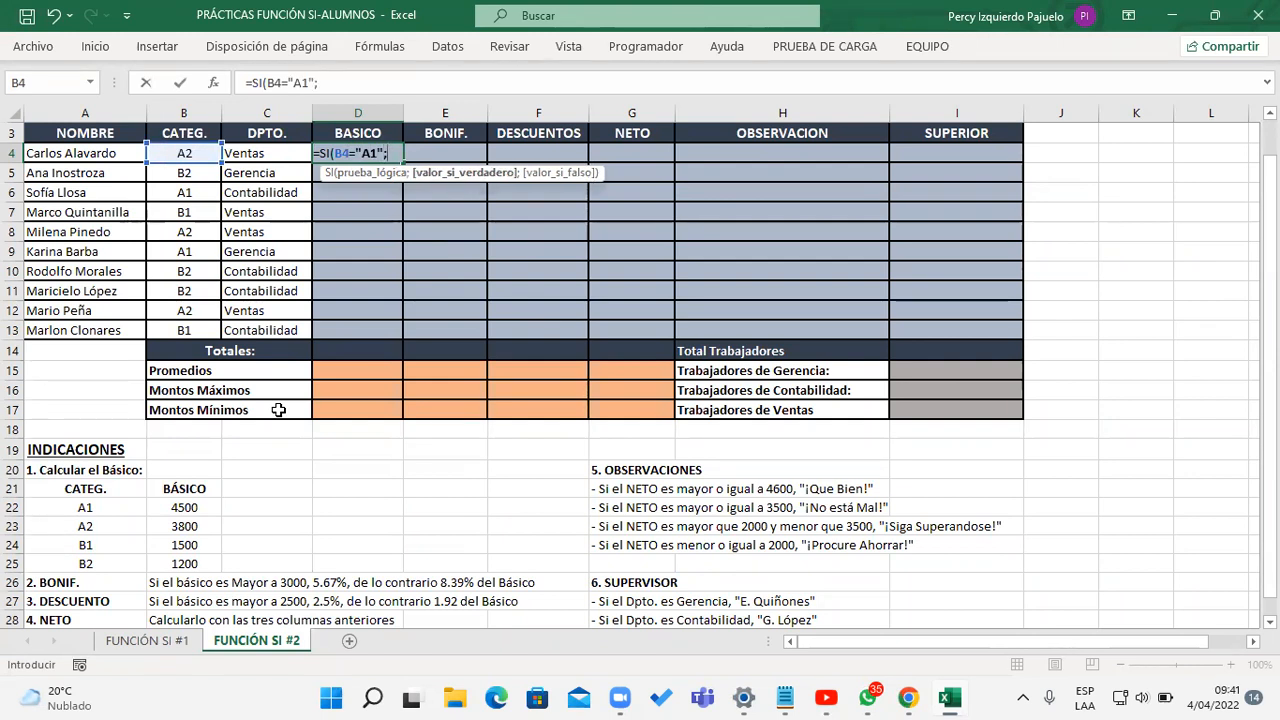
type("4500")
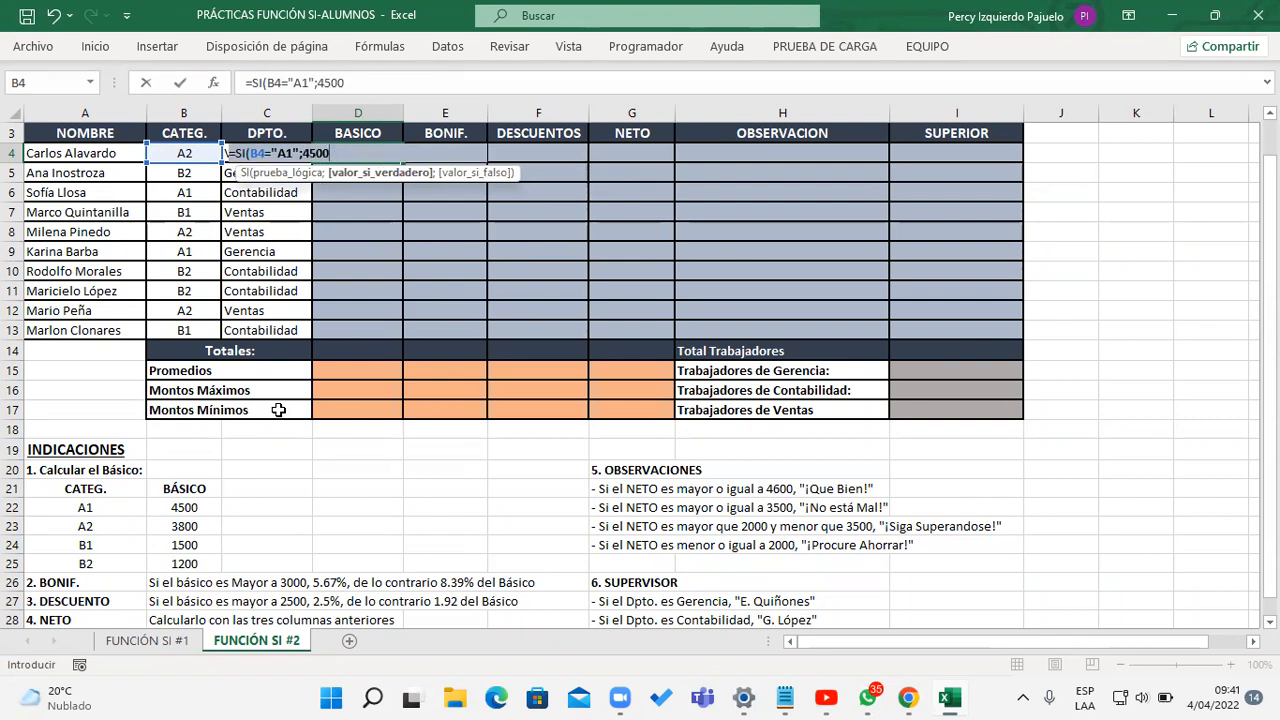
type(";SI(")
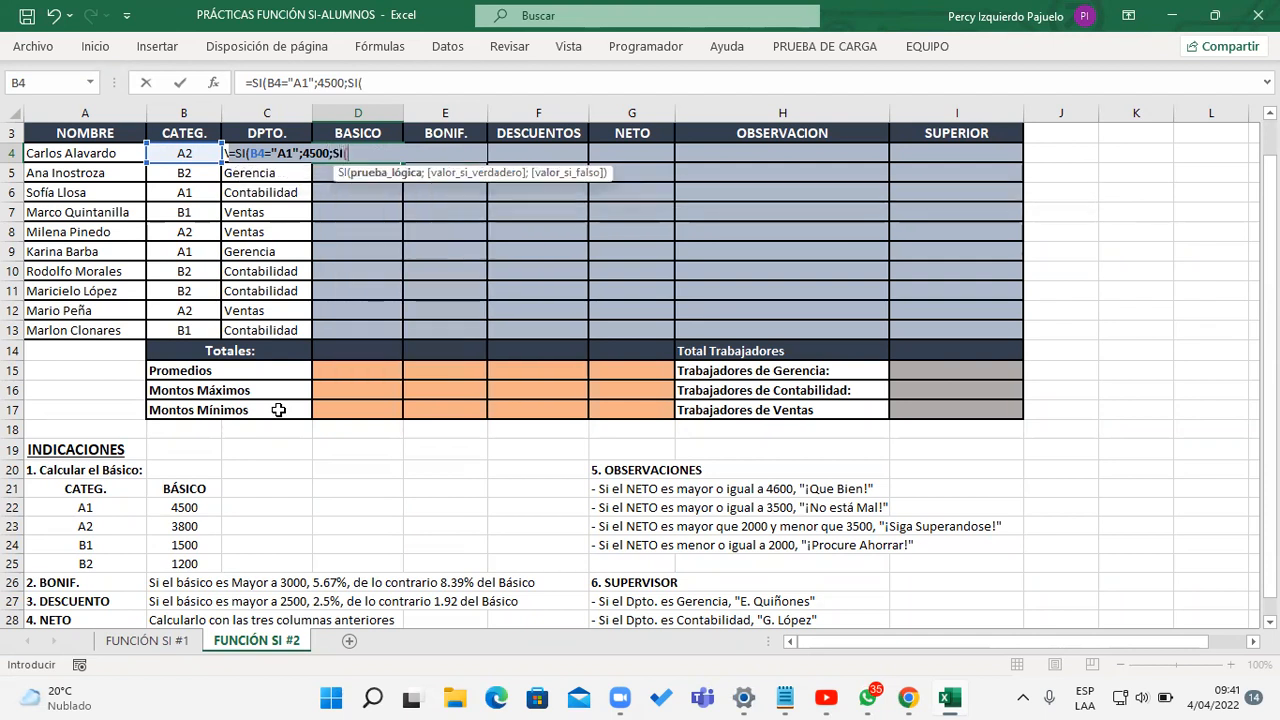
Step: Nest a second SI as the false value in the D4 formula, returning 3800 when B4="A2"
left_click(186, 152)
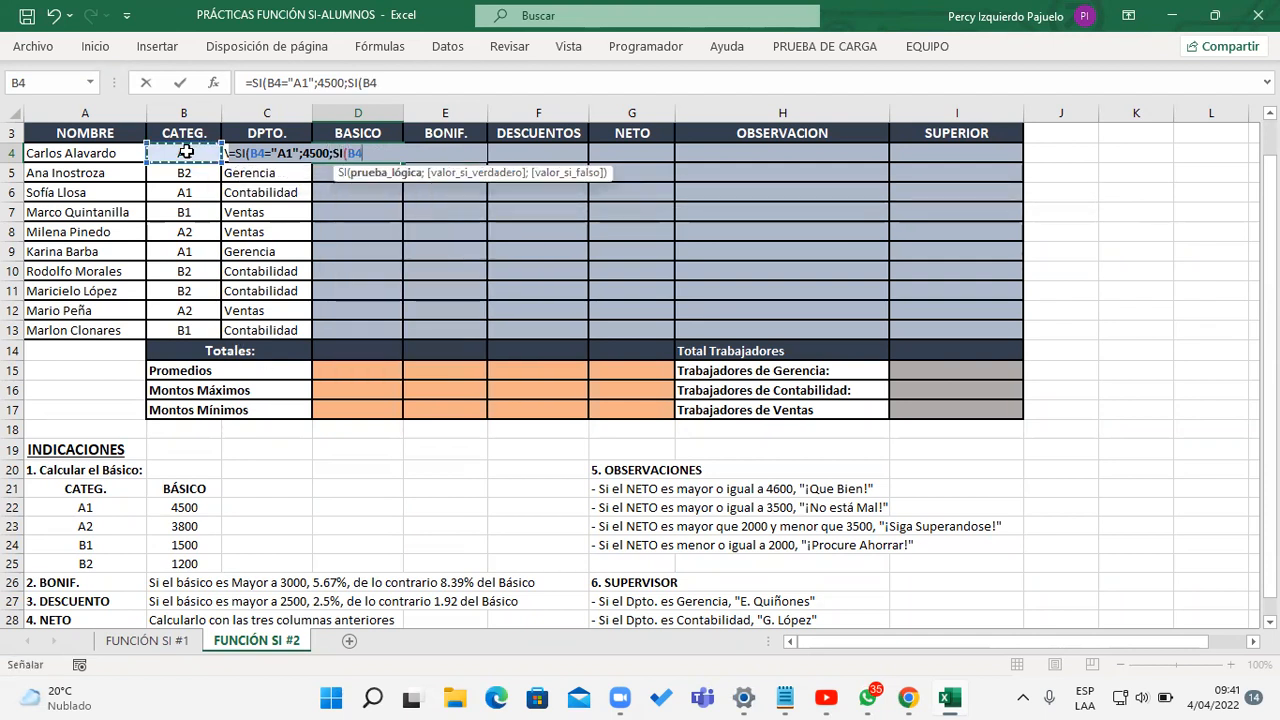
type("=")
type("\"A2")
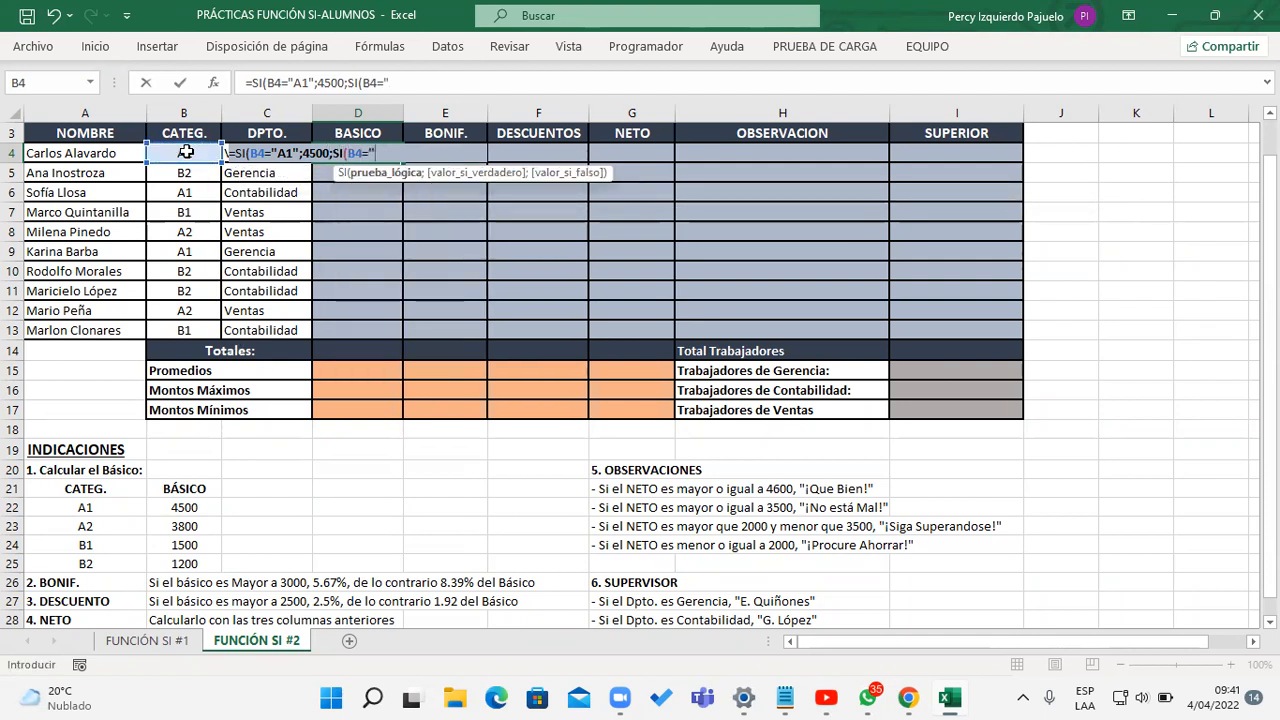
type("\";")
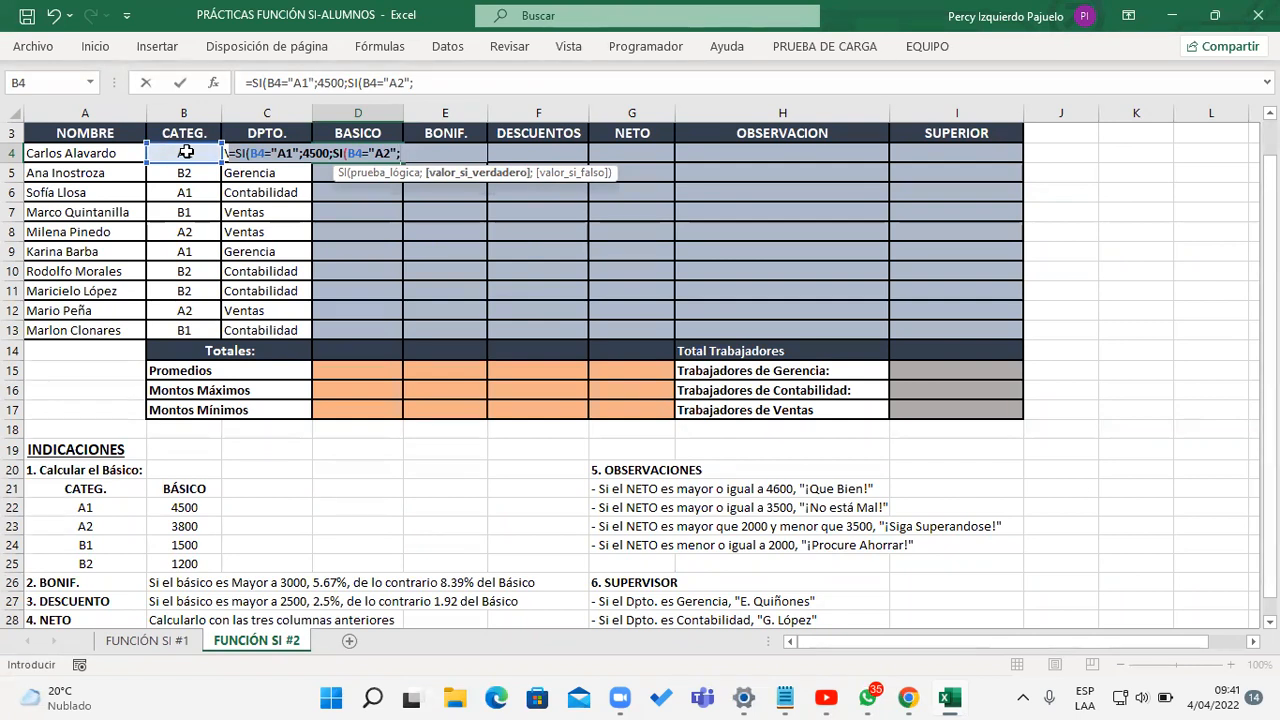
type("3800")
type(";")
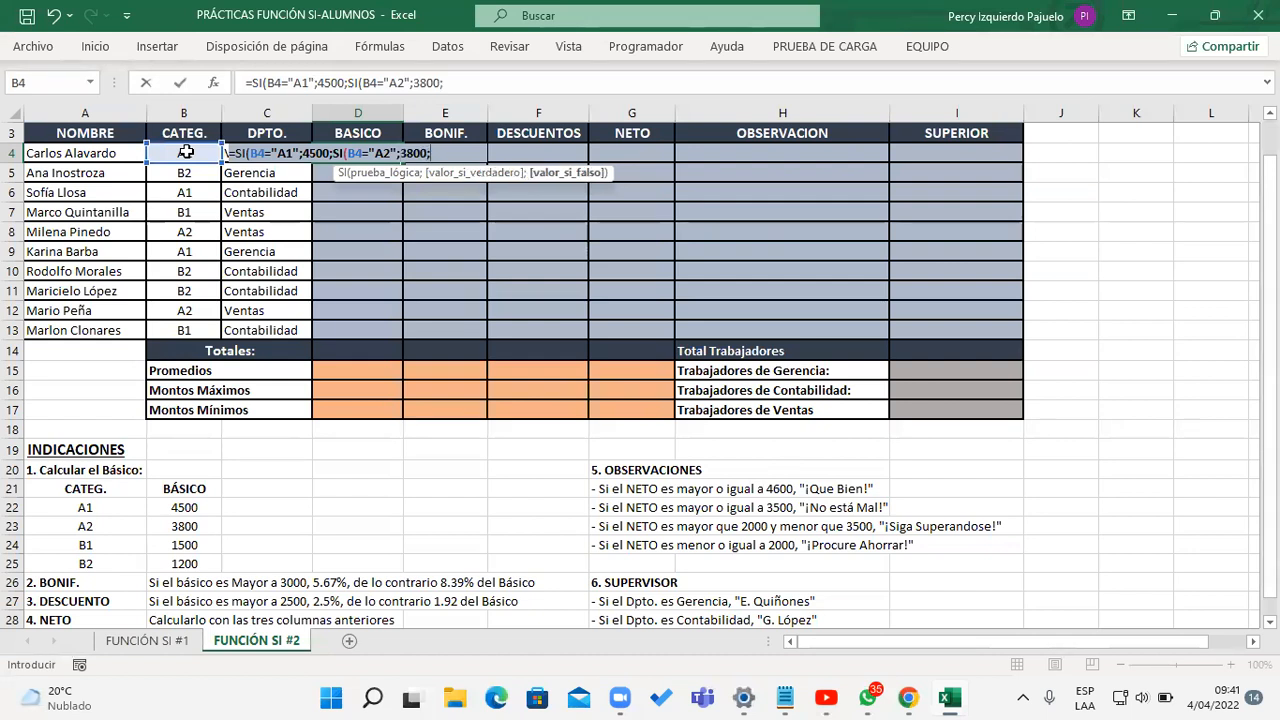
type("SI(")
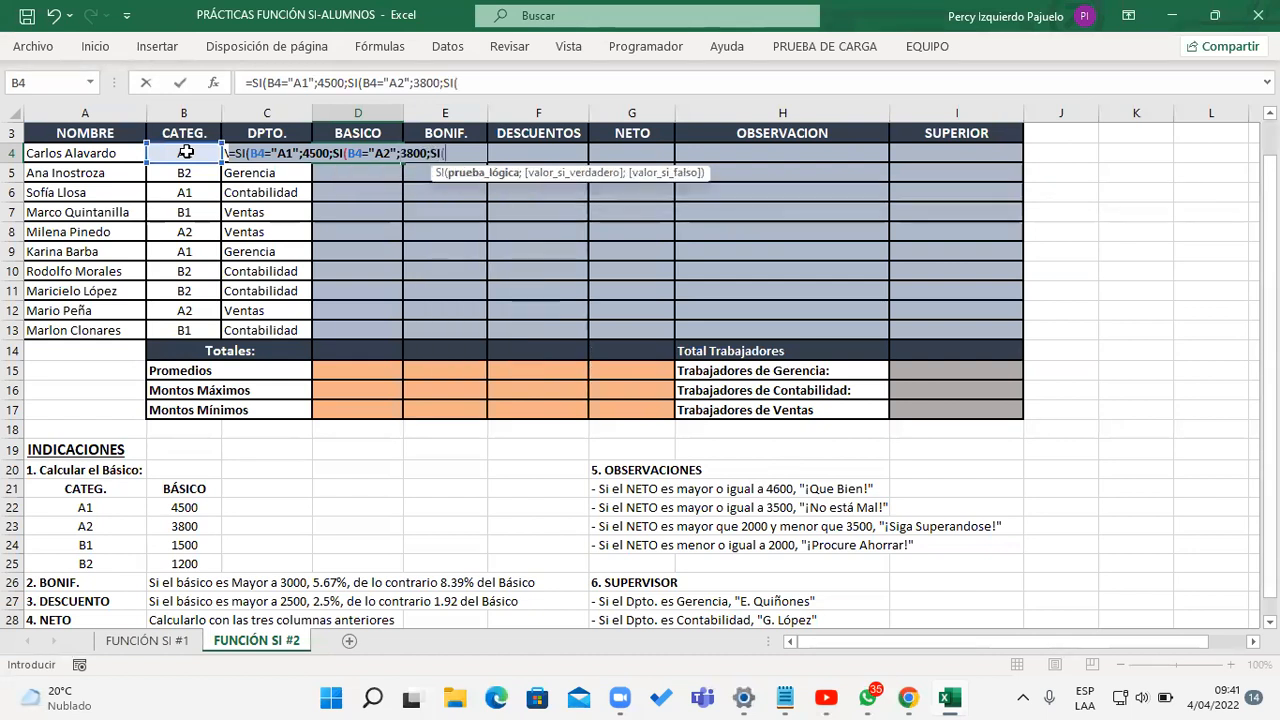
Step: Nest a third SI in the D4 formula that returns 1500 when B4="B1"
left_click(186, 152)
type("=\"")
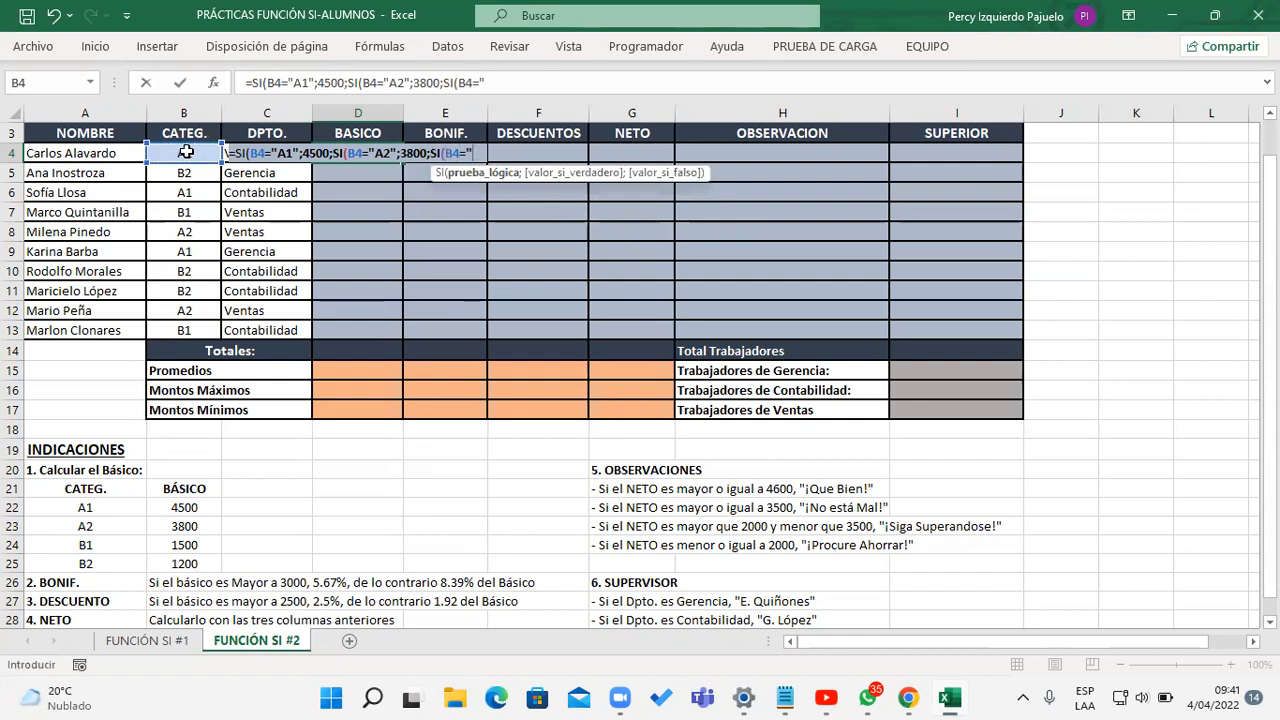
type("B1\";")
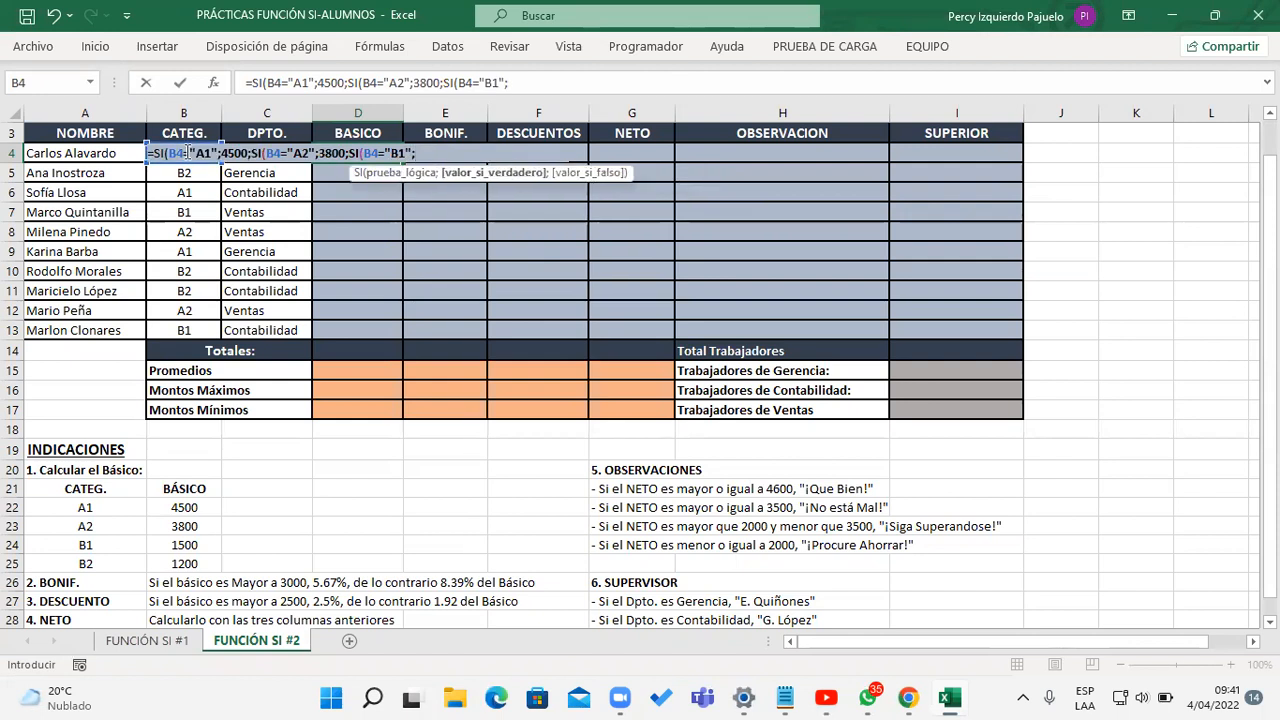
type("1500;")
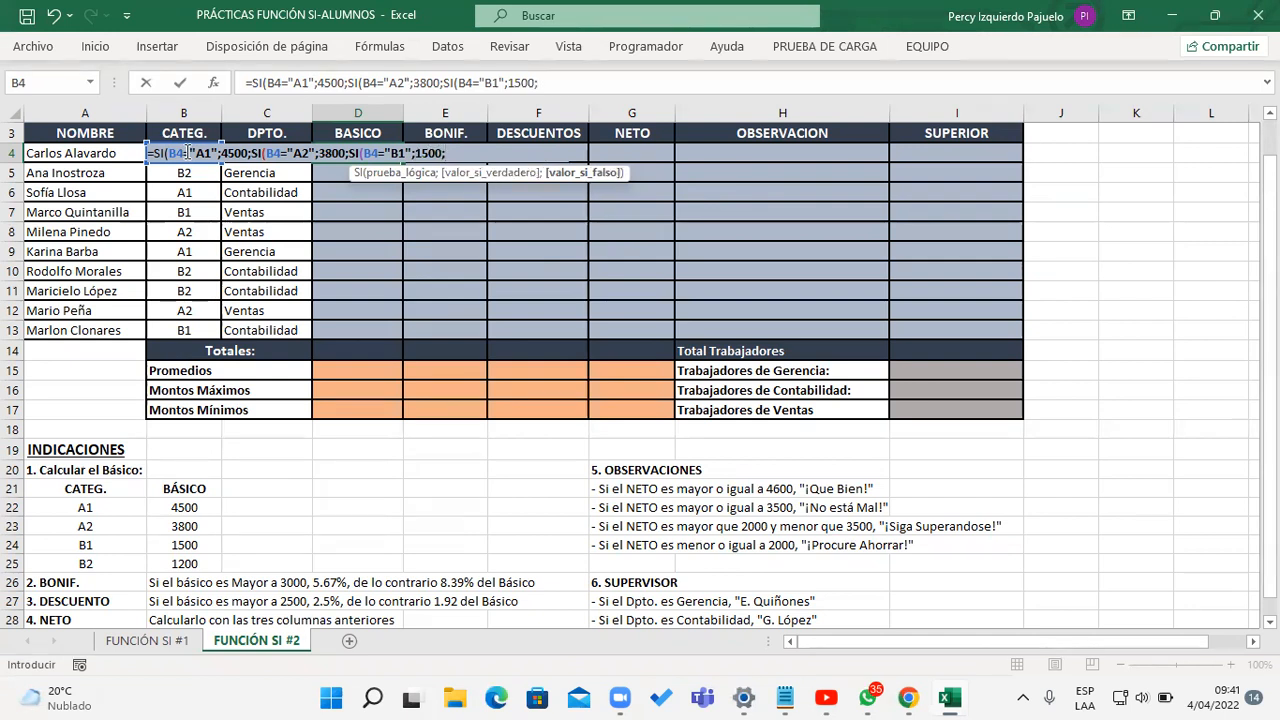
type("1200)))")
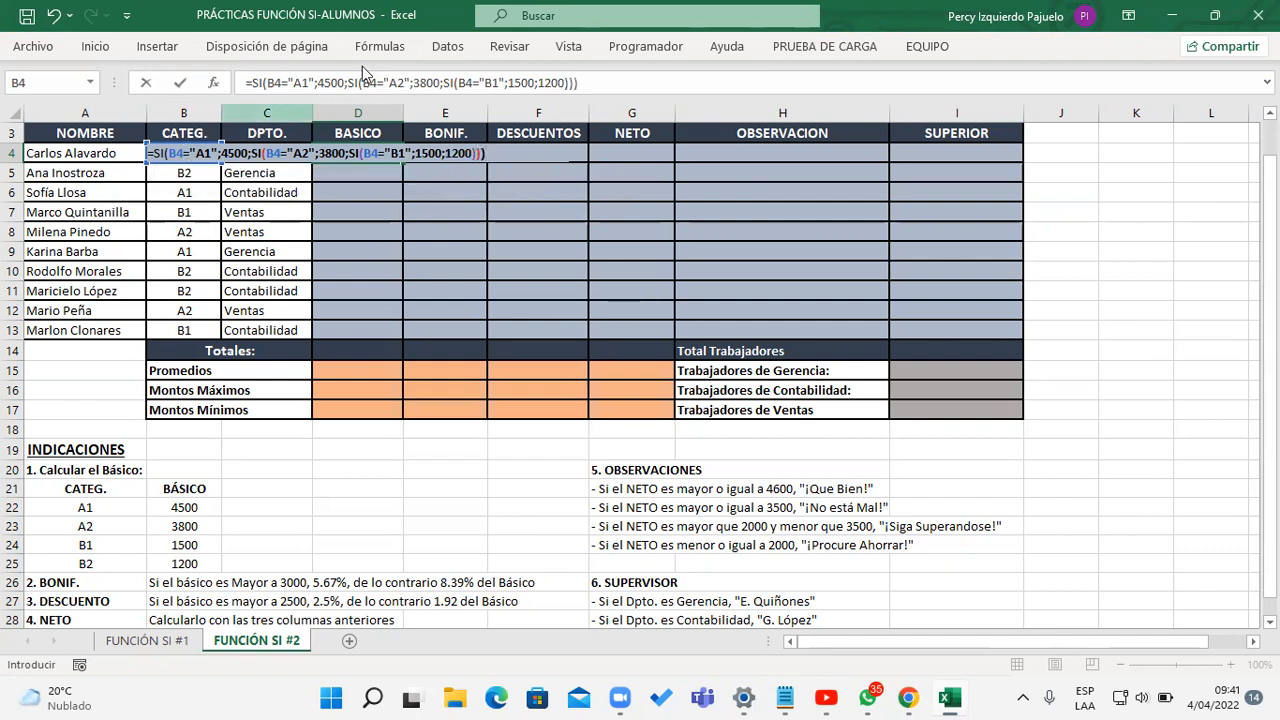
Step: Complete the D4 formula with 1200 as the final false value, close all three SI functions, review it and enter it
left_click_drag(244, 83, 648, 73)
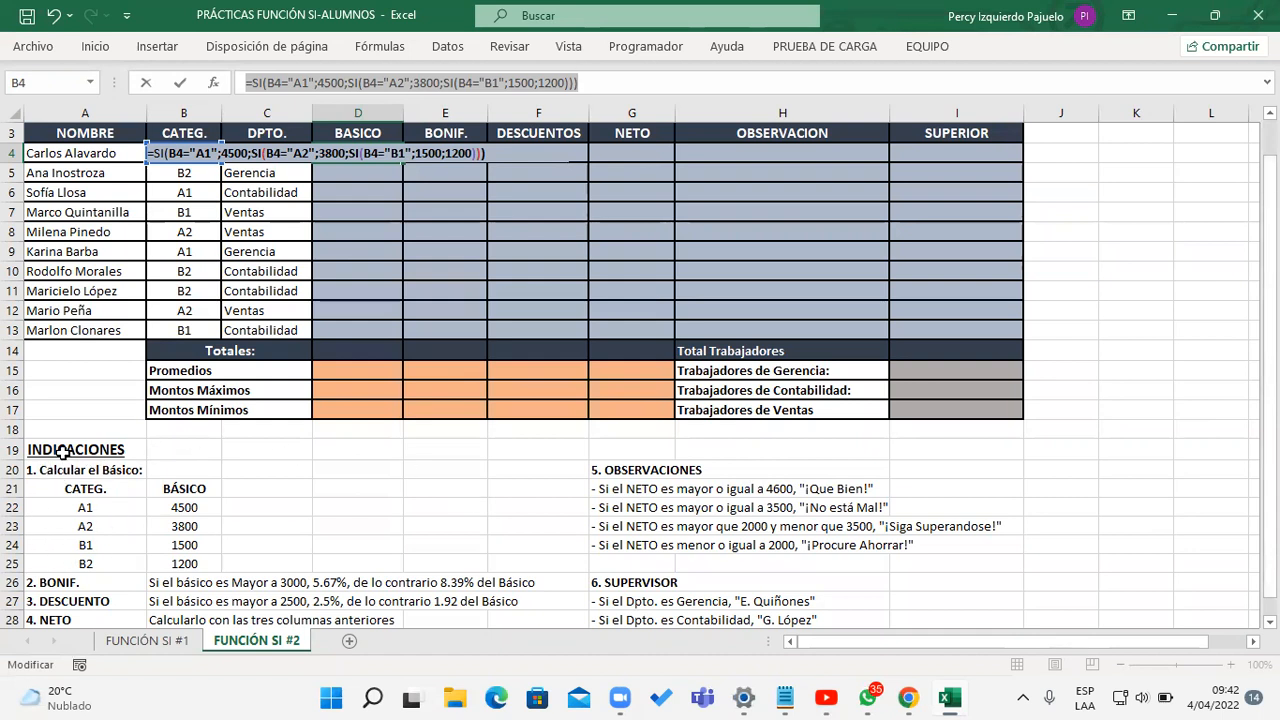
left_click(646, 82)
left_click_drag(646, 82, 245, 82)
left_click(618, 83)
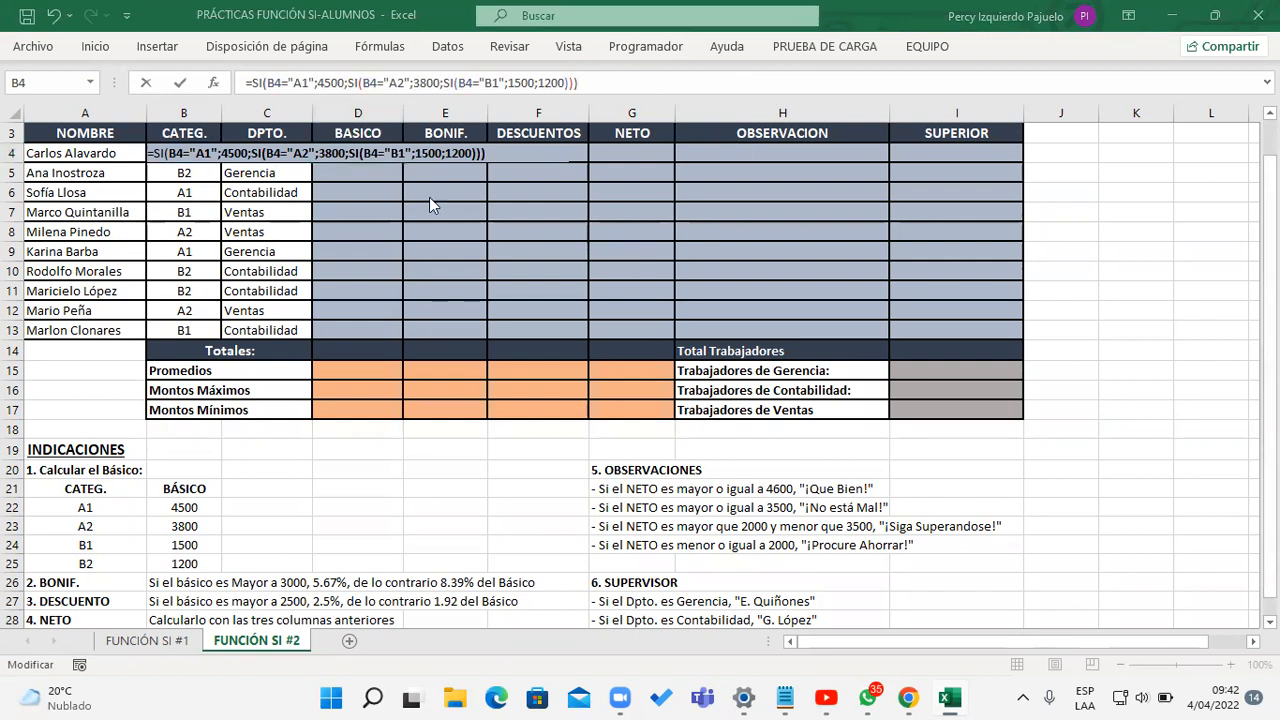
key("Return")
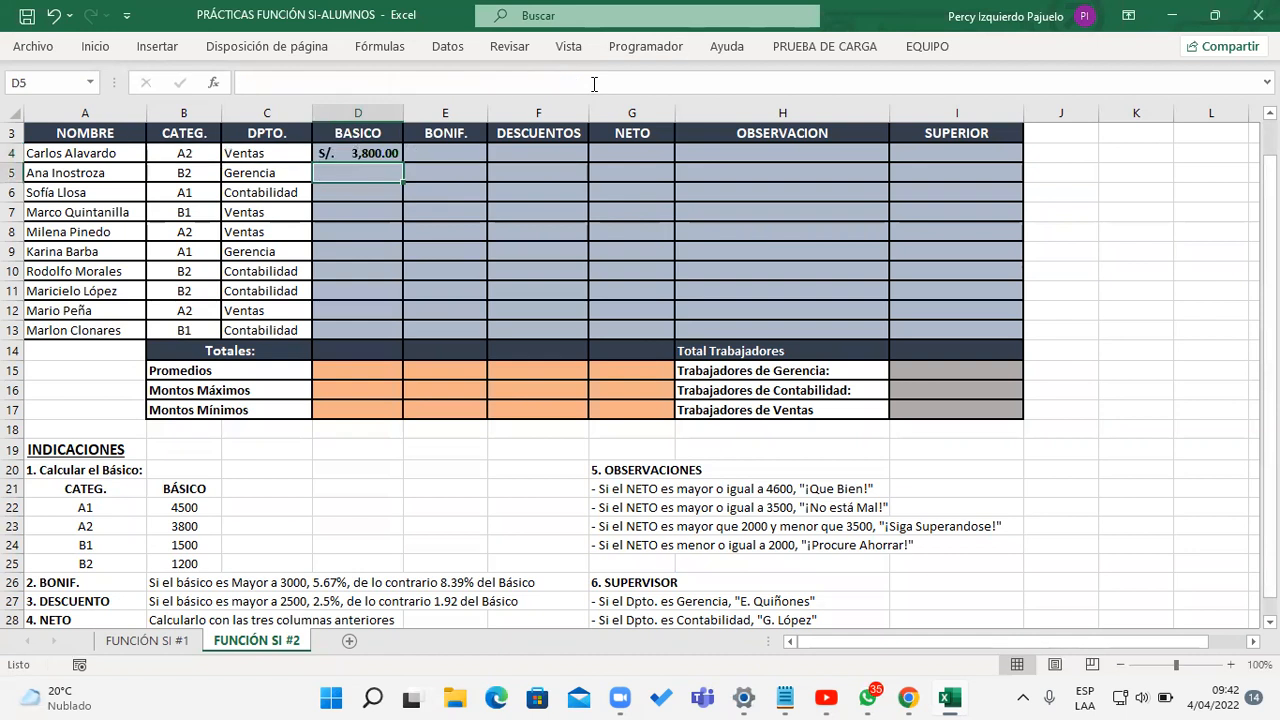
Step: Fill the BASICO formula from D4 down to D13 and open the D4 formula for editing
left_click(370, 153)
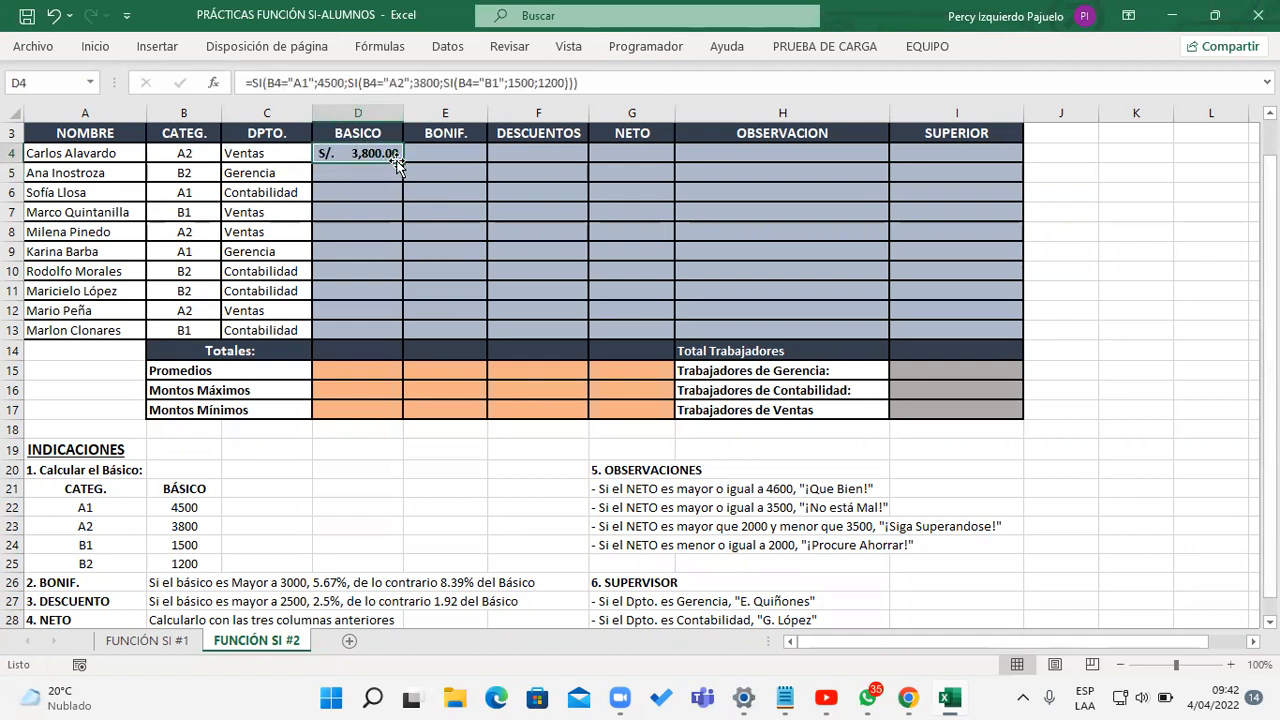
left_click_drag(401, 161, 392, 340)
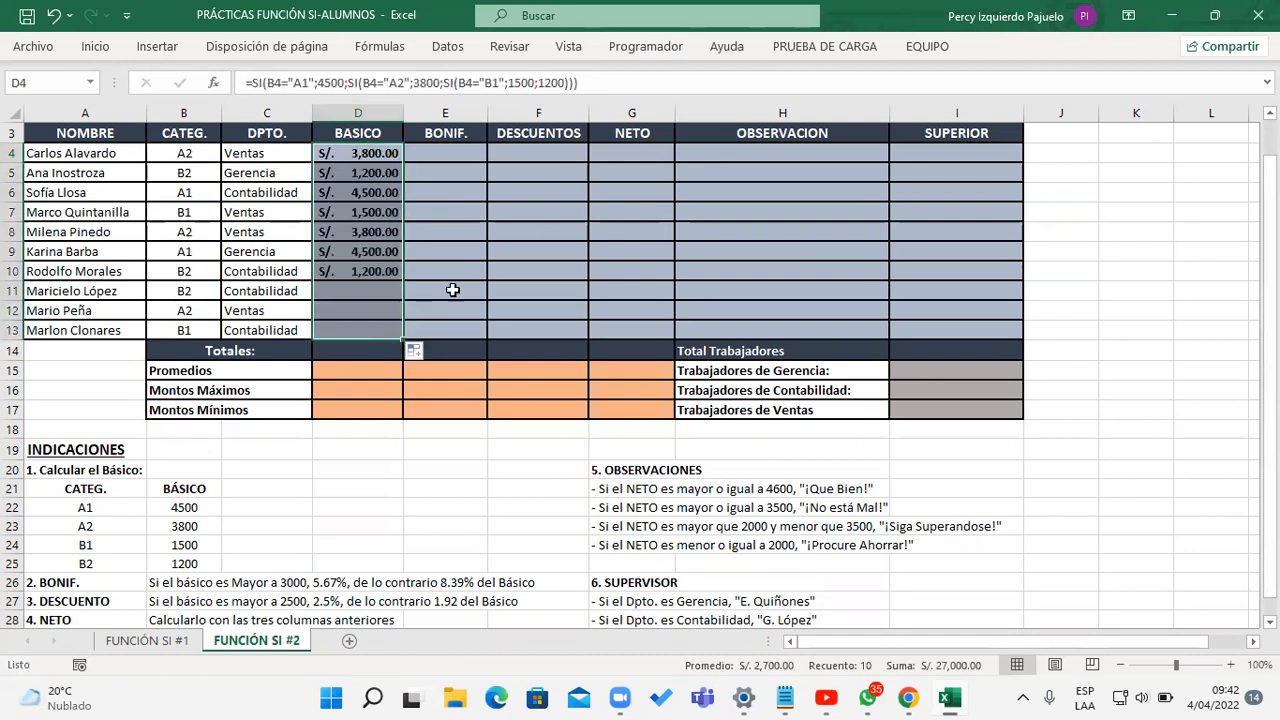
left_click(599, 85)
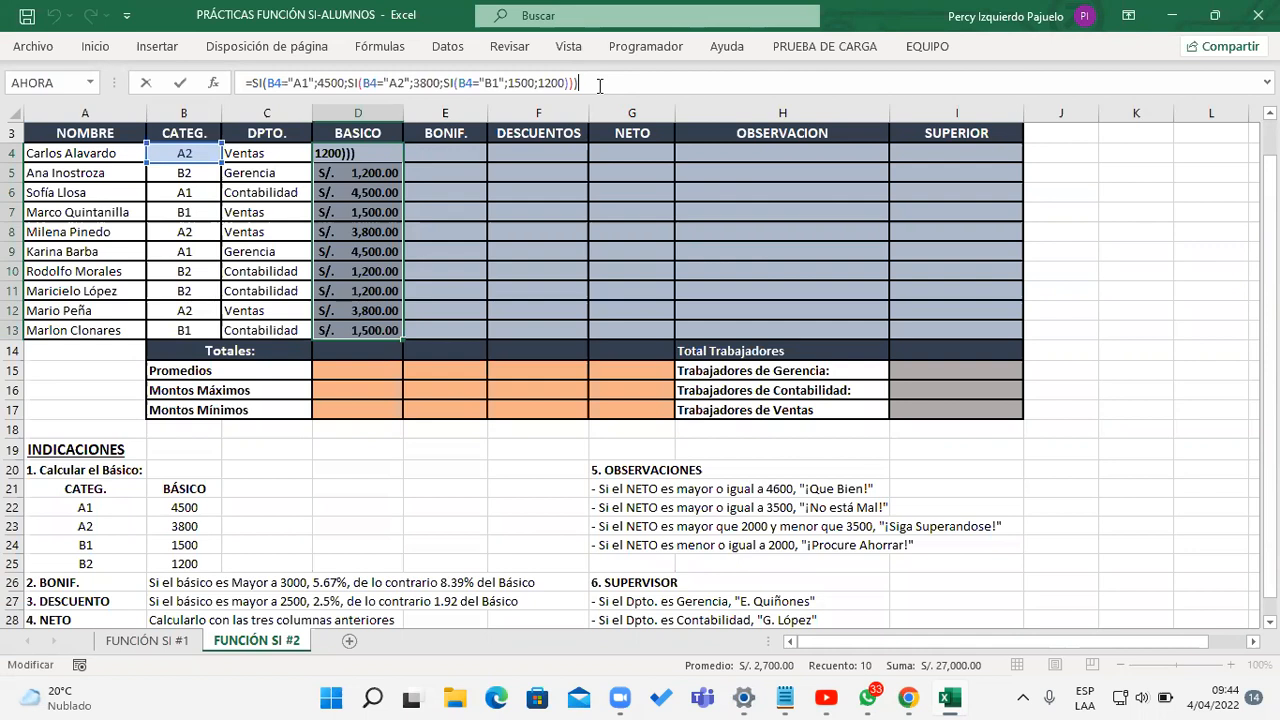
Step: Close the D4 formula unchanged and examine the BONIF. rule in row 26 of the INDICACIONES
key("Return")
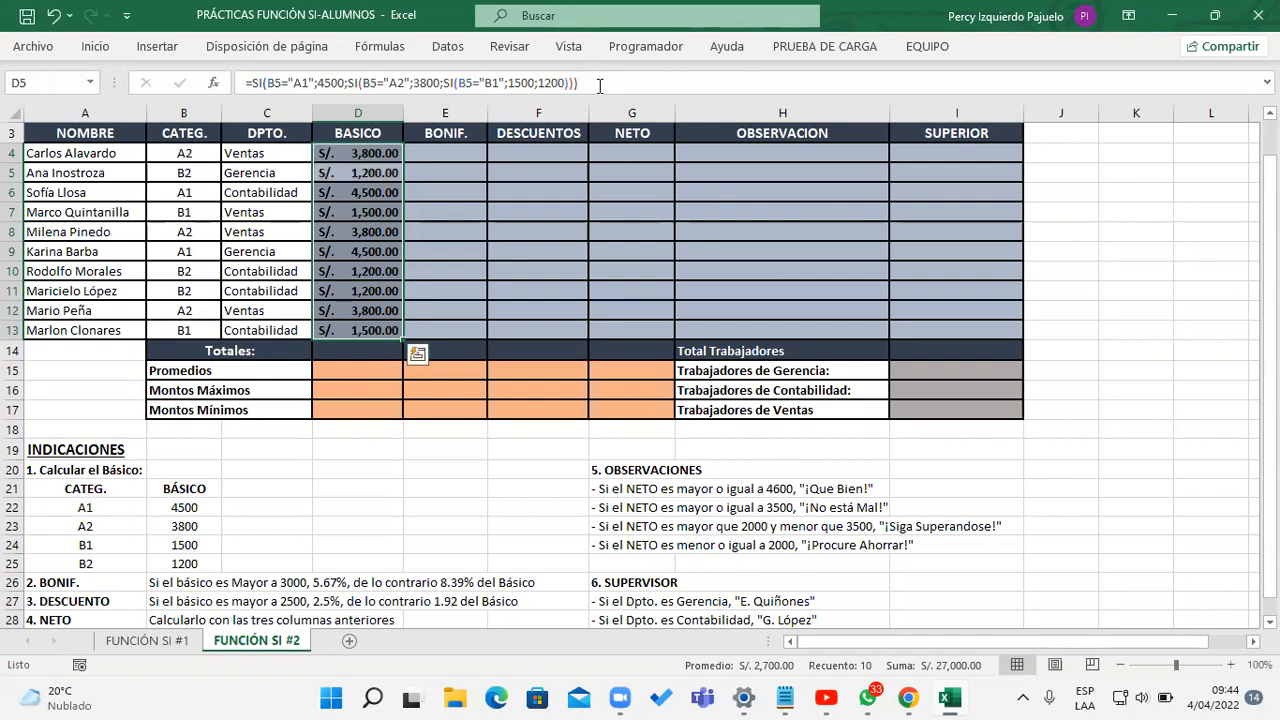
left_click(413, 156)
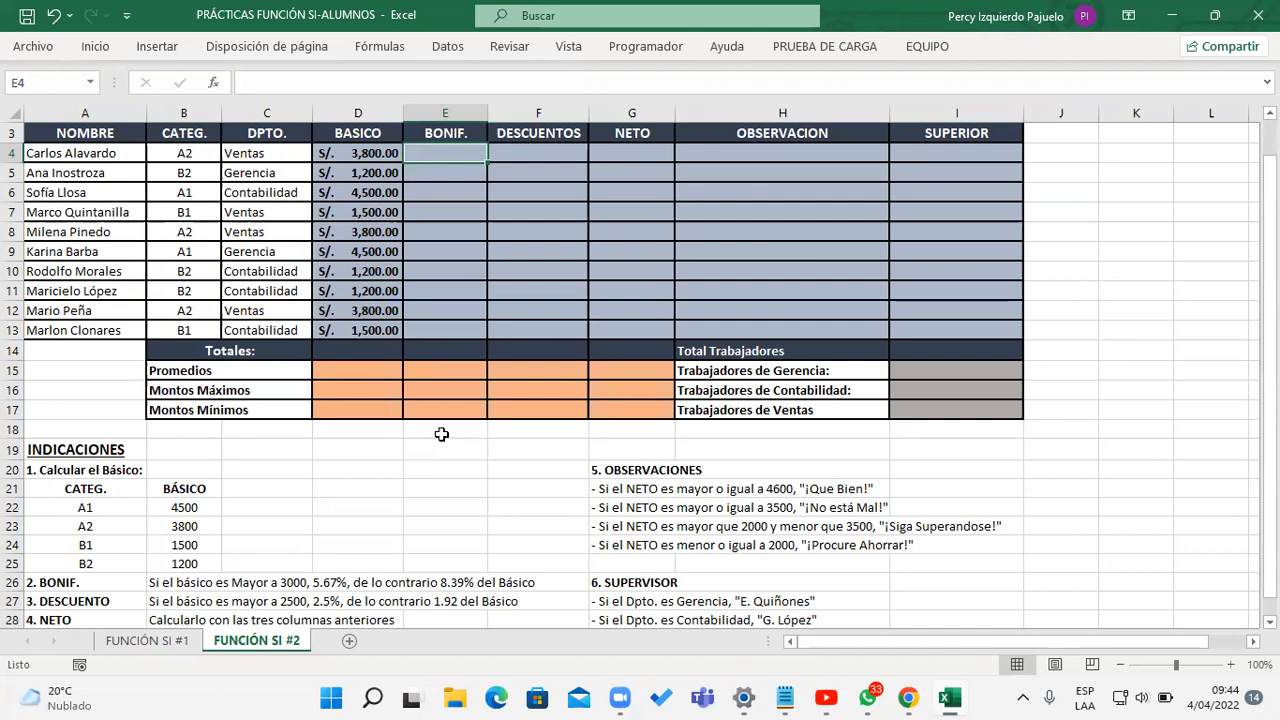
left_click_drag(35, 582, 523, 583)
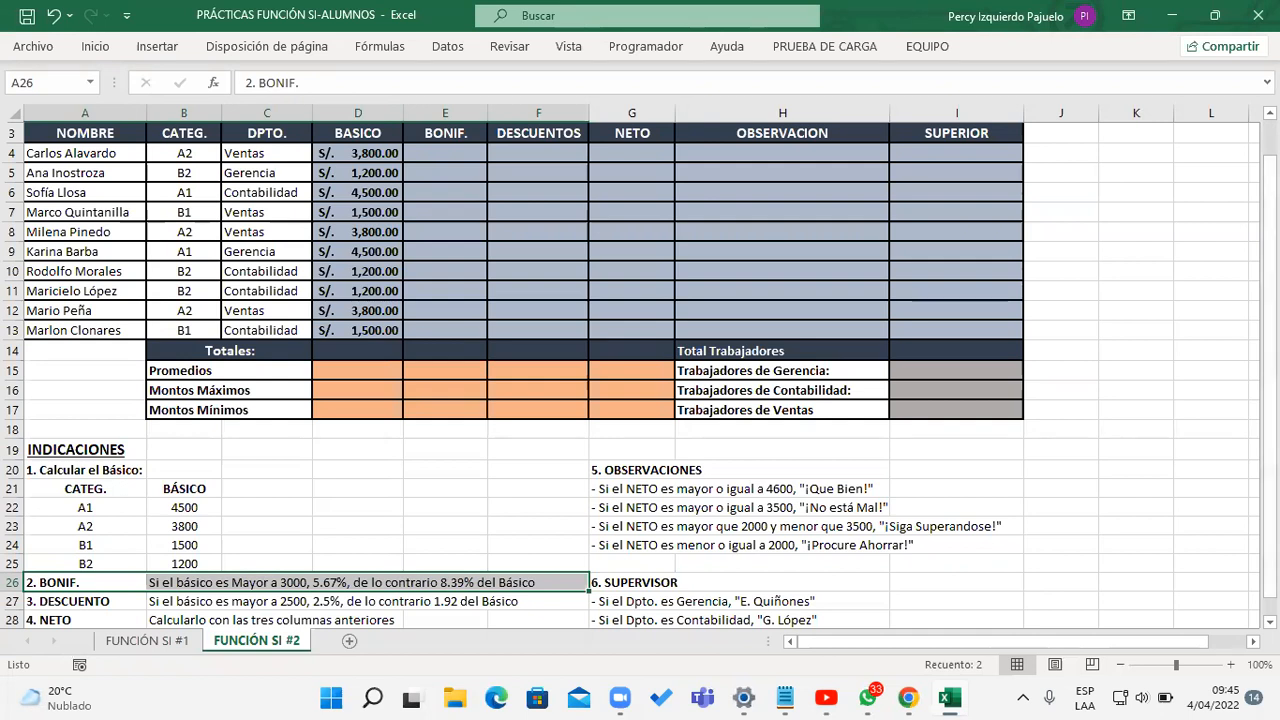
left_click(782, 135)
scroll(466, 162, "down", 1)
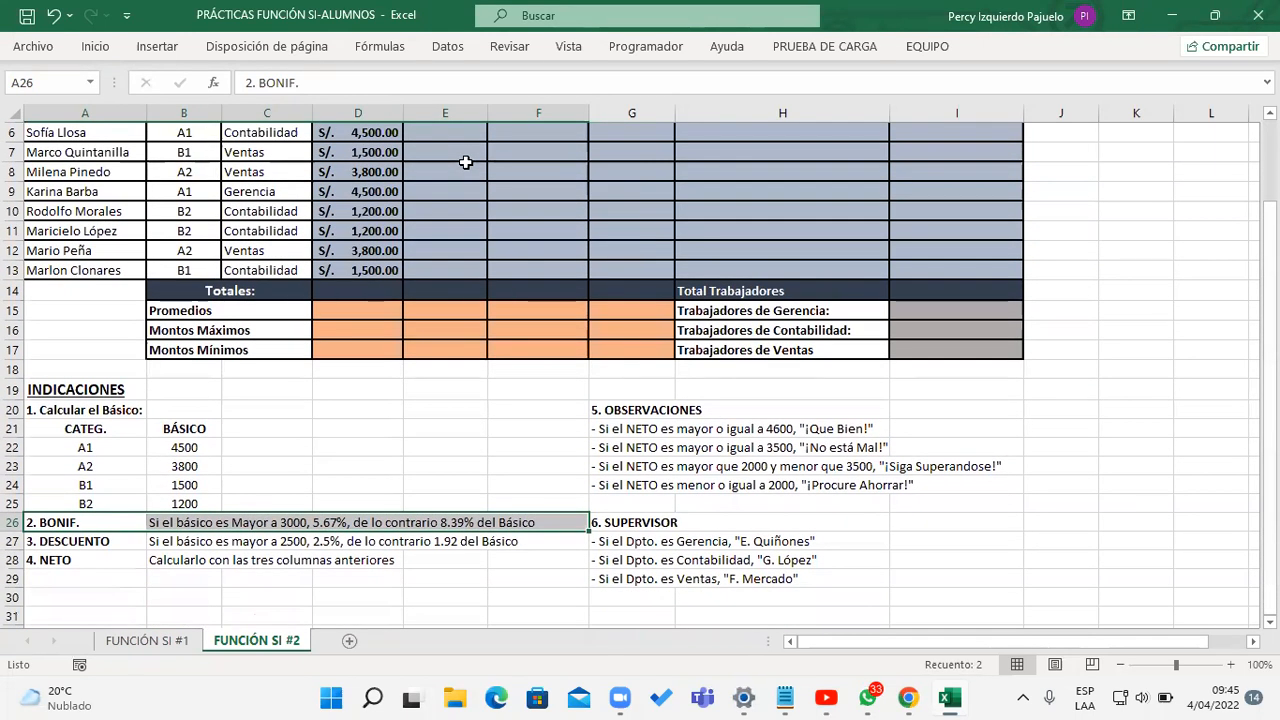
left_click_drag(1270, 284, 1270, 232)
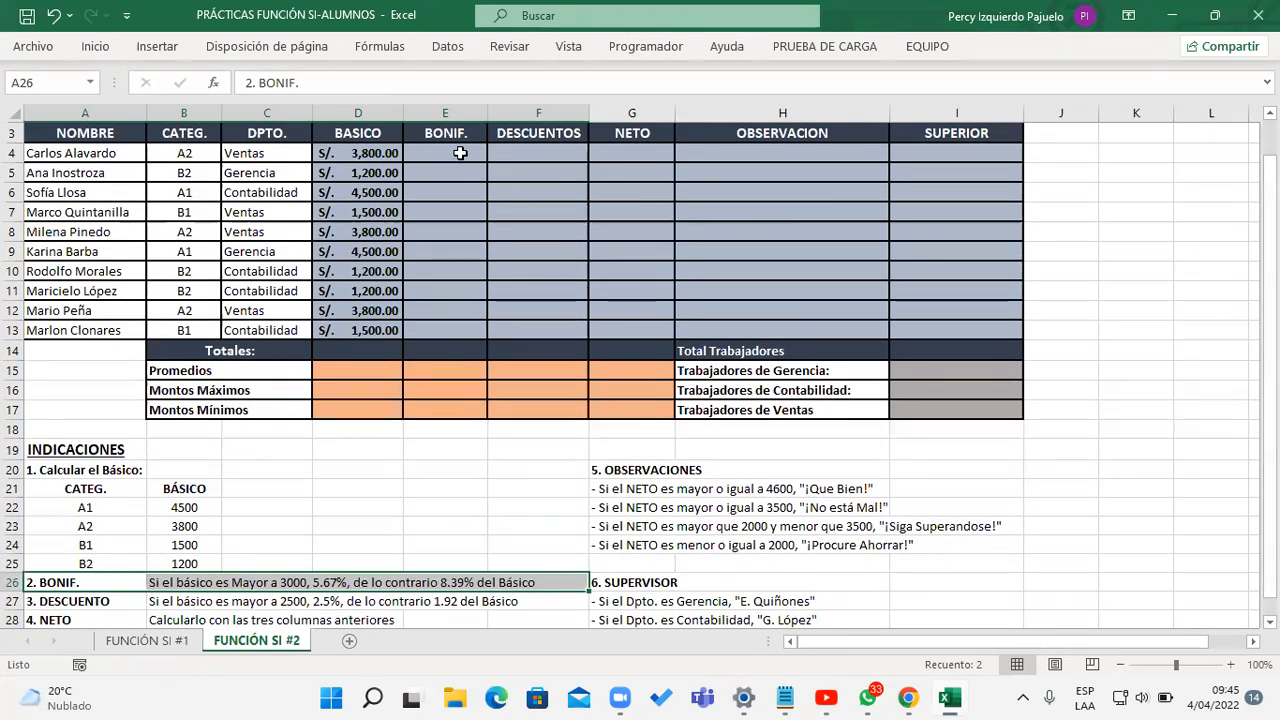
Step: Start an SI formula in E4 under BONIF. with the logical test D4>3000
left_click(460, 153)
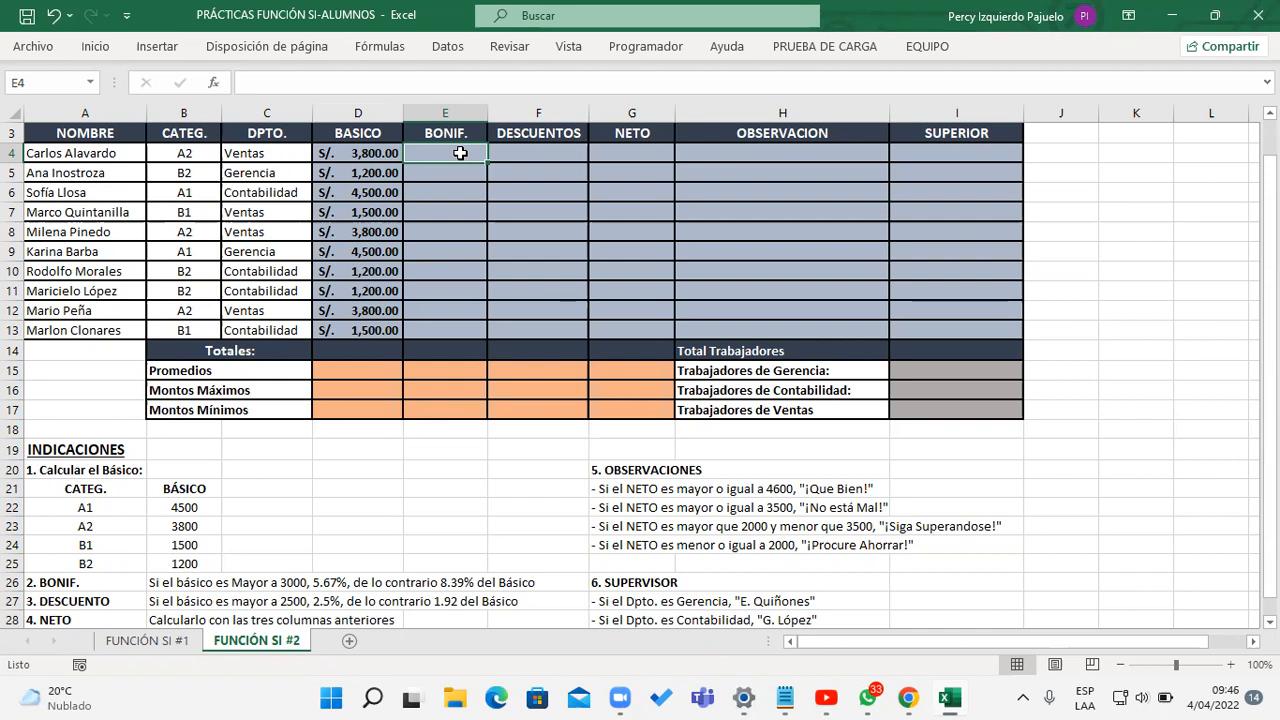
type("=SI(")
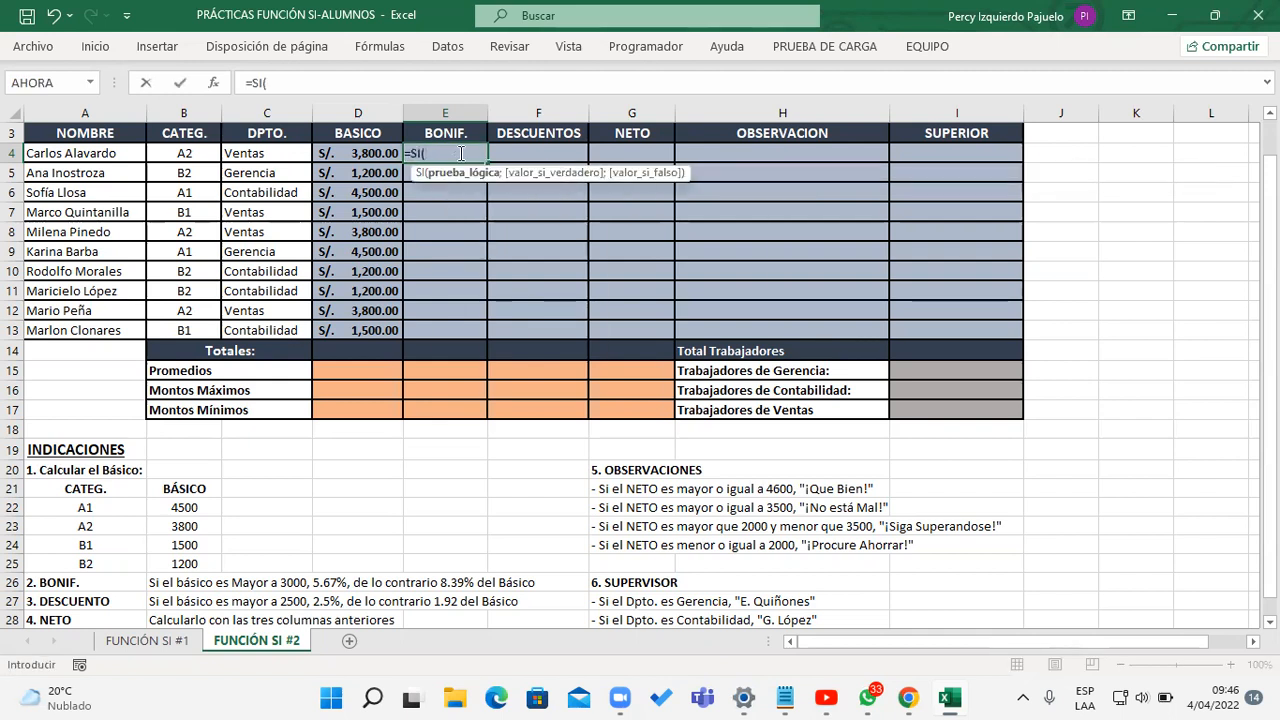
left_click(381, 152)
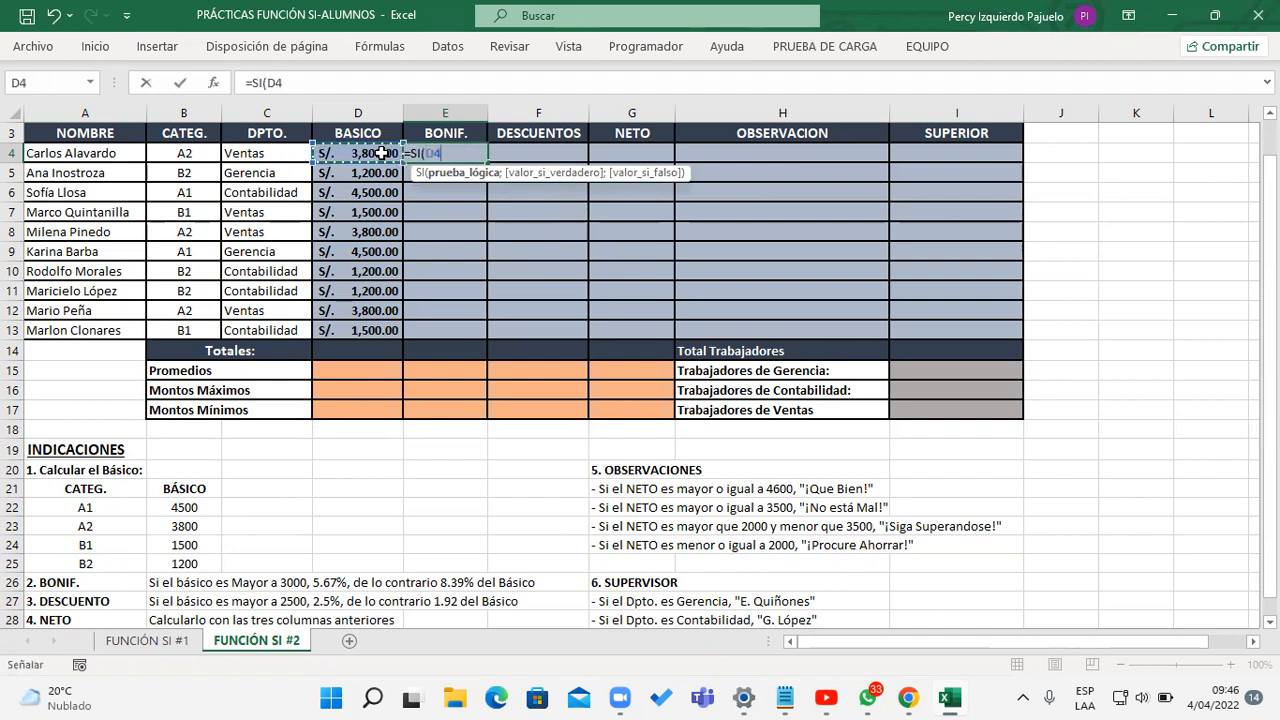
type(">3000")
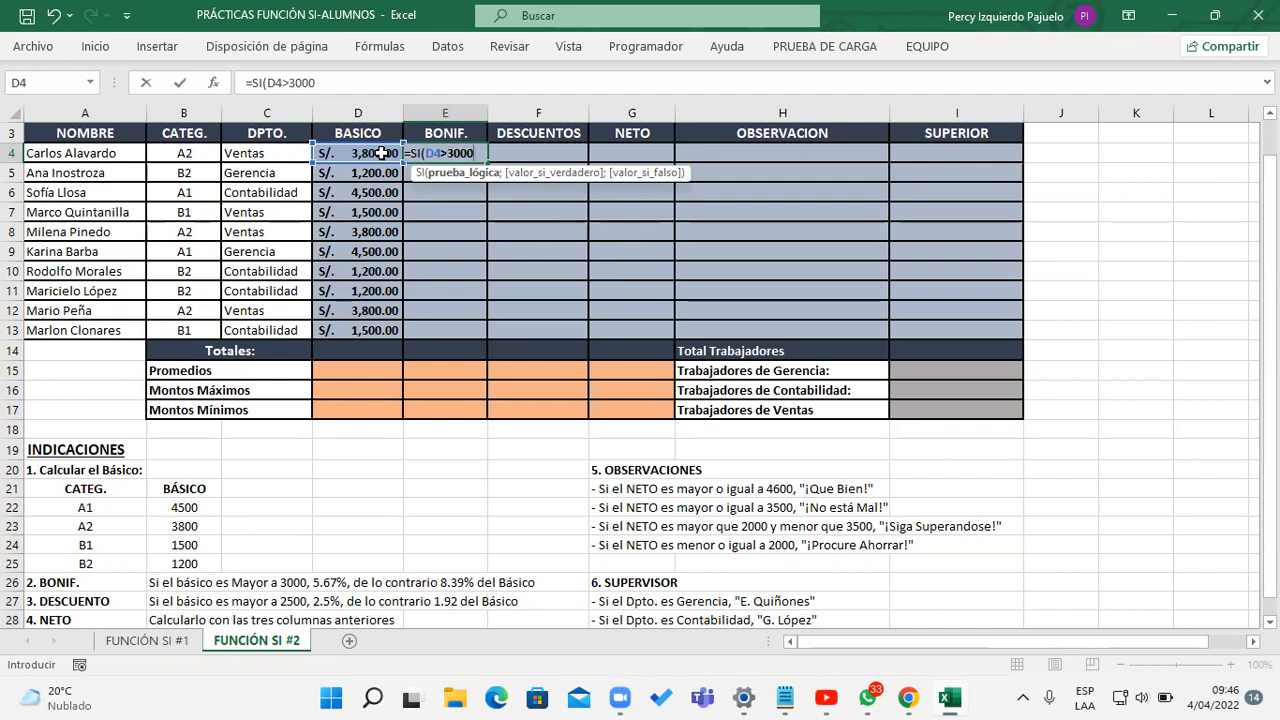
type(";")
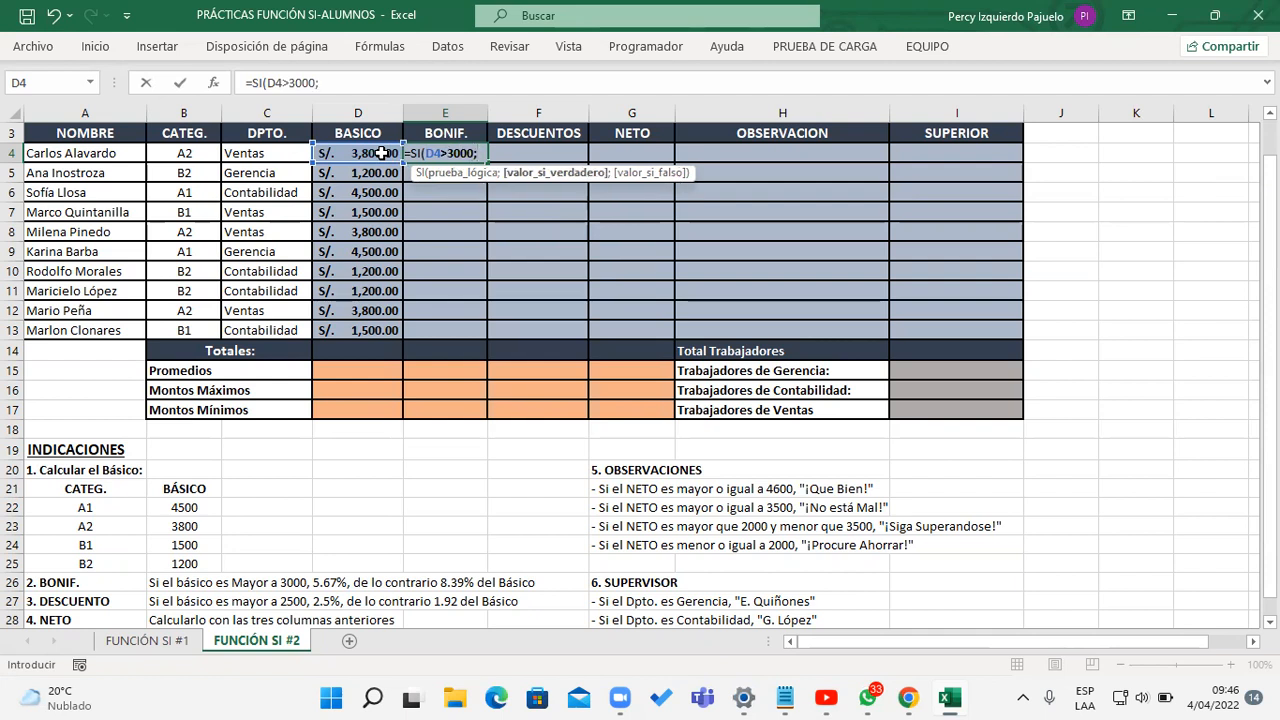
type("5.67")
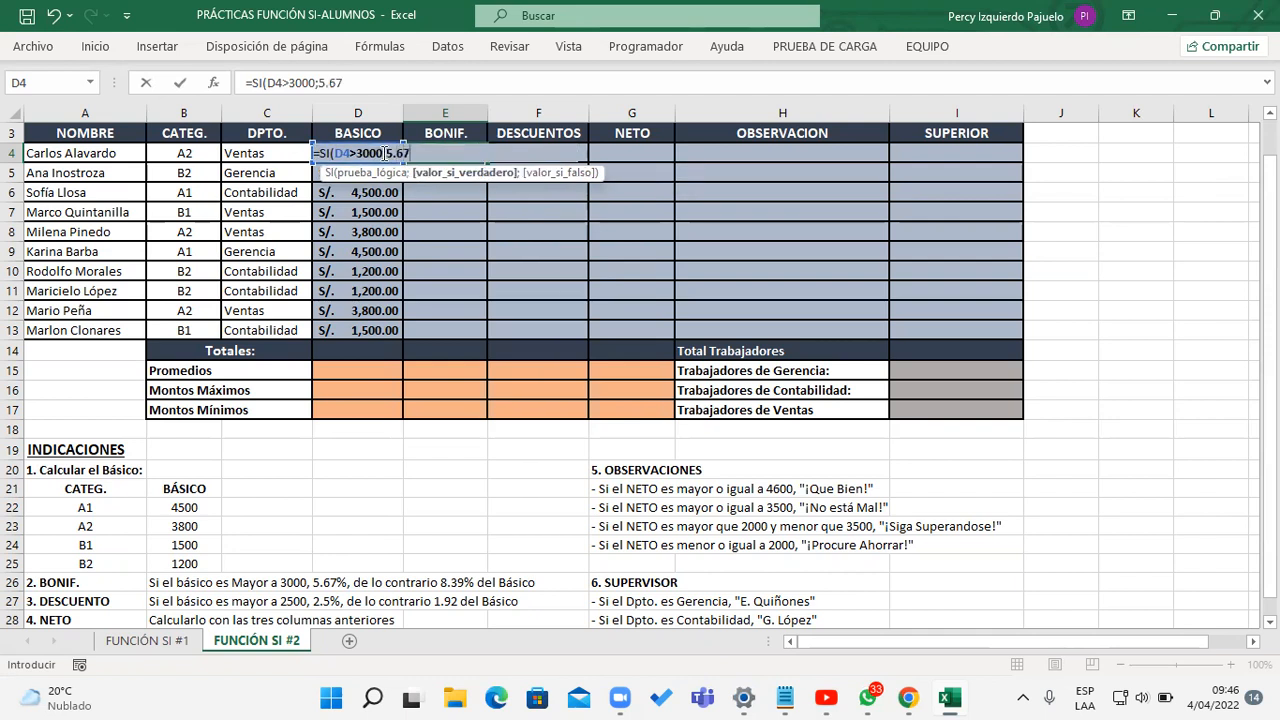
type("%*D4")
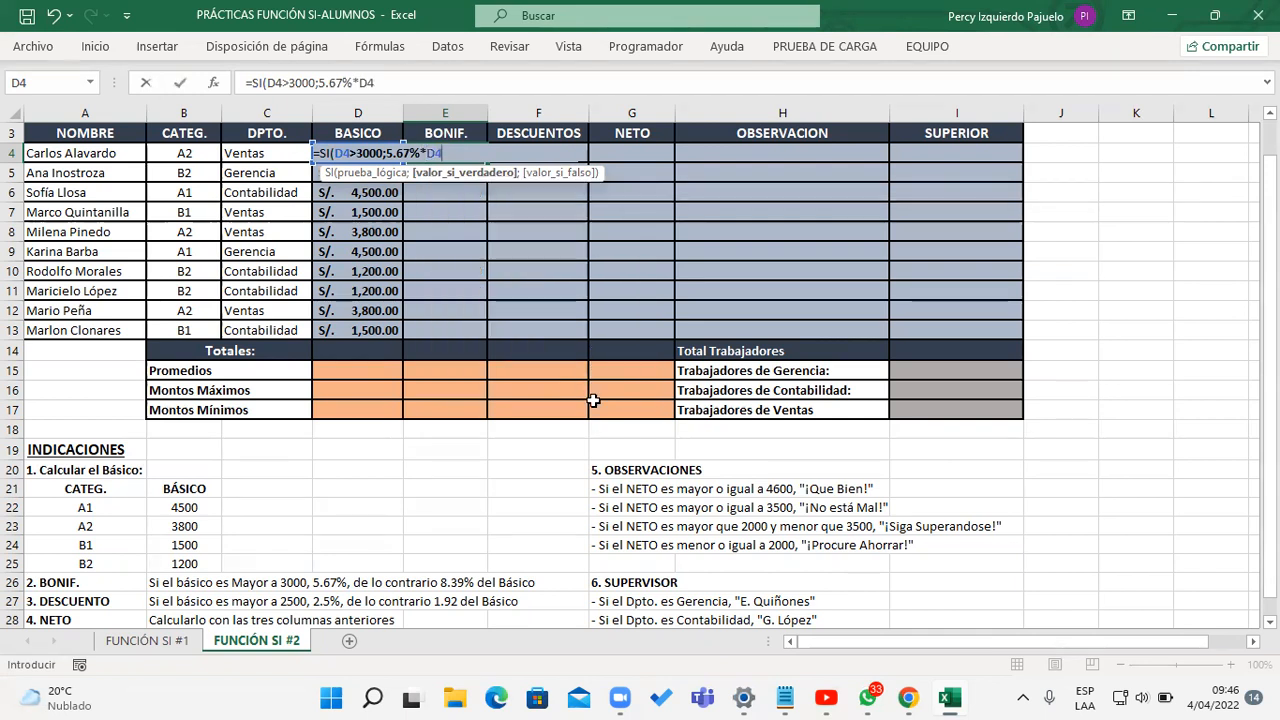
type(";8.39%*")
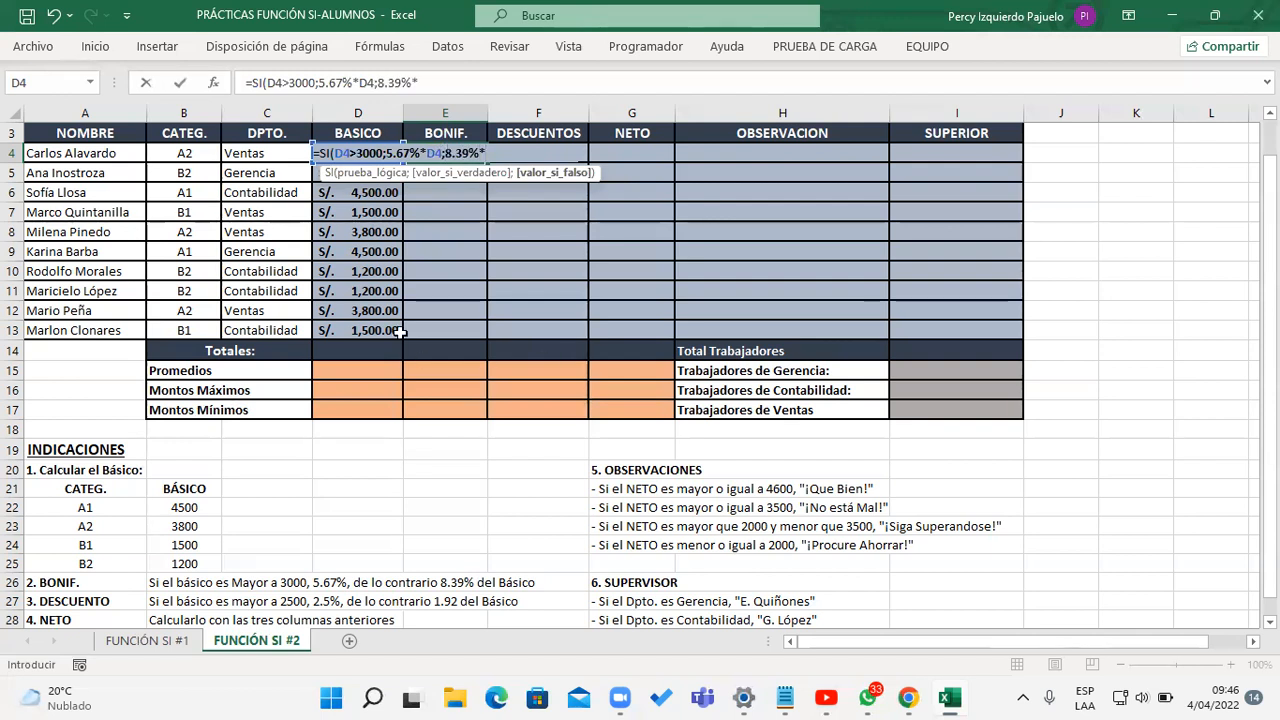
type("D4)")
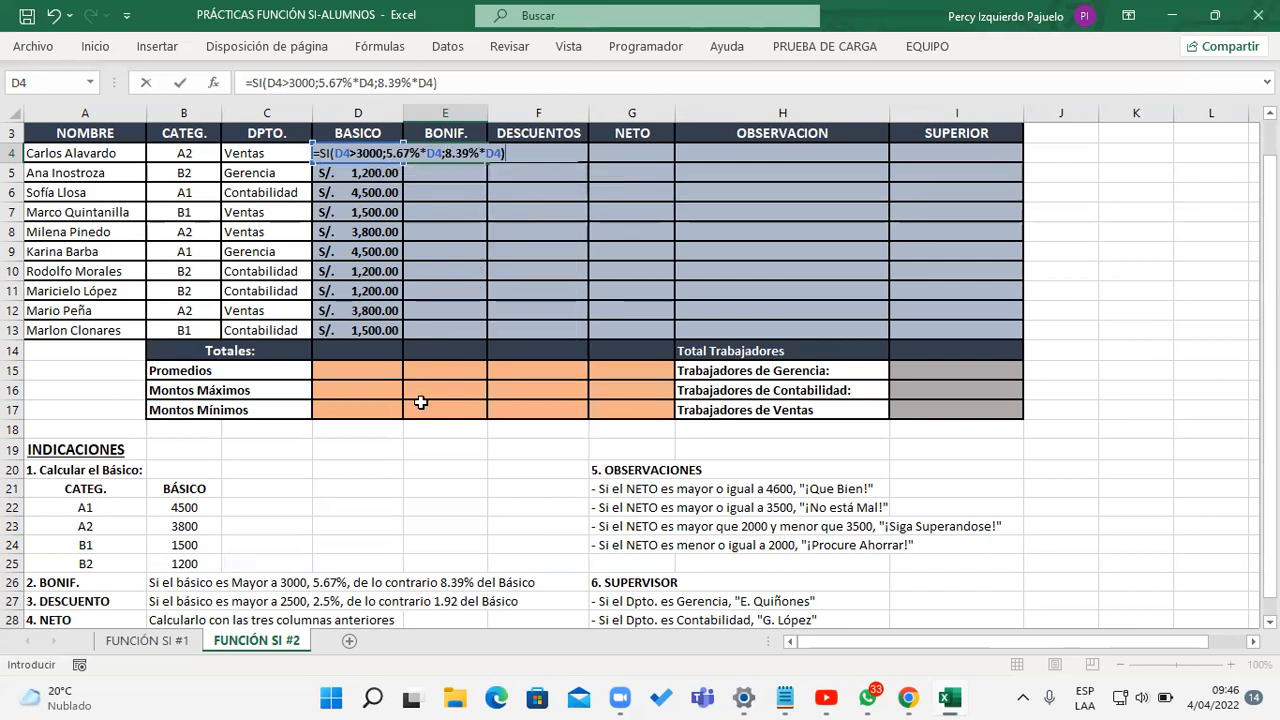